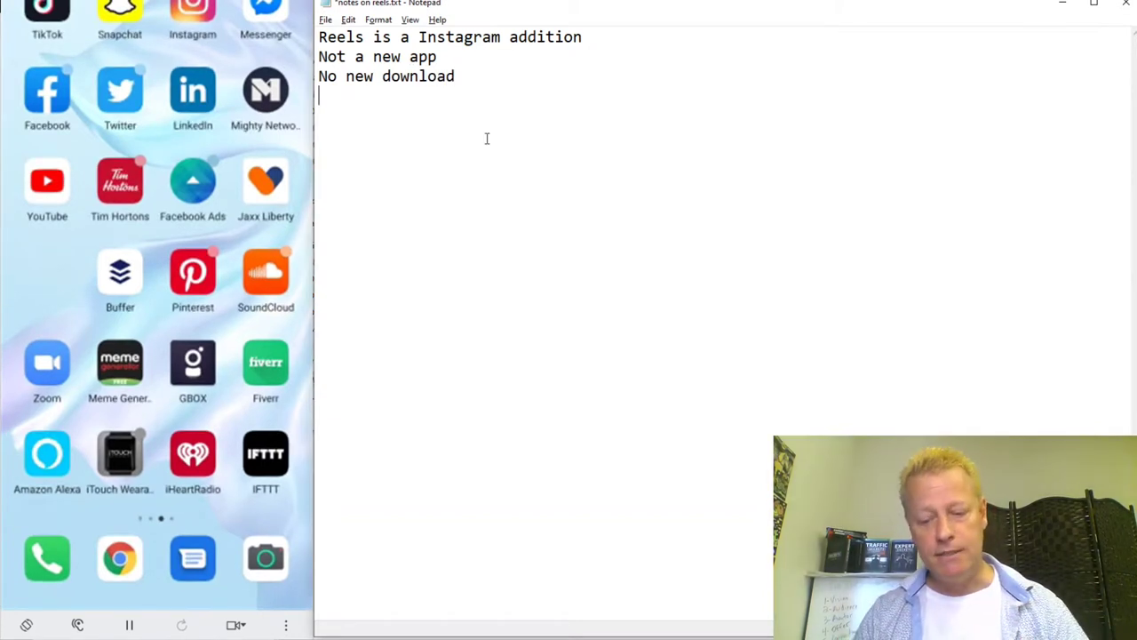
# Turn the lines "Not a new app" and "No new download" in the notes into dashed bullets.
pyautogui.press('Up')
pyautogui.write('-')
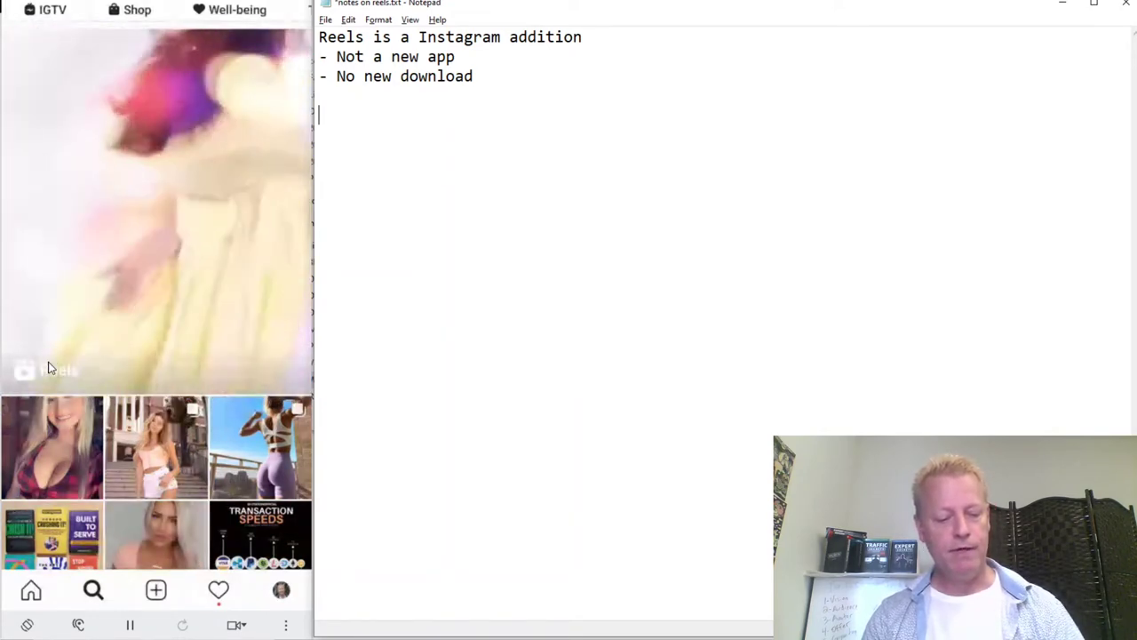
# Browse down the Instagram Explore feed to examine how Reels are placed among the other posts.
pyautogui.scroll(-2, 48, 363)
pyautogui.scroll(-6, 48, 361)
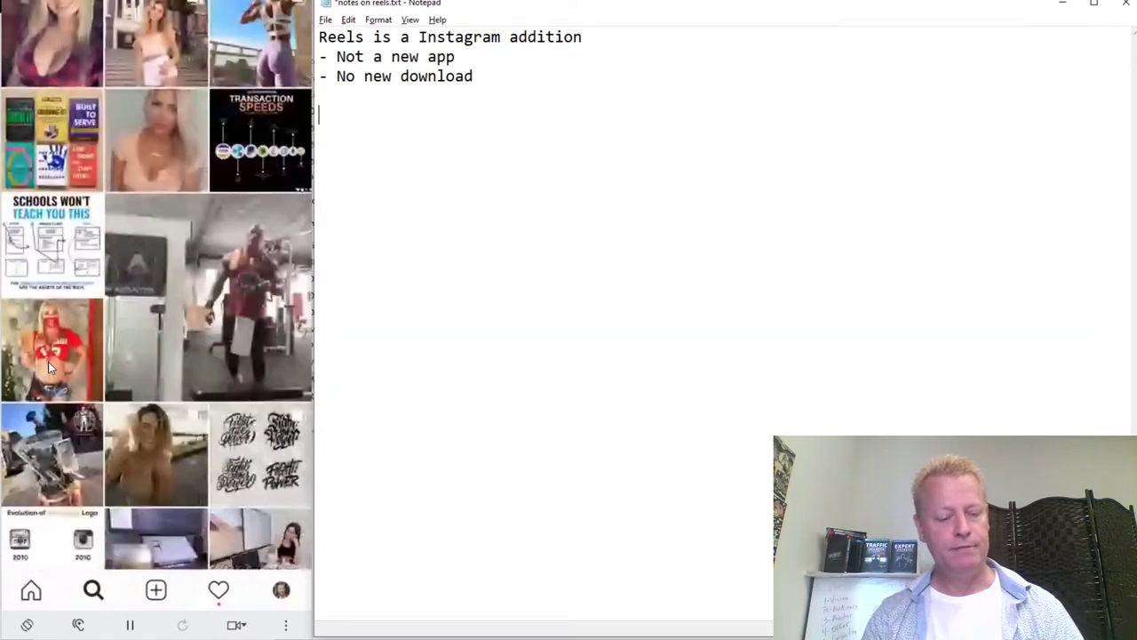
pyautogui.scroll(-15, 48, 361)
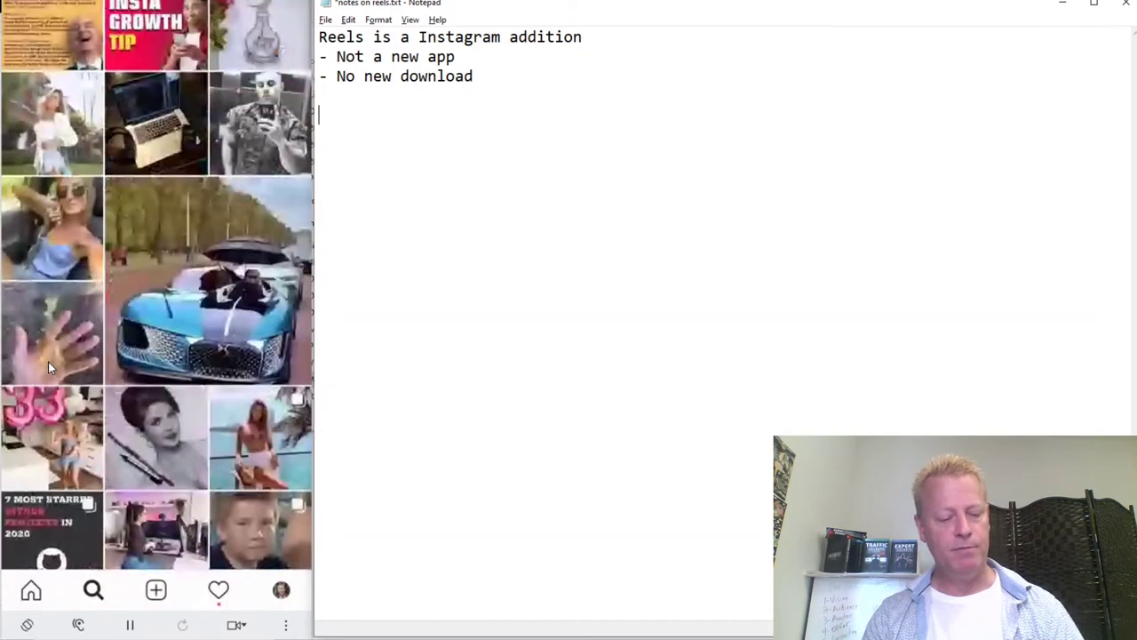
pyautogui.scroll(-3, 48, 362)
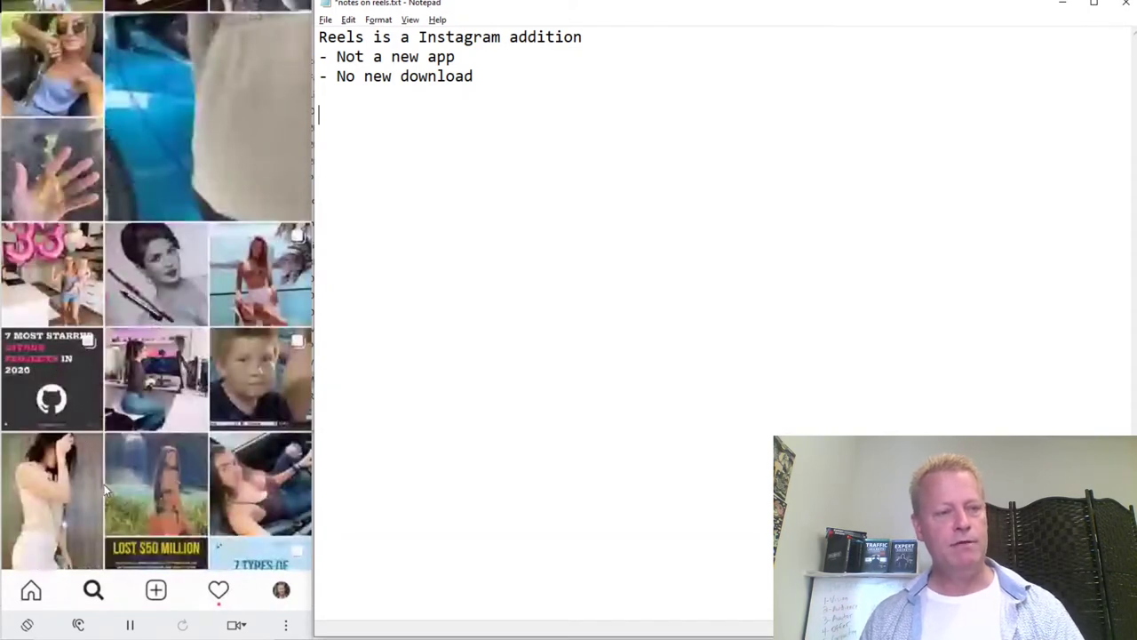
pyautogui.scroll(-4, 104, 484)
pyautogui.scroll(-1, 104, 484)
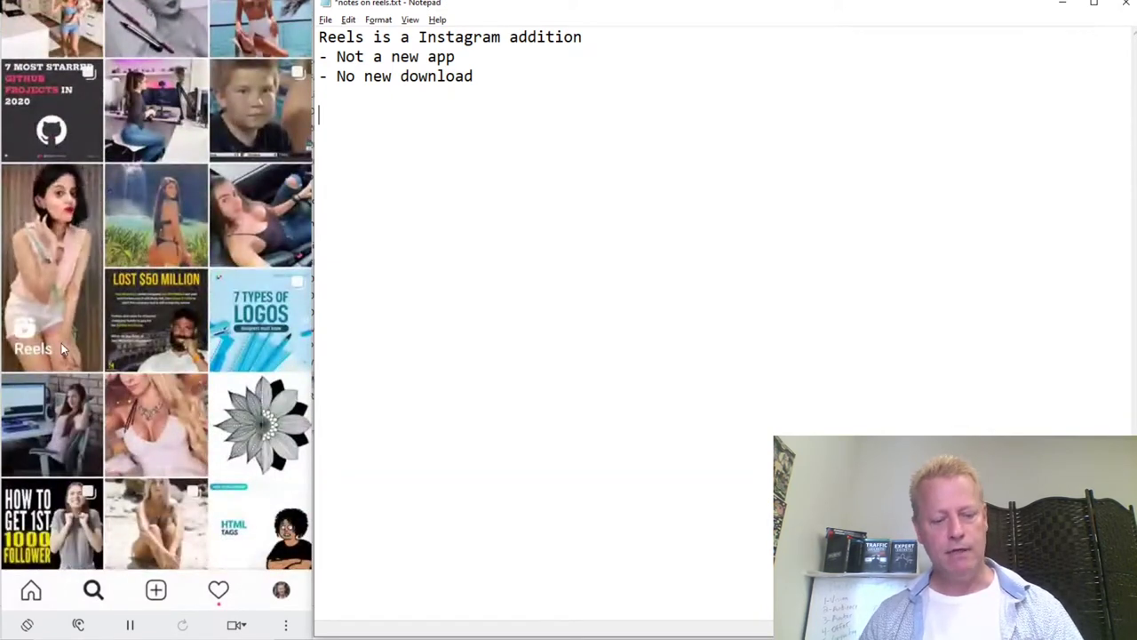
pyautogui.scroll(-4, 62, 343)
pyautogui.scroll(-5, 61, 348)
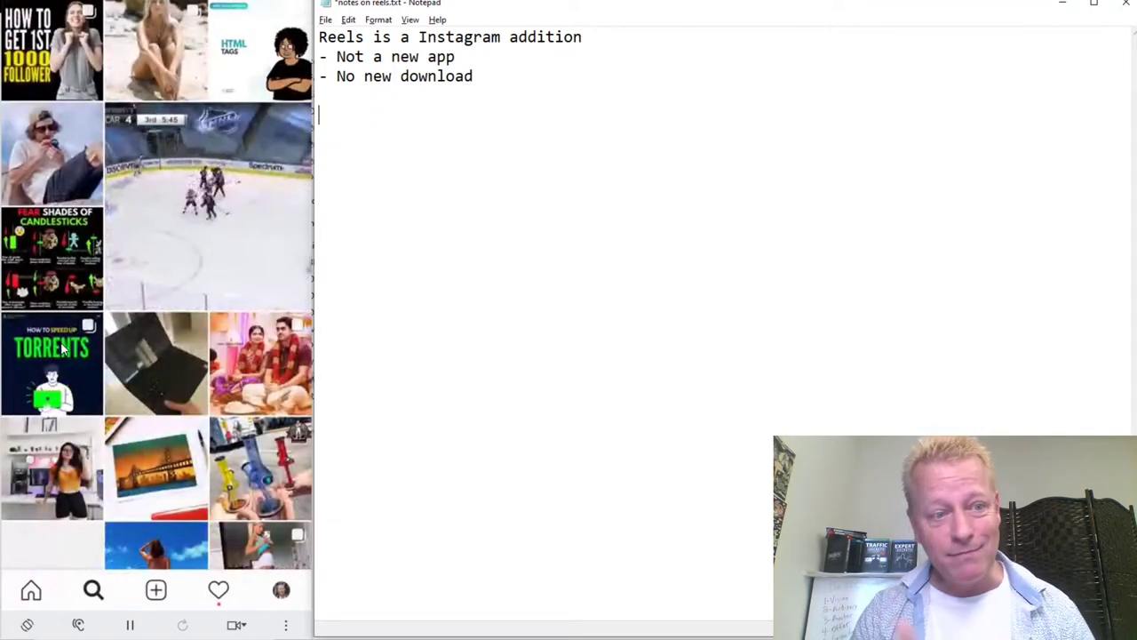
pyautogui.scroll(-3, 61, 348)
pyautogui.scroll(-1, 61, 348)
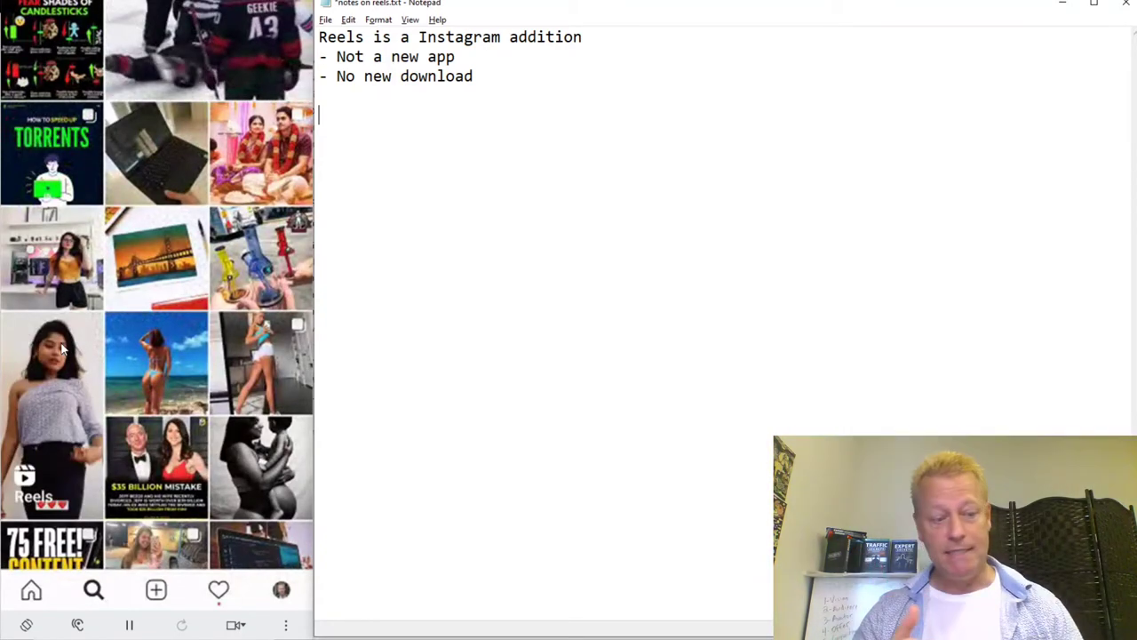
pyautogui.scroll(-6, 62, 349)
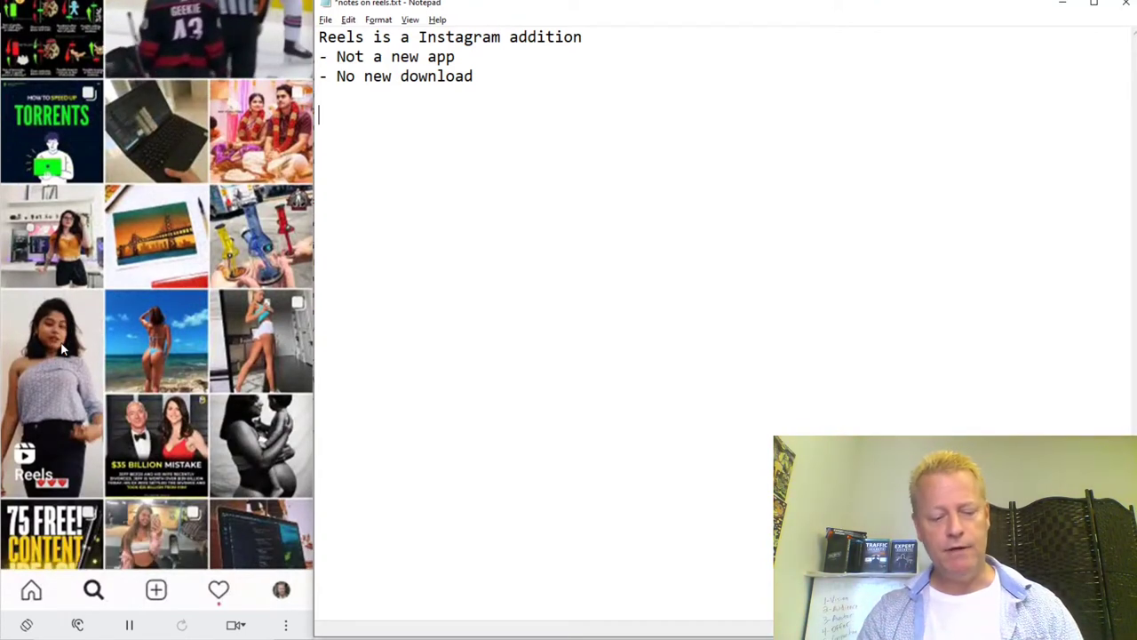
# Return to the start of the Explore feed, then open the large featured Reel and pause it.
pyautogui.scroll(8, 62, 349)
pyautogui.scroll(10, 62, 349)
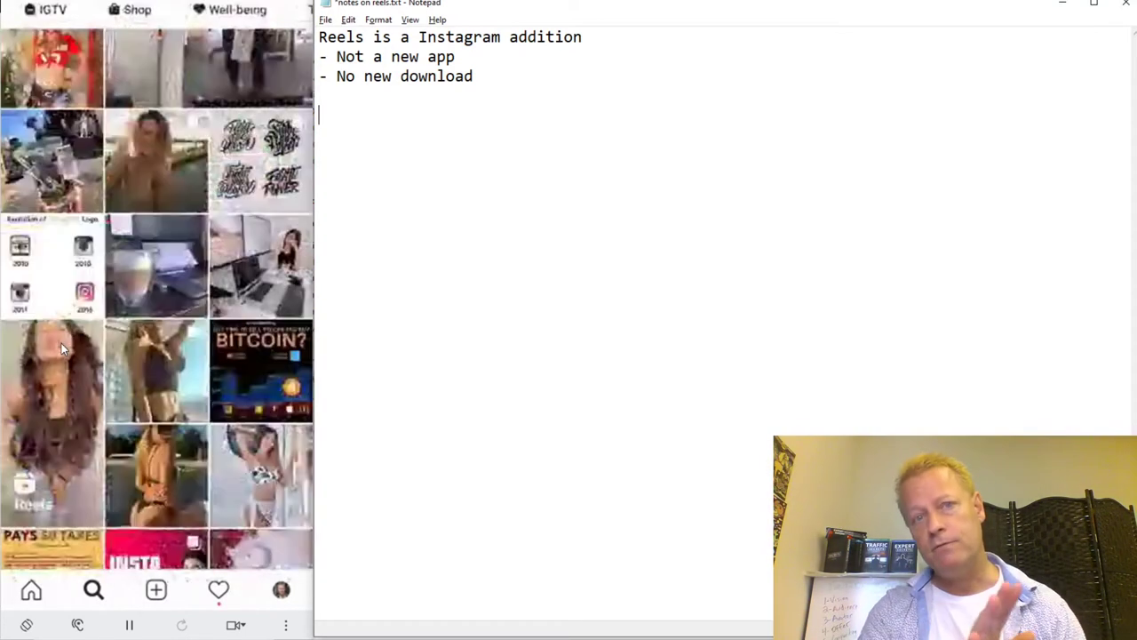
pyautogui.scroll(5, 62, 349)
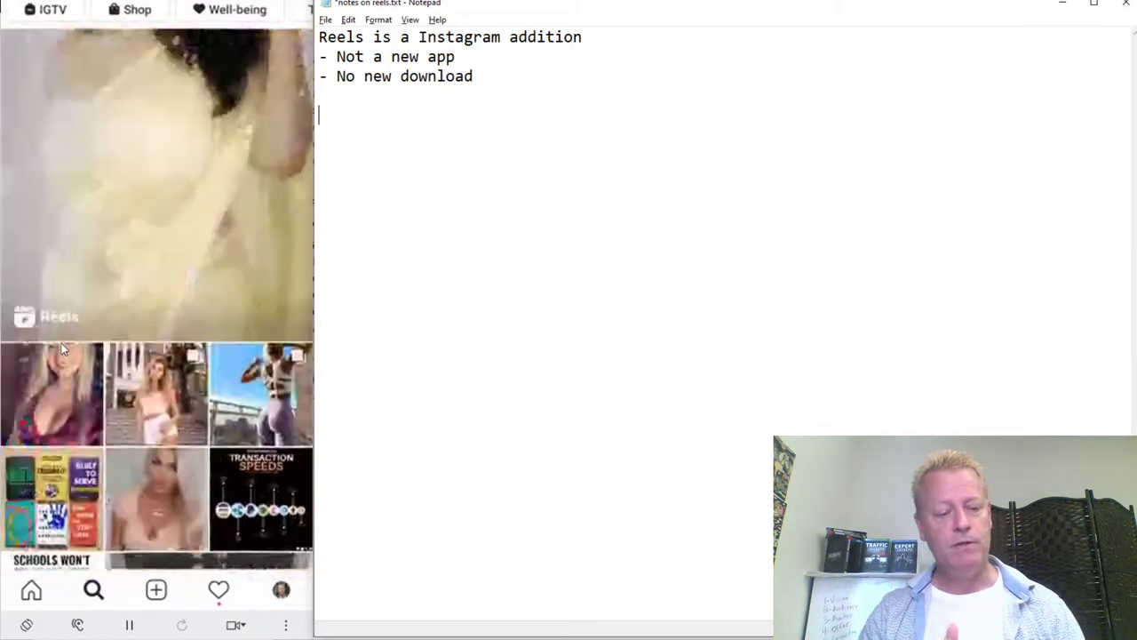
pyautogui.scroll(-5, 62, 349)
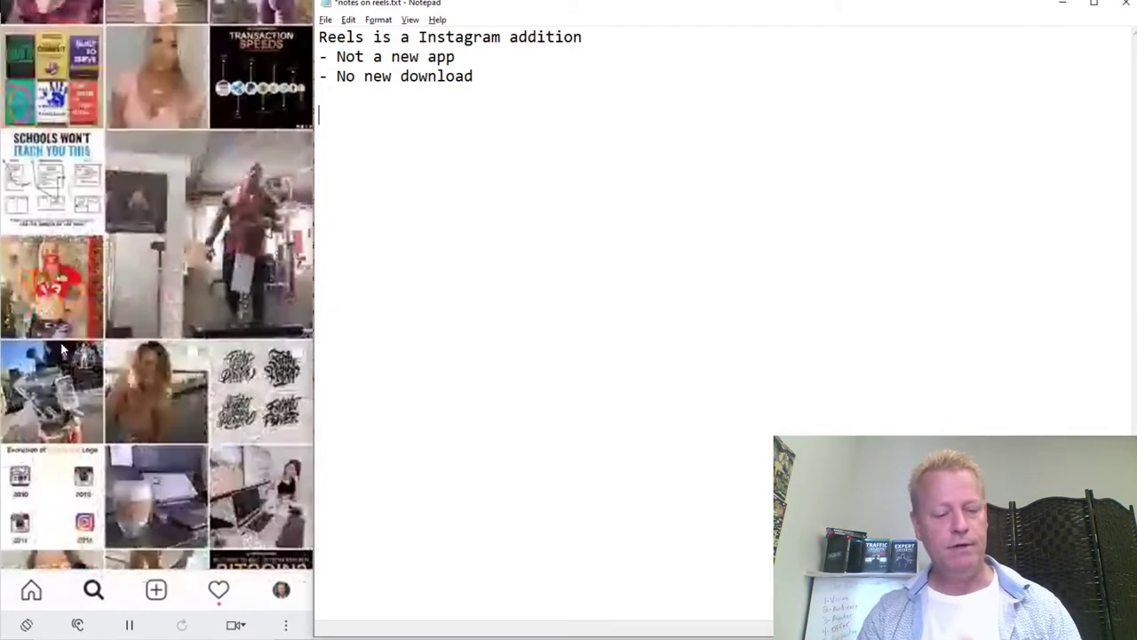
pyautogui.scroll(8, 63, 350)
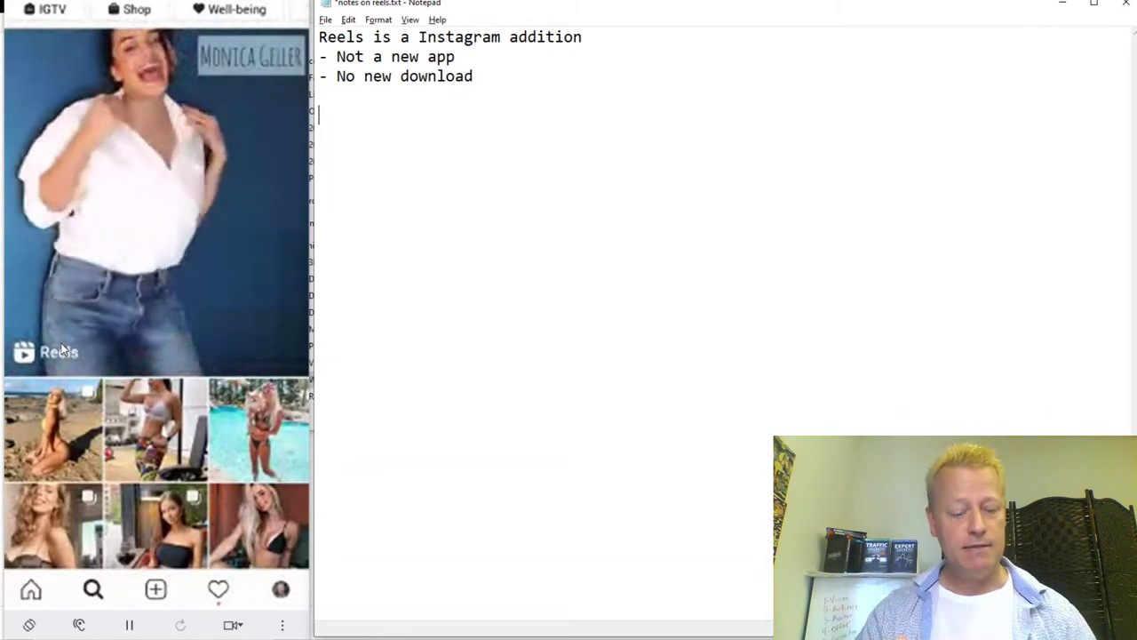
pyautogui.scroll(-3, 62, 351)
pyautogui.scroll(3, 62, 349)
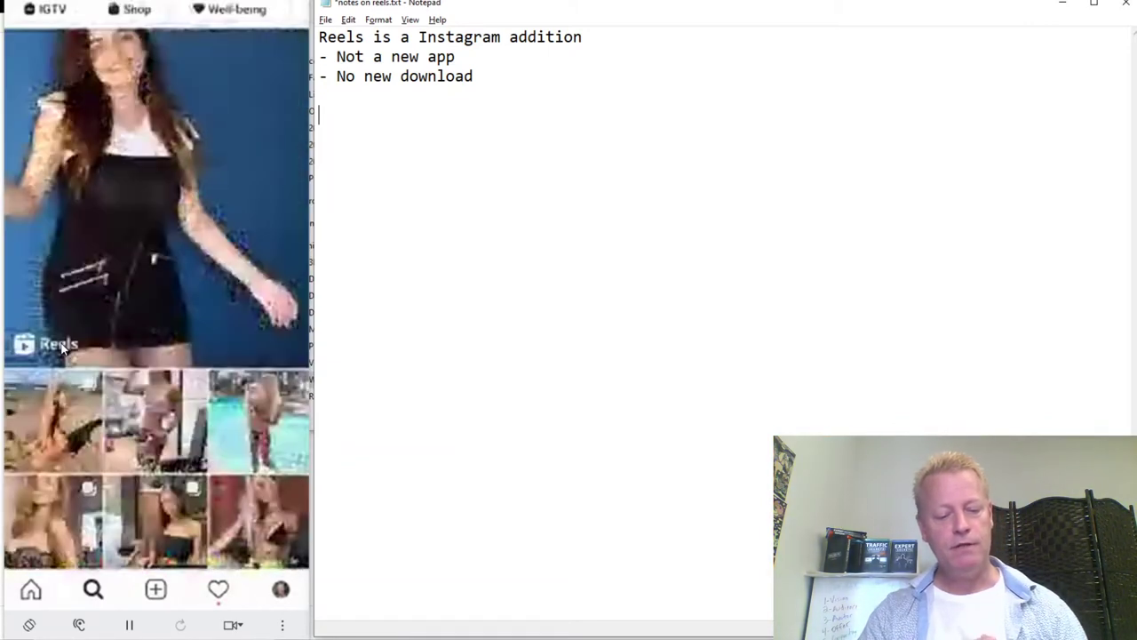
pyautogui.click(62, 348)
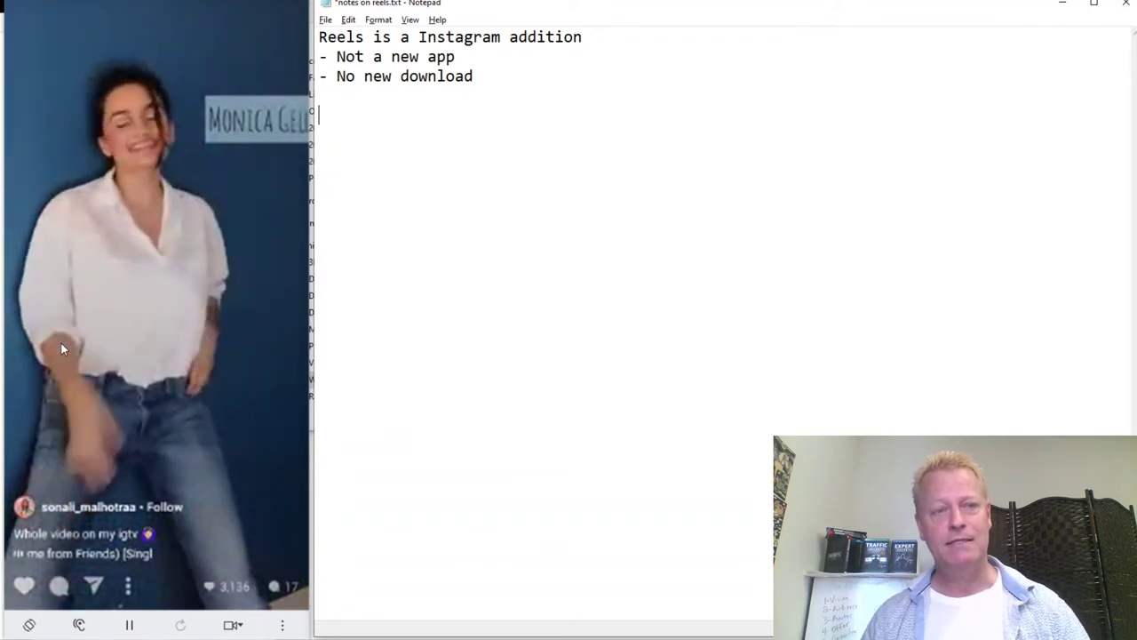
pyautogui.click(279, 450)
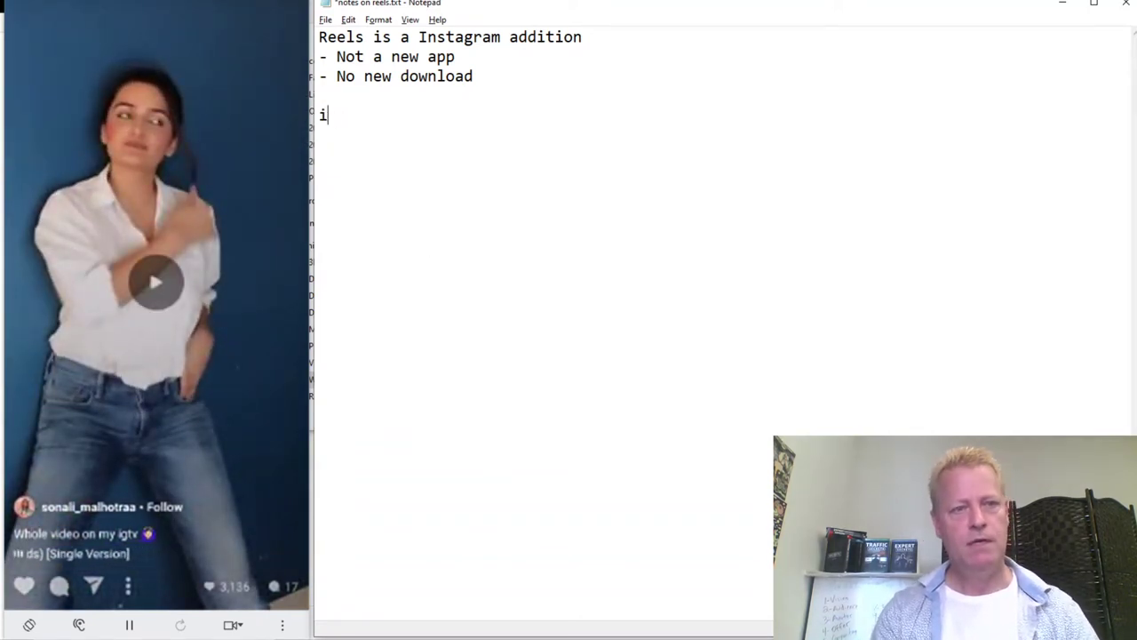
# Add the line "Like stories that live forever!" to the notes, below the bullets.
pyautogui.write('stories that live fore')
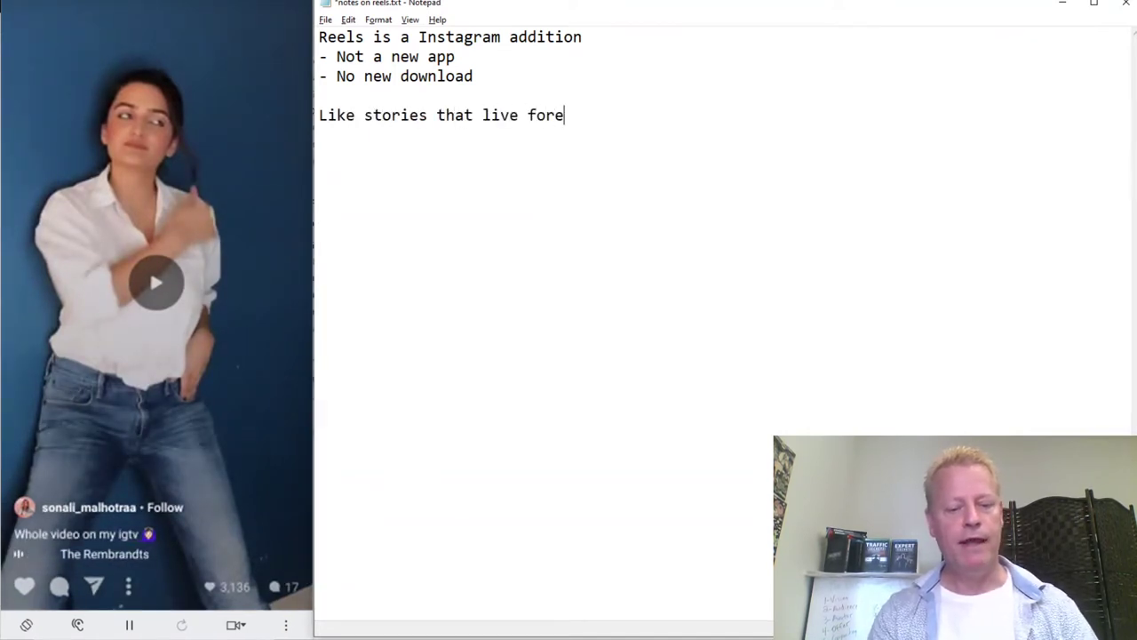
pyautogui.write('!')
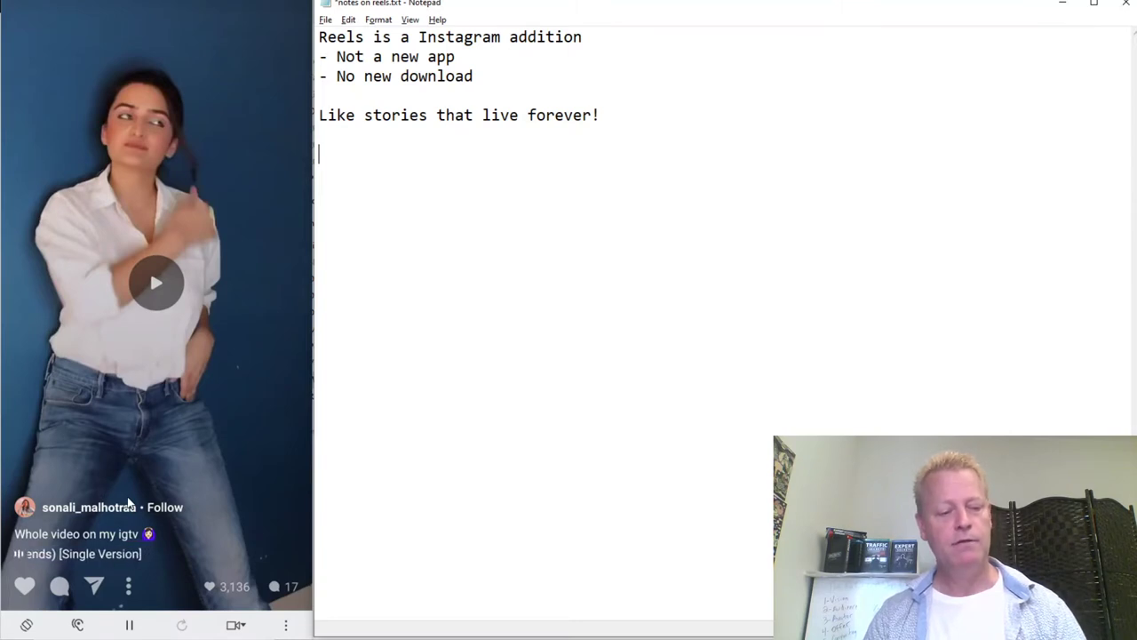
# Open the profile of the Reel's creator and view the coffee cup video among its Reels.
pyautogui.click(128, 505)
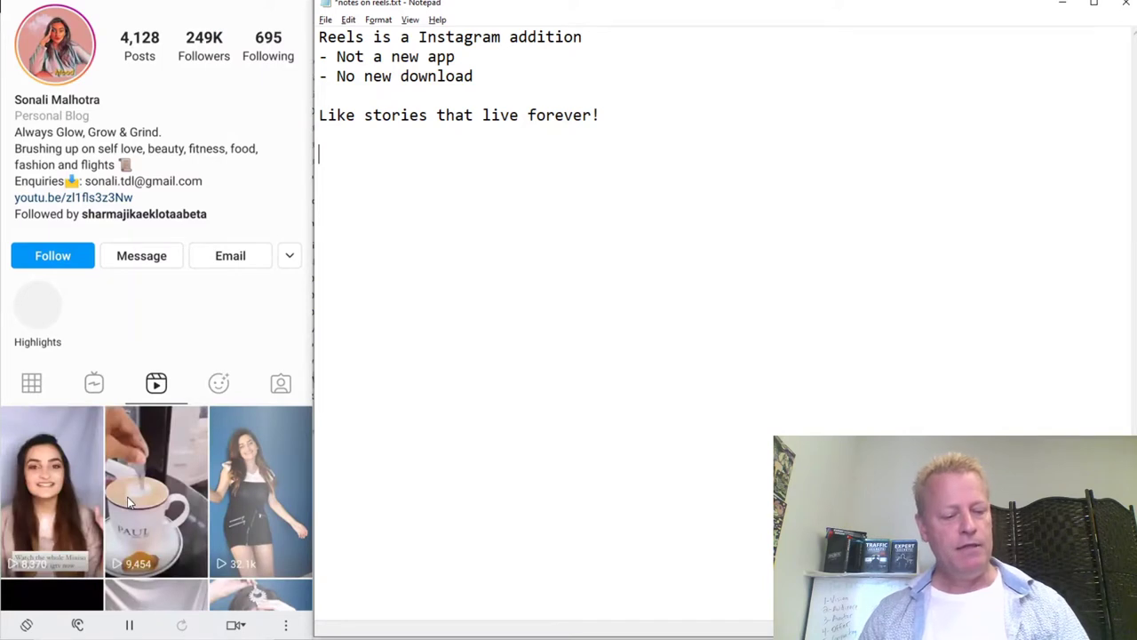
pyautogui.click(129, 502)
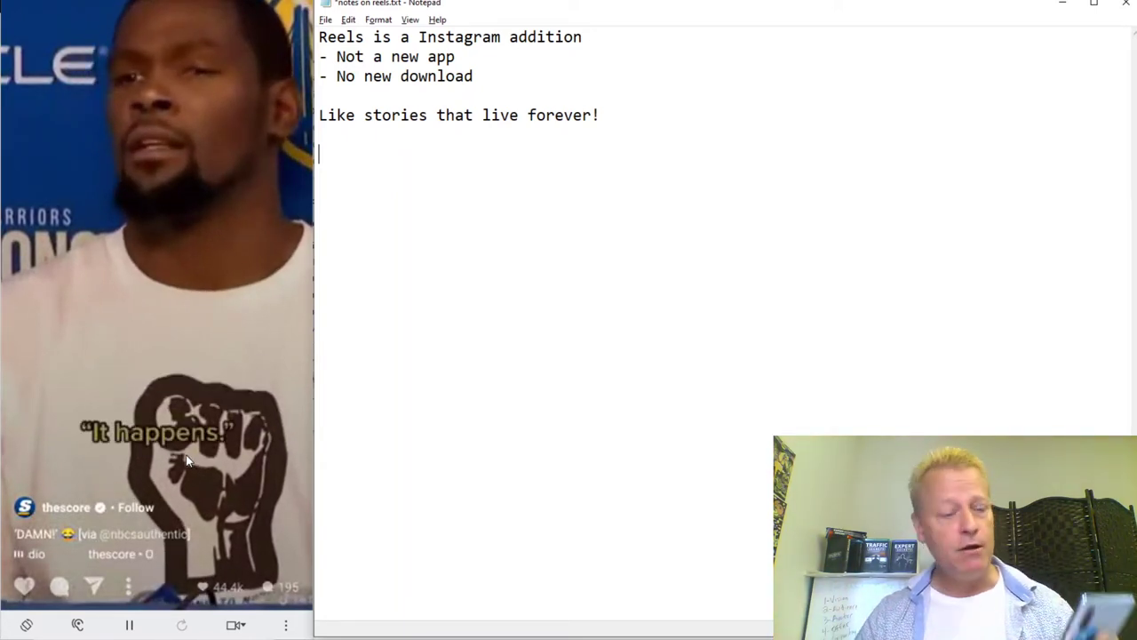
# Move through the Reels feed from the thescore clip to the video of the child playing with cables.
pyautogui.scroll(-2, 186, 461)
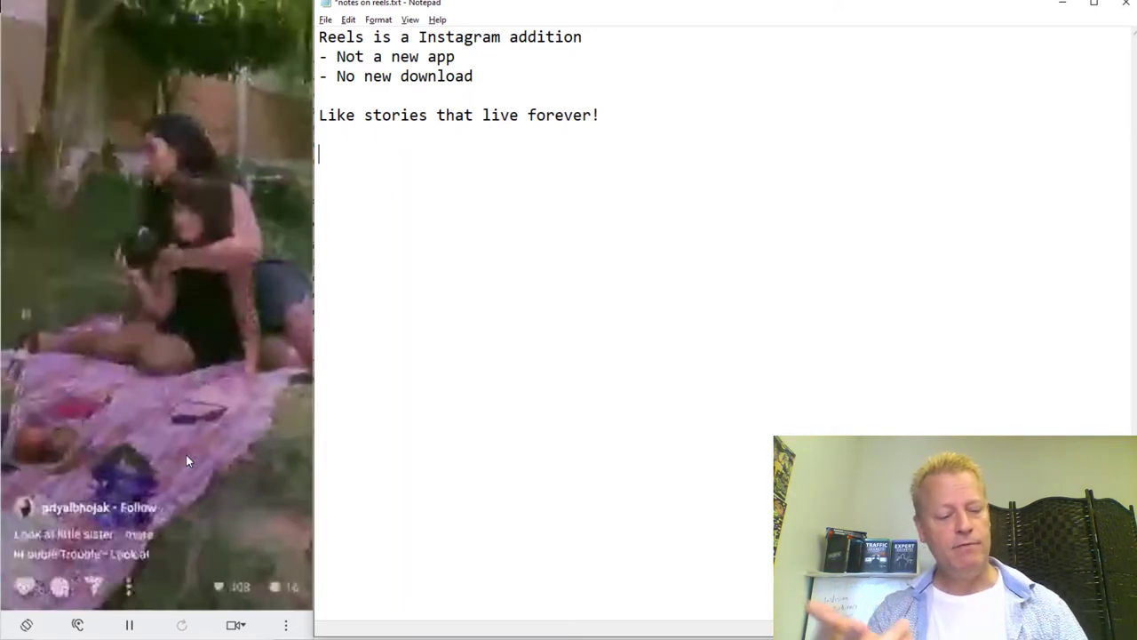
pyautogui.scroll(-1, 186, 455)
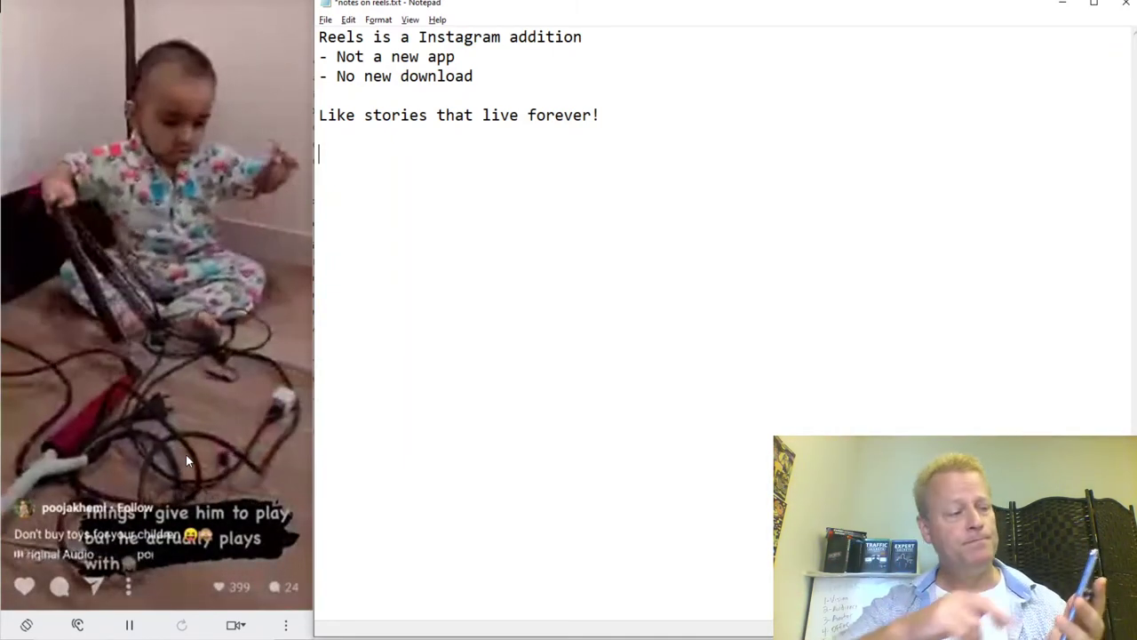
pyautogui.scroll(1, 186, 454)
pyautogui.scroll(-1, 186, 453)
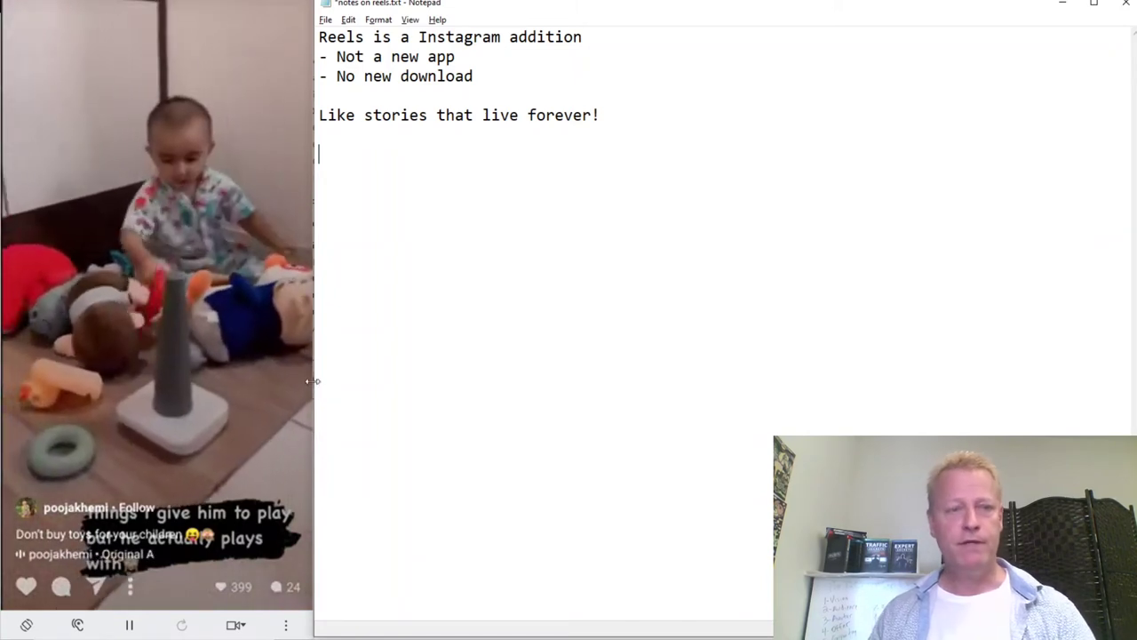
# Add the bullets "- Videos only" and "- Up to 15 seconds" beneath the stories line in the notes.
pyautogui.write('- Videos only')
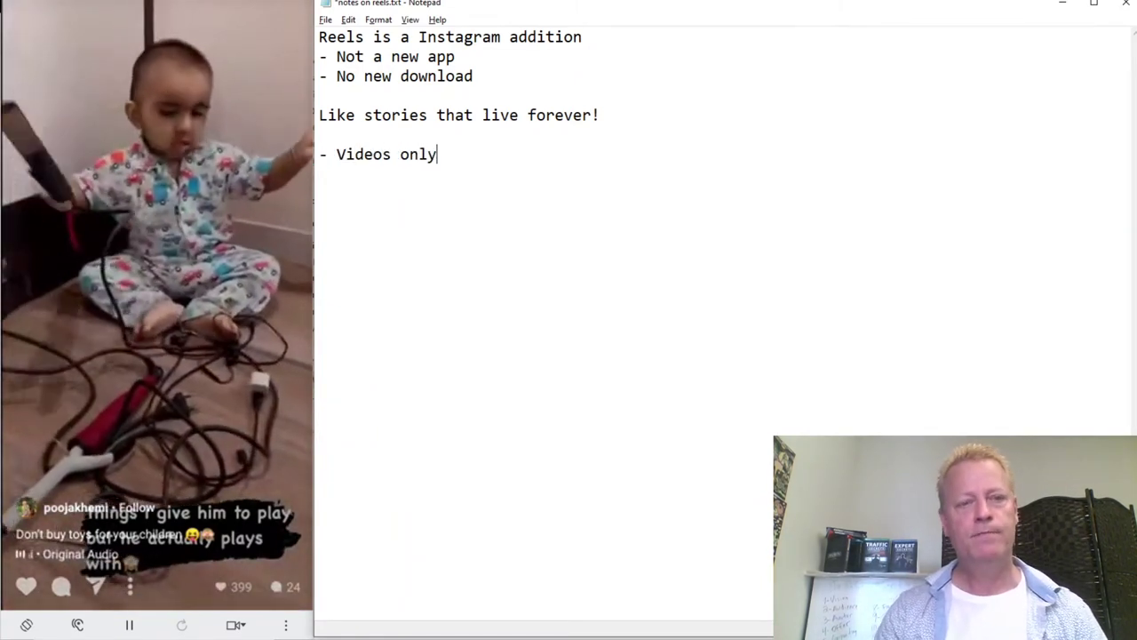
pyautogui.press('Return')
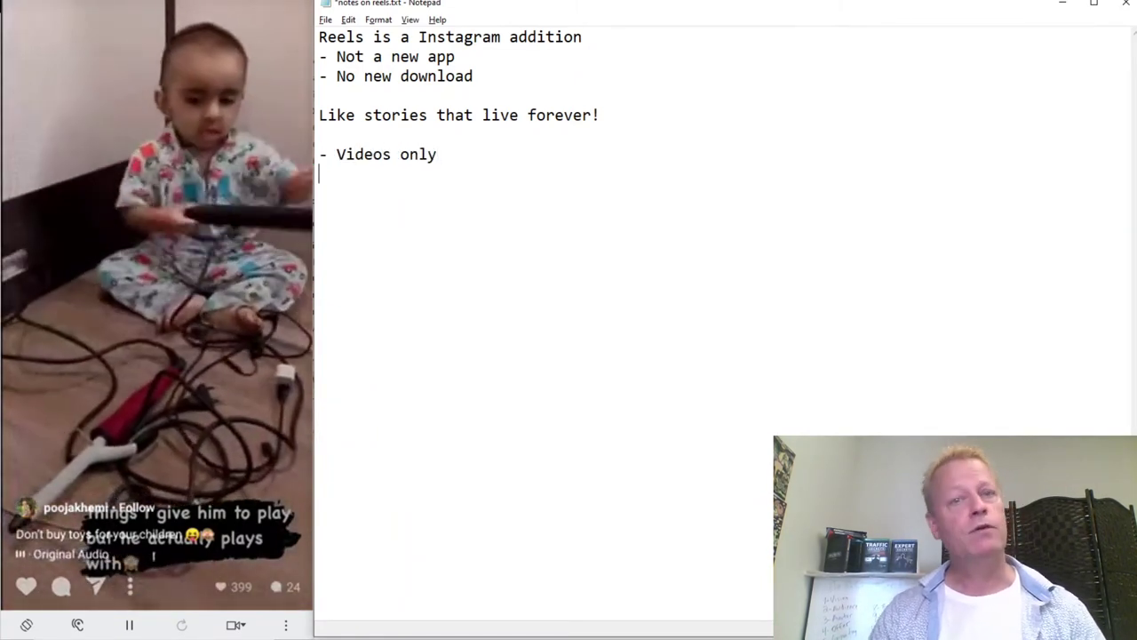
pyautogui.write('- ')
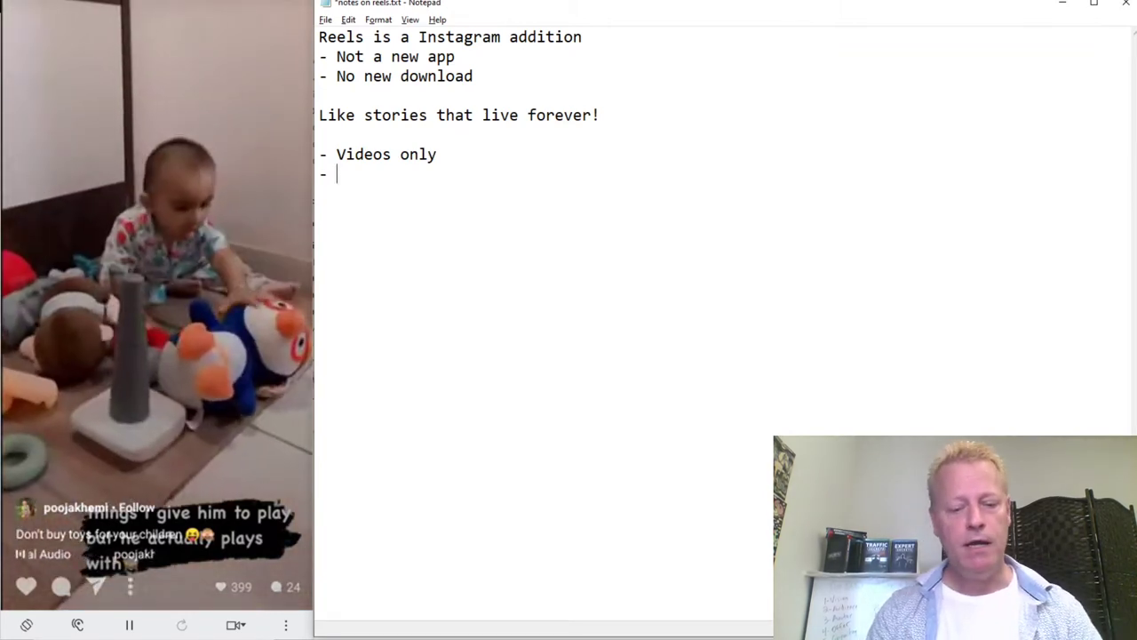
pyautogui.write('Up to 15 seconds')
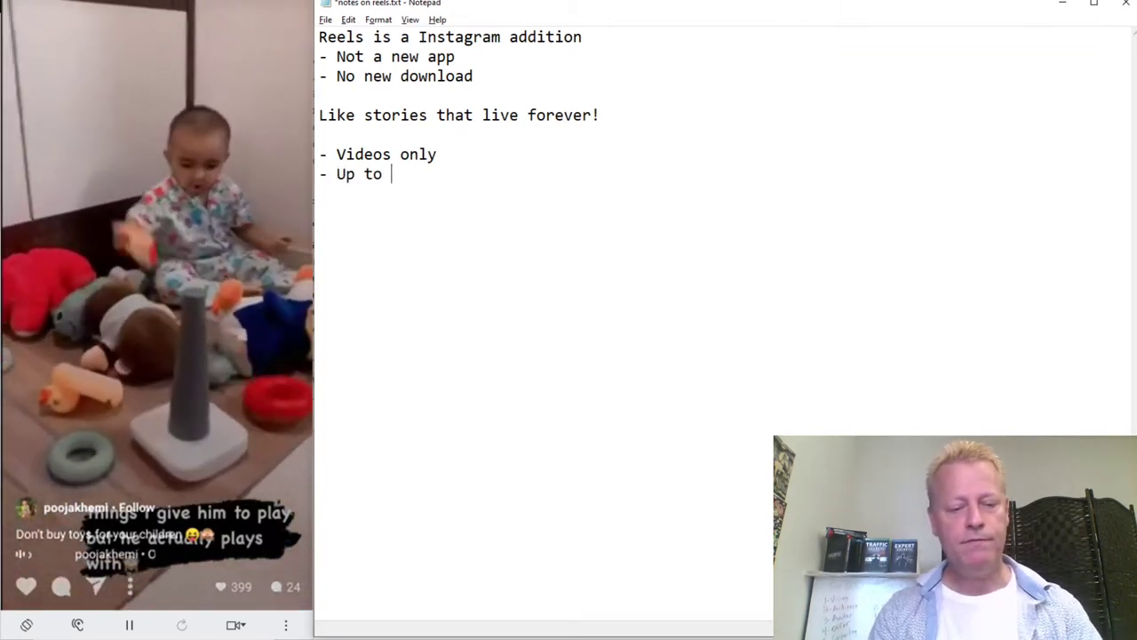
pyautogui.press('Return')
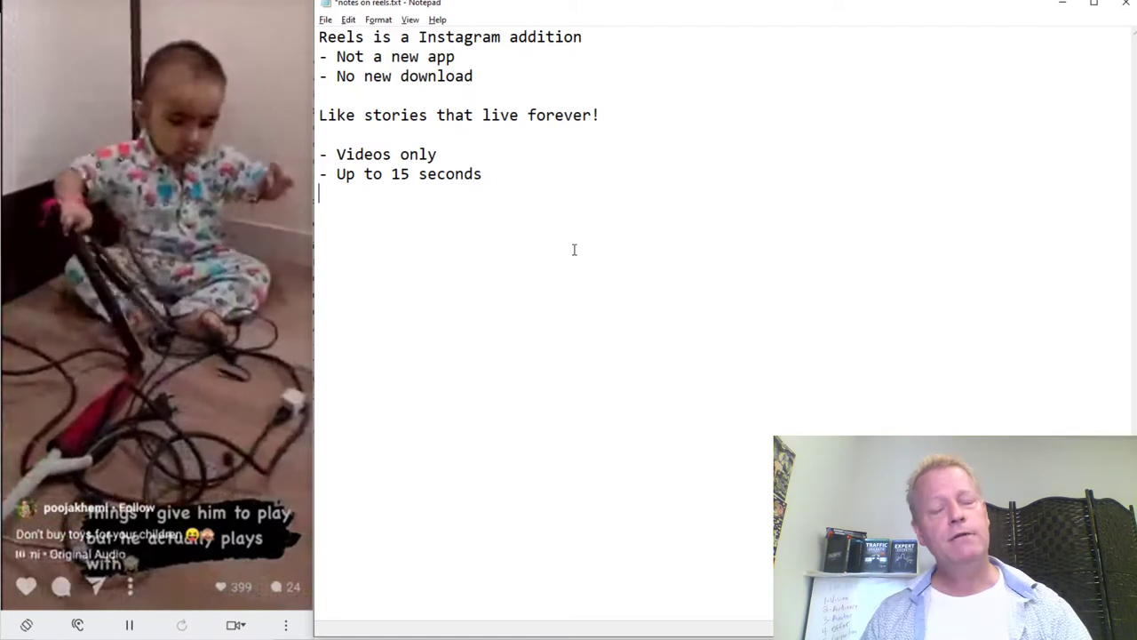
# Leave a blank line and add the heading "Why do you care about Reels?" to the notes.
pyautogui.press('Return')
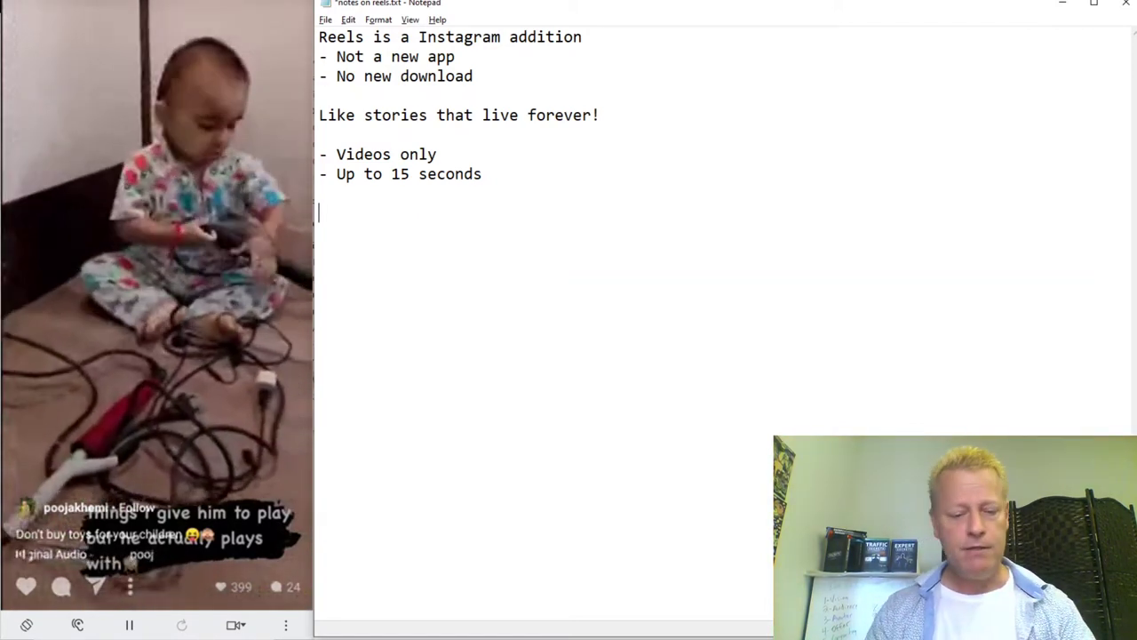
pyautogui.write('Why do you care')
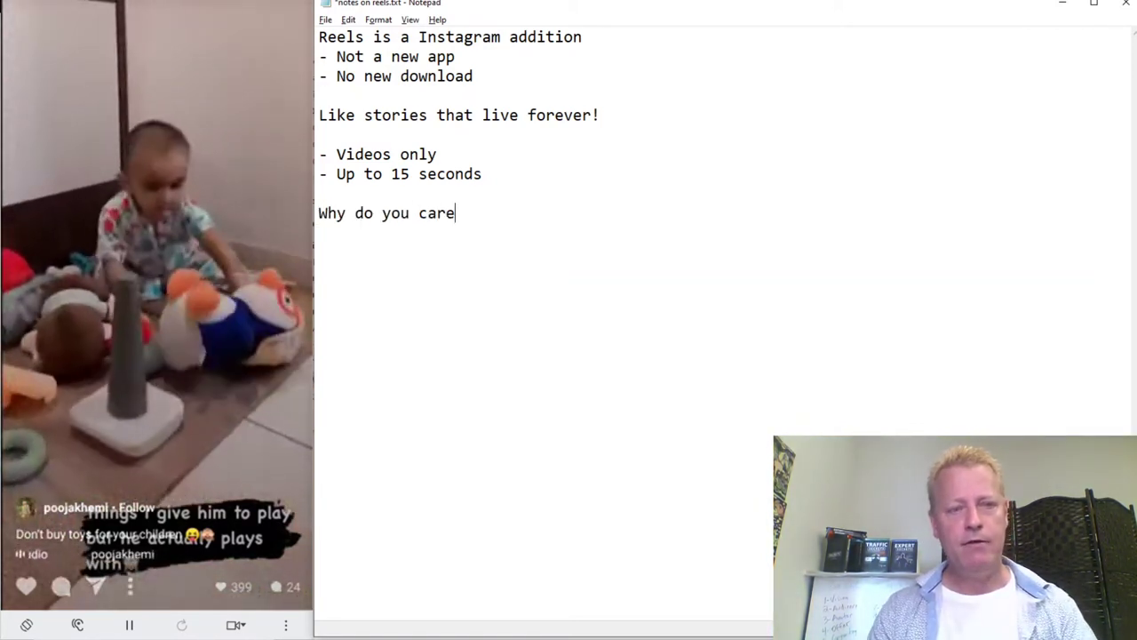
pyautogui.write(' about Reels')
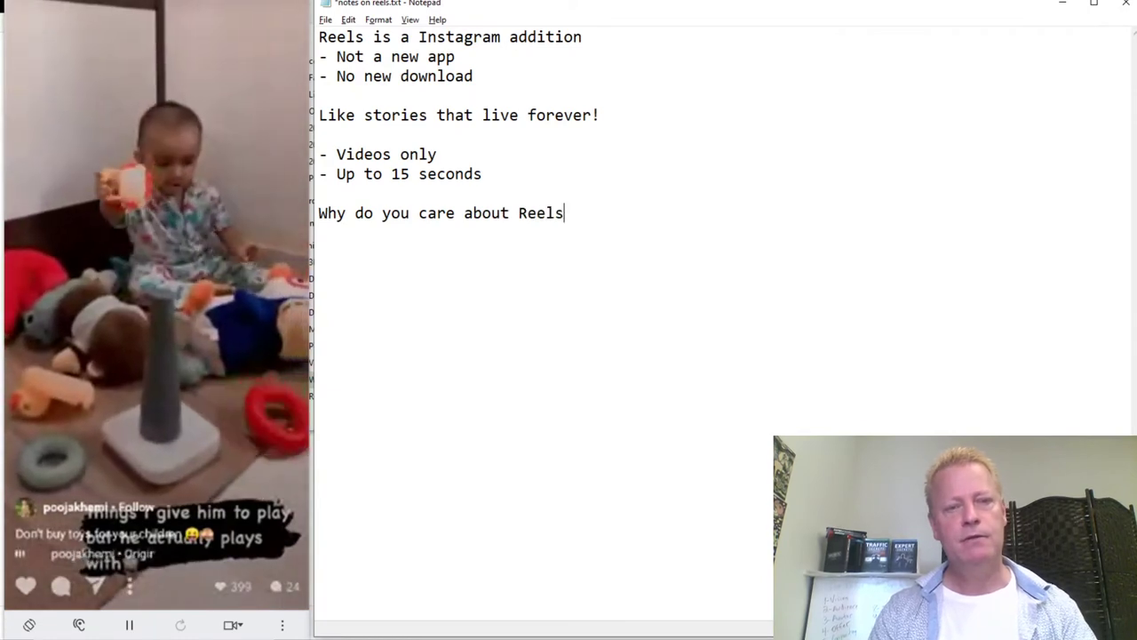
pyautogui.write('?')
pyautogui.press('Return')
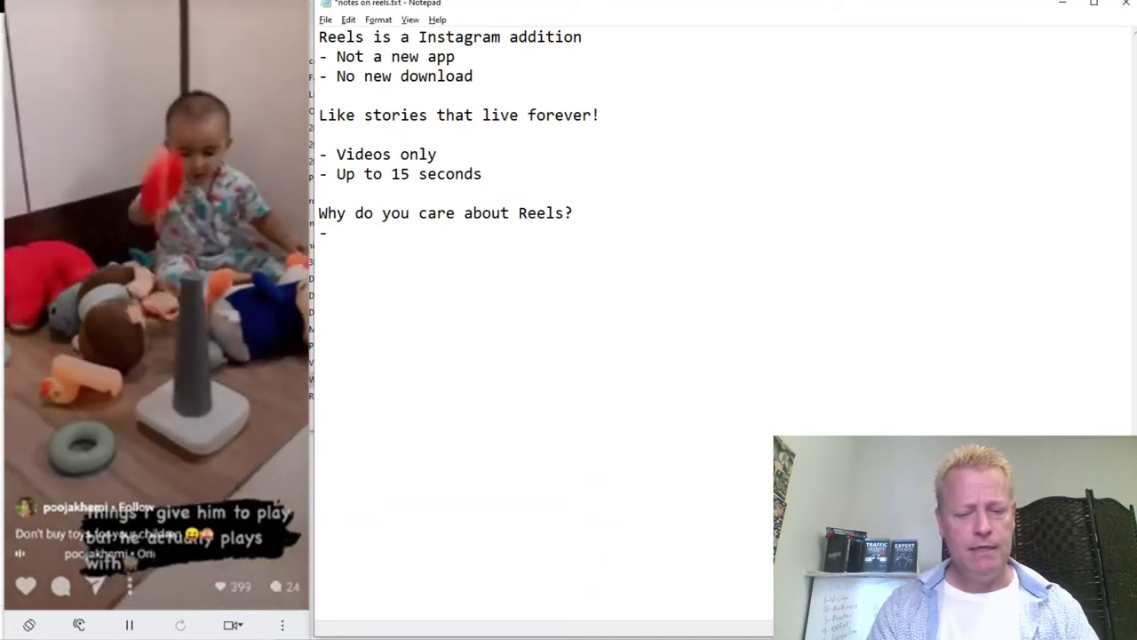
# Add the bullets "- It's a new feature of IG" and "- Using new features will give visibility" under the "Why do you care about Reels?" heading.
pyautogui.write("'s a new feature of IG")
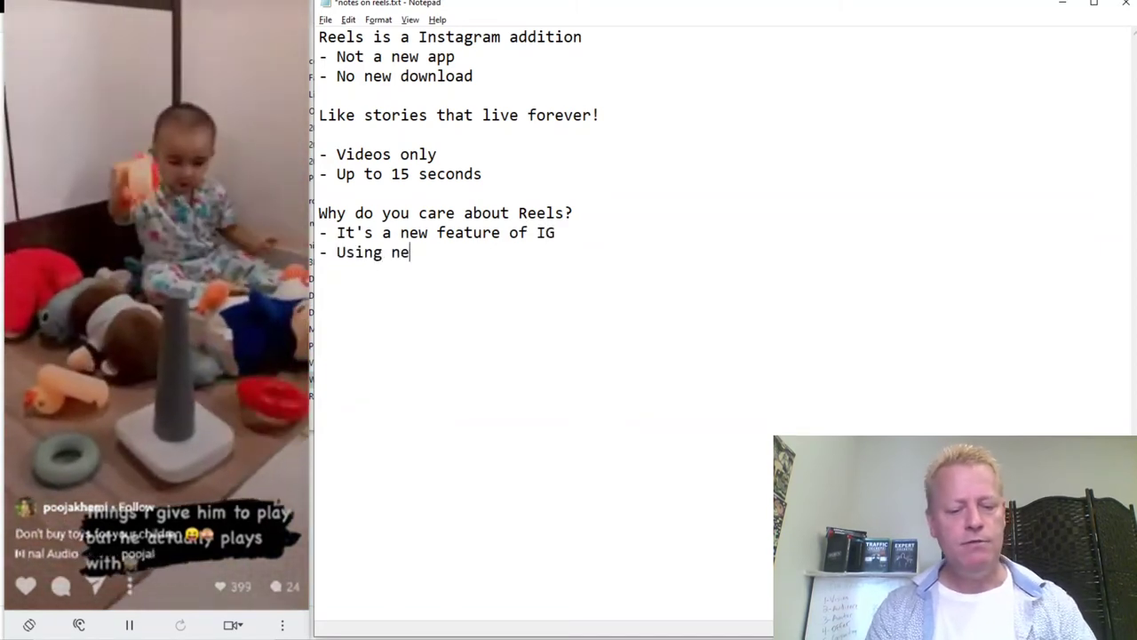
pyautogui.write('ew features will give vis')
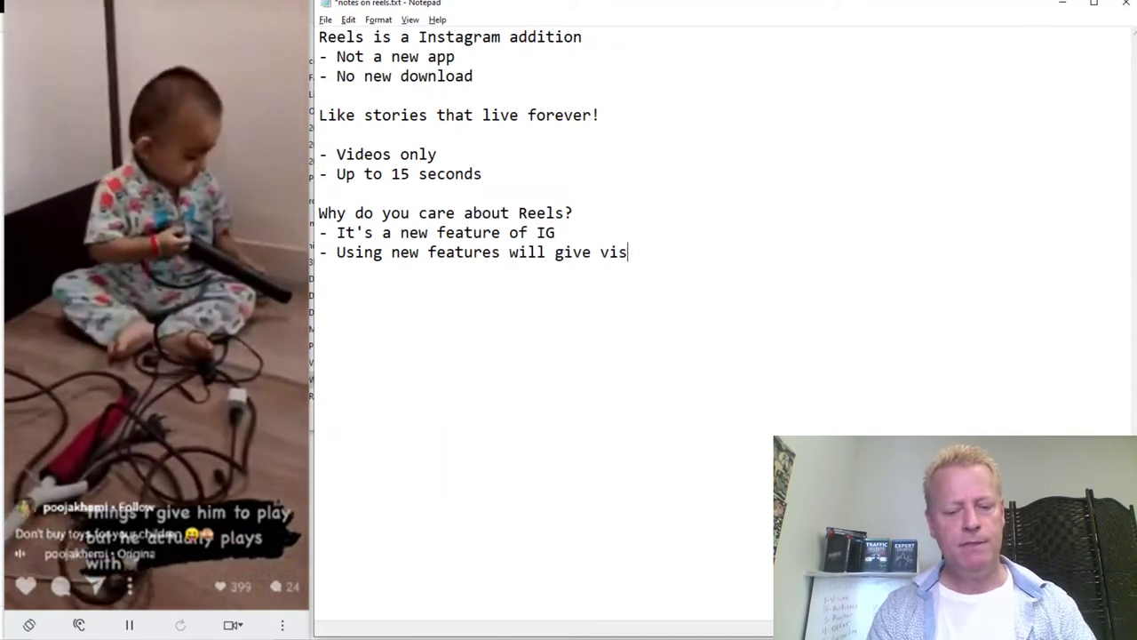
pyautogui.write('ibility')
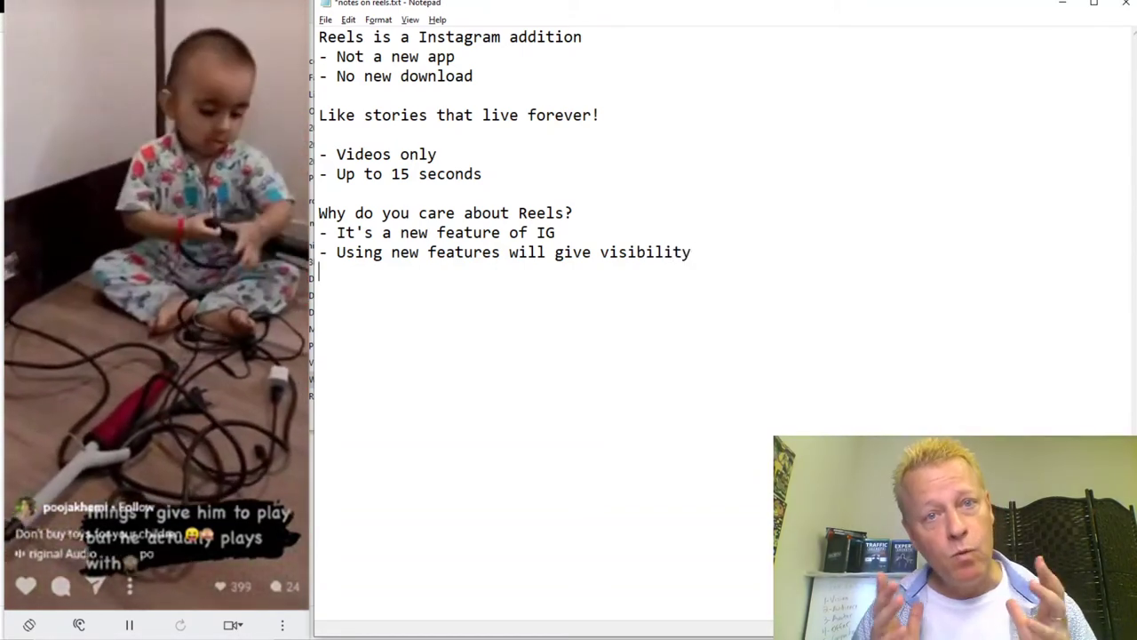
# Add the bullet "- The platform wants you to use new features" beneath the visibility bullet in the notes.
pyautogui.write('- Th')
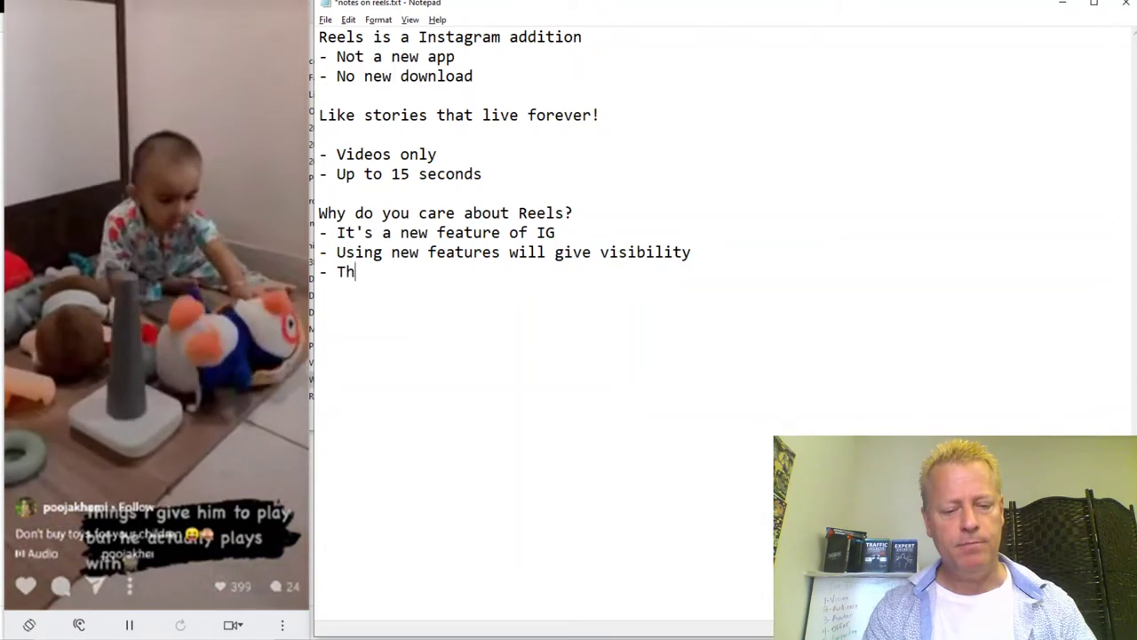
pyautogui.write('e platform wa')
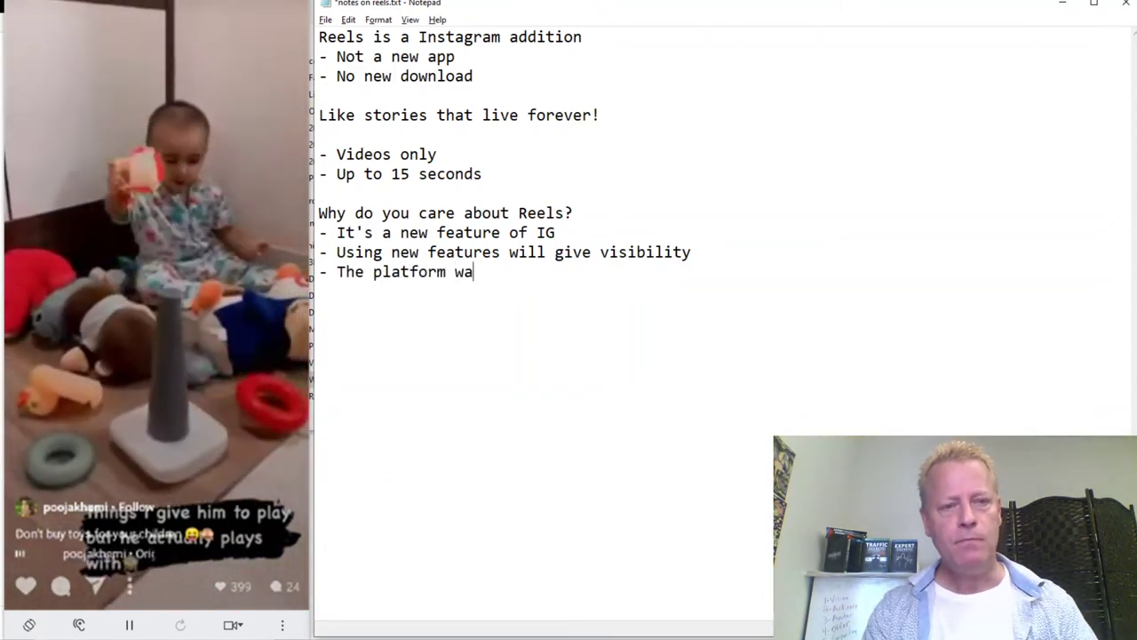
pyautogui.write('nts you t')
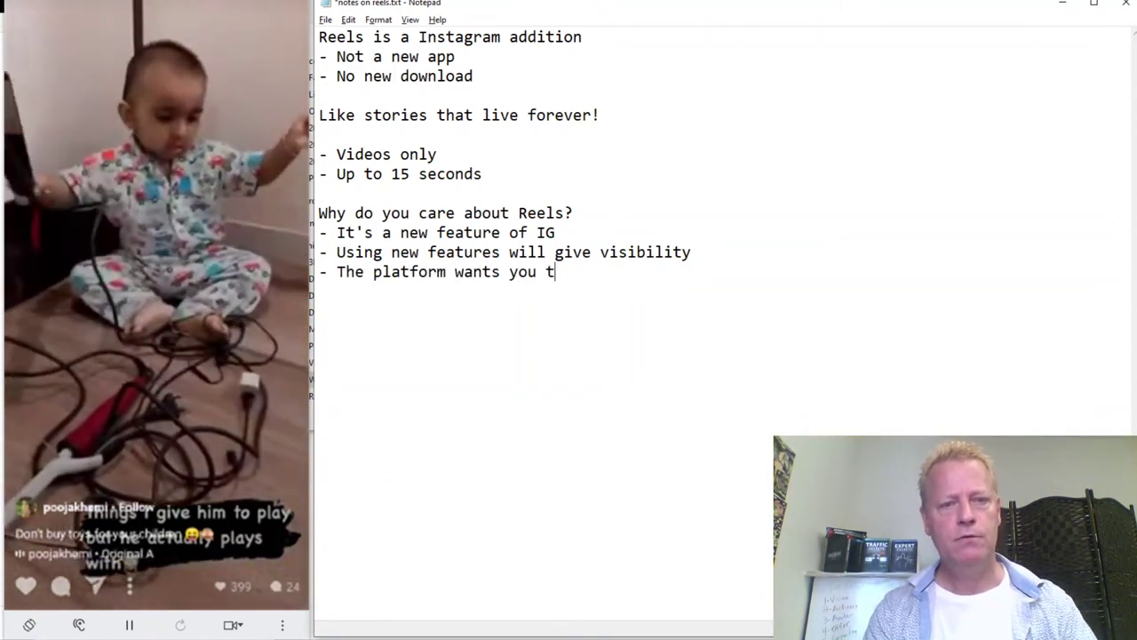
pyautogui.write('o use new fea')
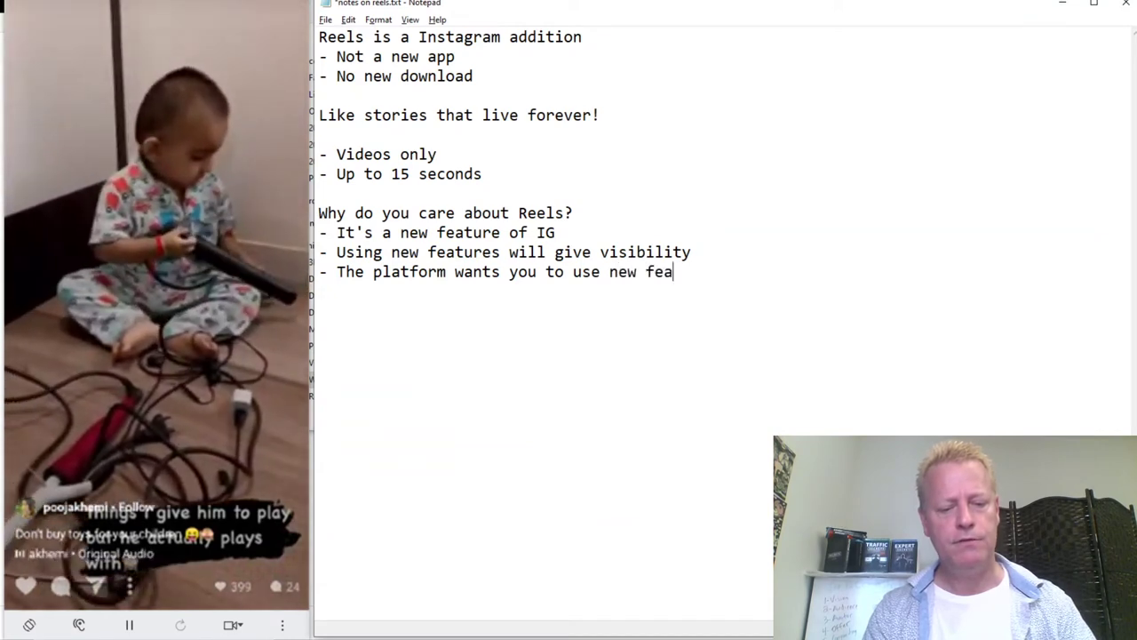
pyautogui.write('tures')
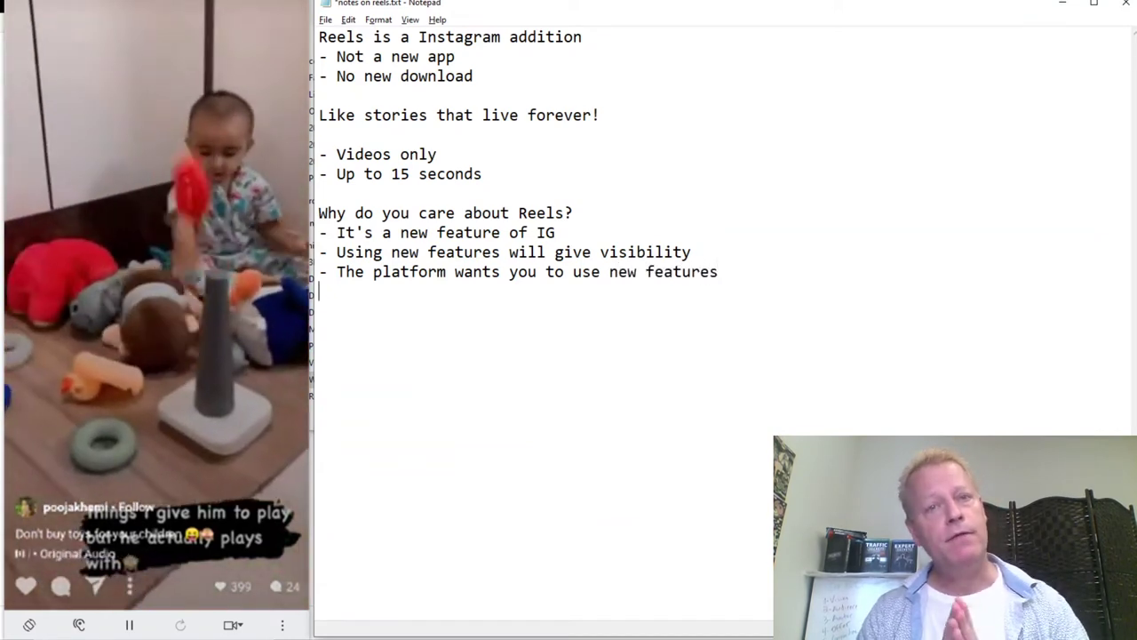
pyautogui.press('Return')
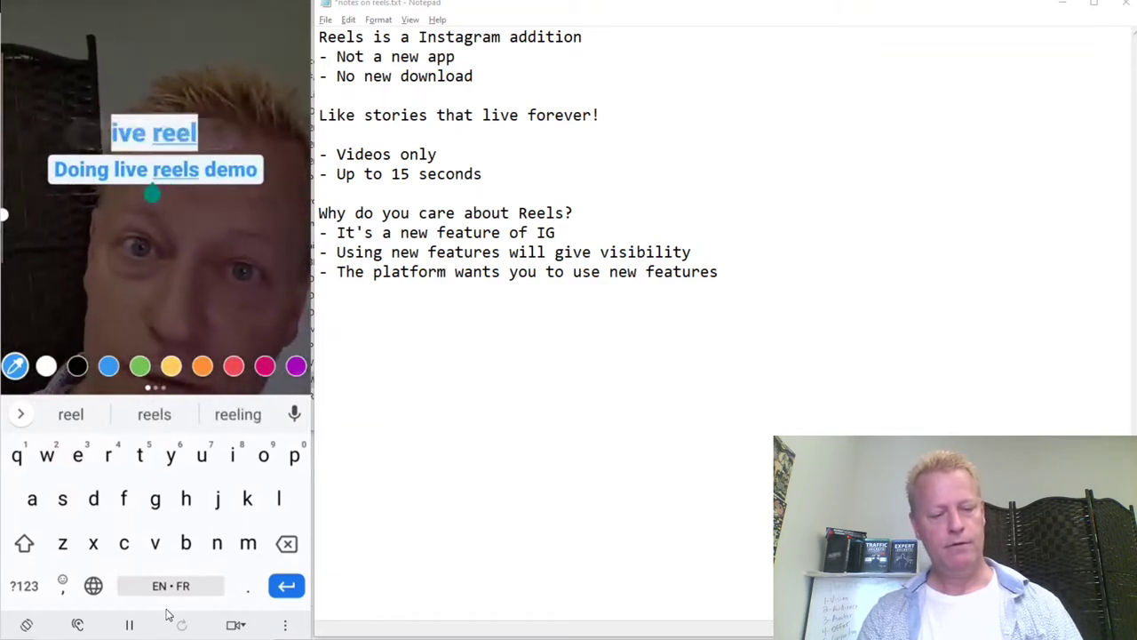
# Write a text overlay on the phone's Reel that begins "Find out more at cis1".
pyautogui.write('R')
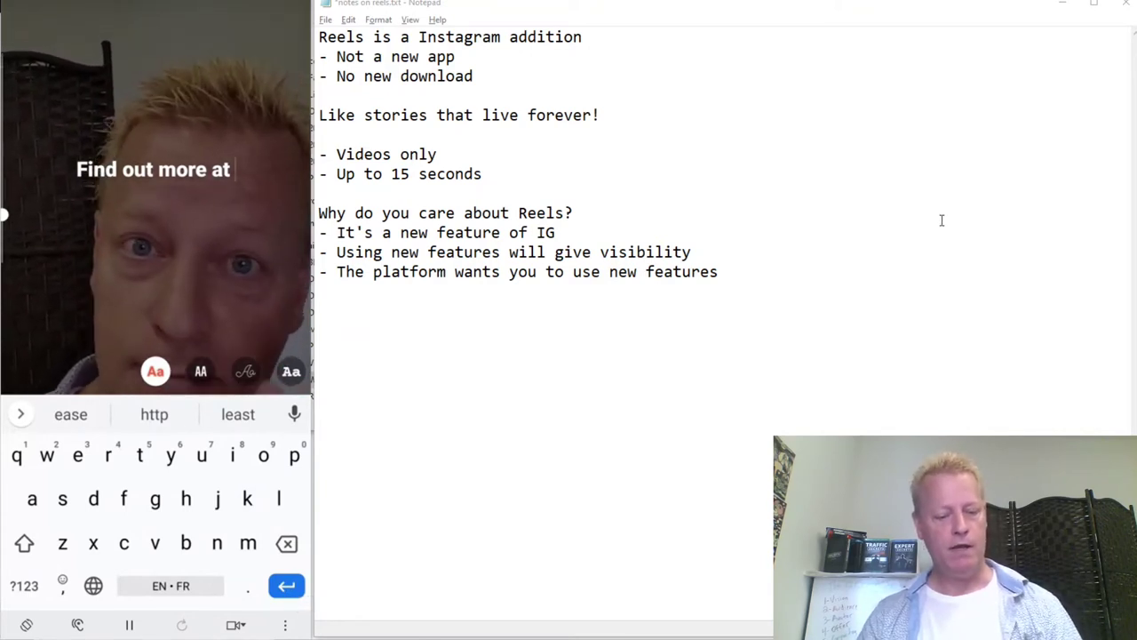
pyautogui.write('cis')
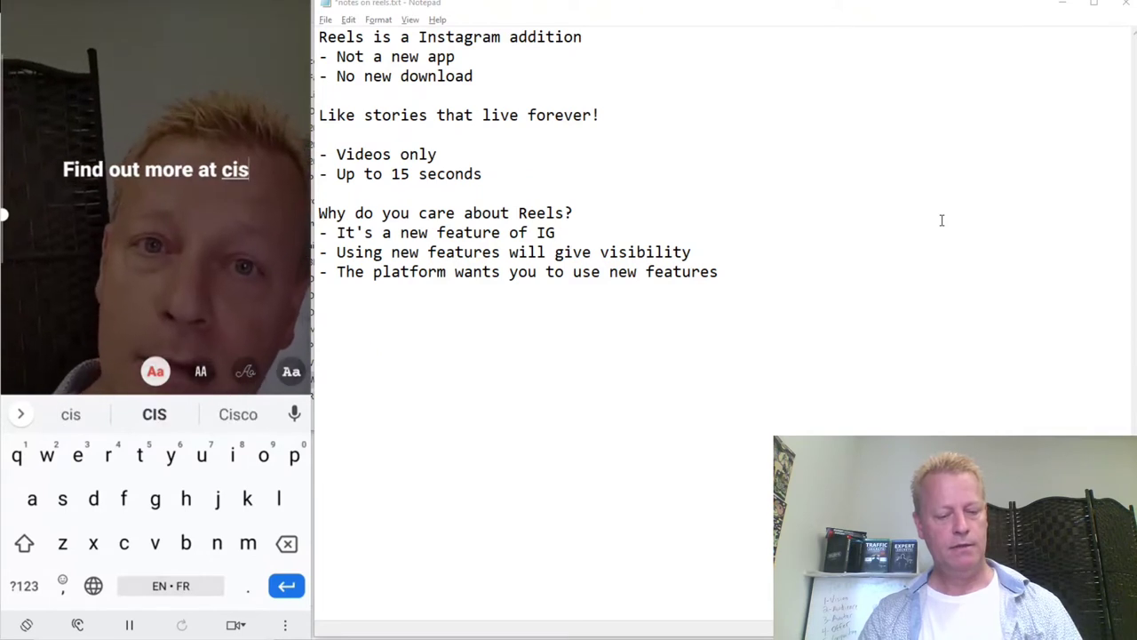
pyautogui.click(24, 586)
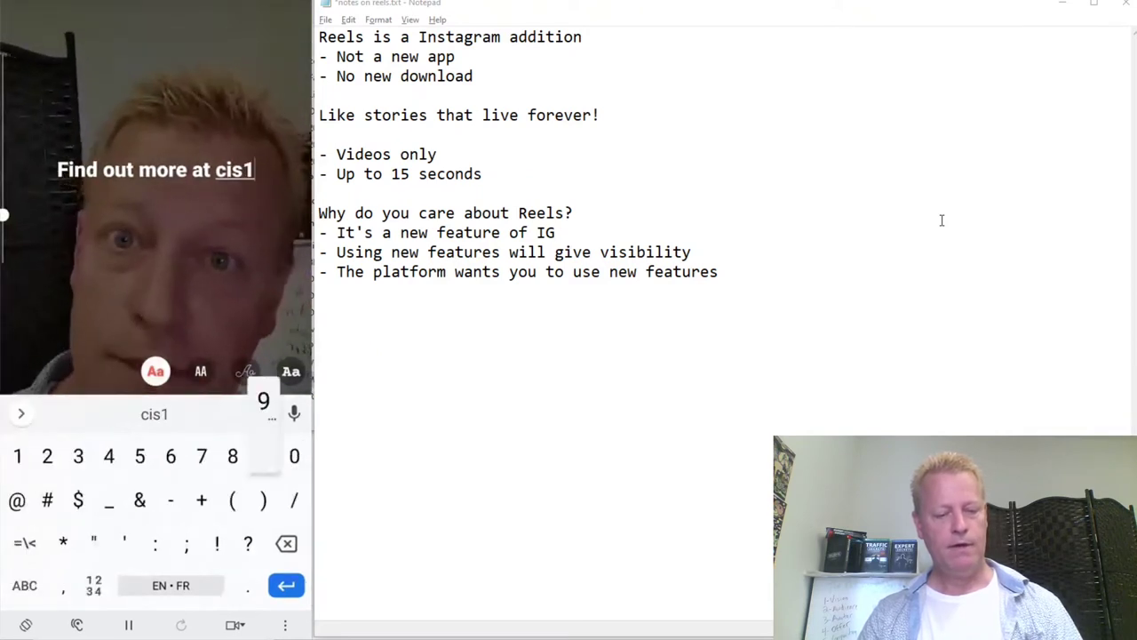
pyautogui.click(24, 586)
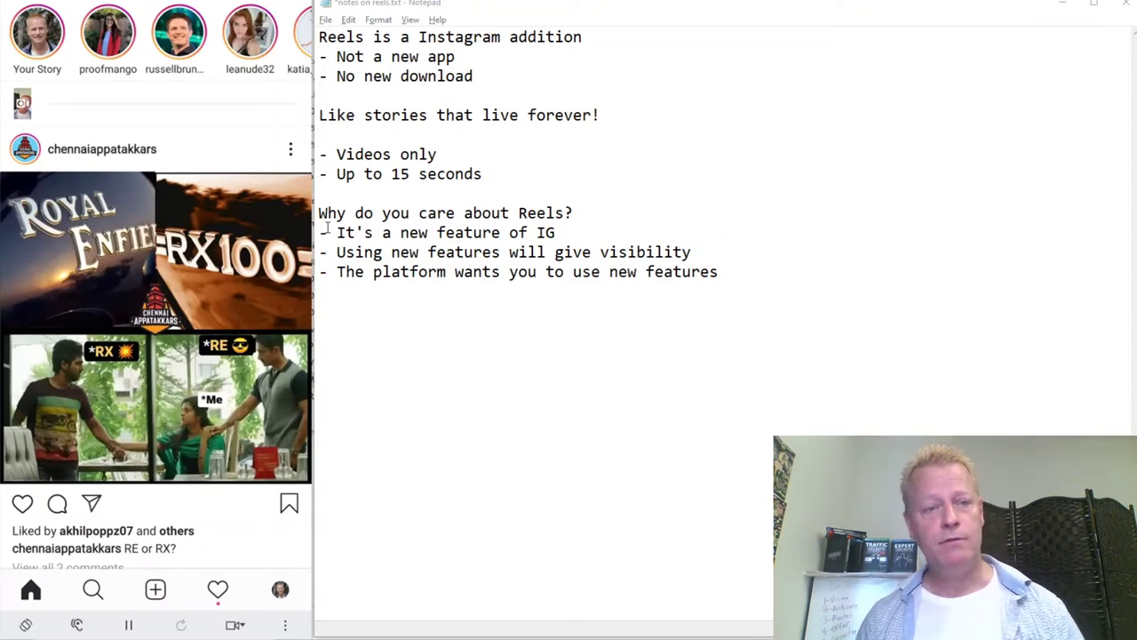
# Leave a blank line below the bullets in the notes and add "To create a Reels video, just go to the camera icon".
pyautogui.click(439, 305)
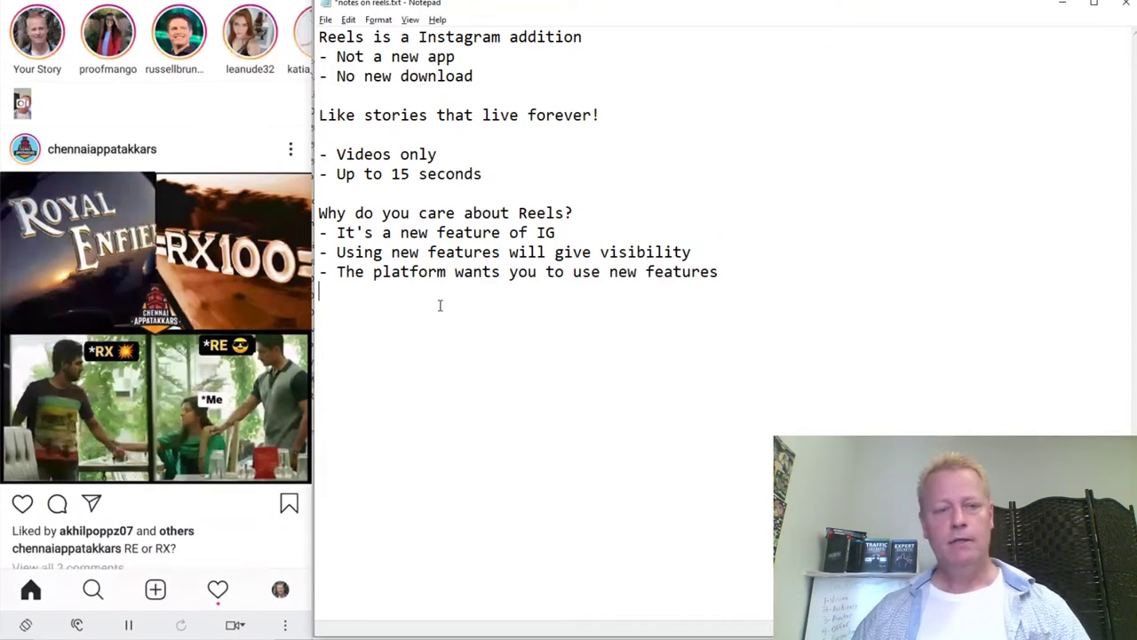
pyautogui.press('Return')
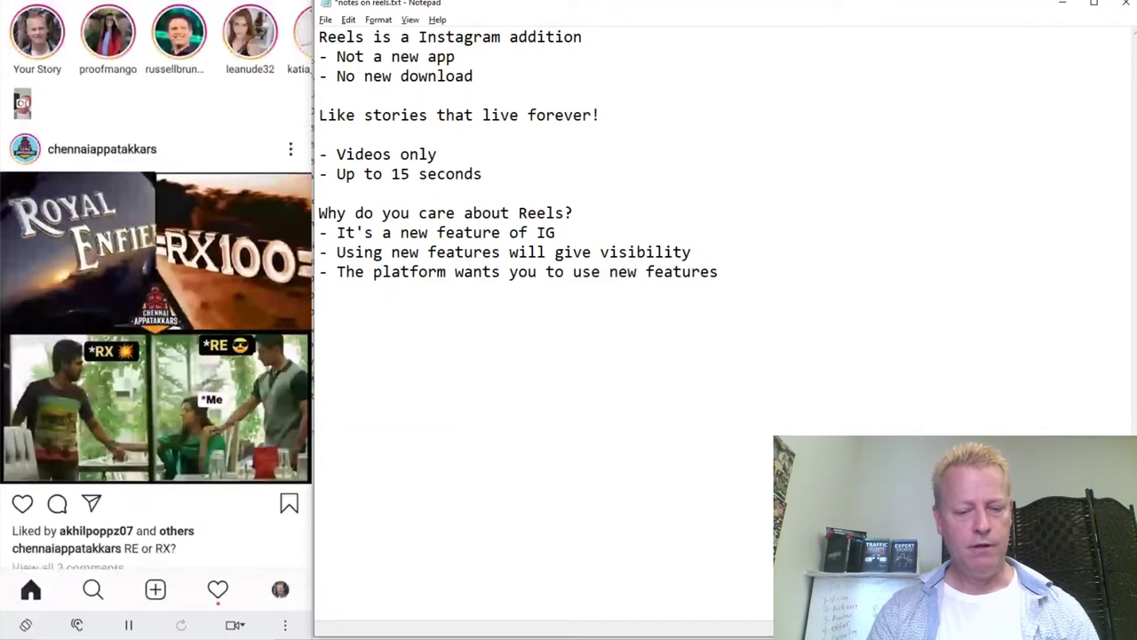
pyautogui.write('To create a Reels video')
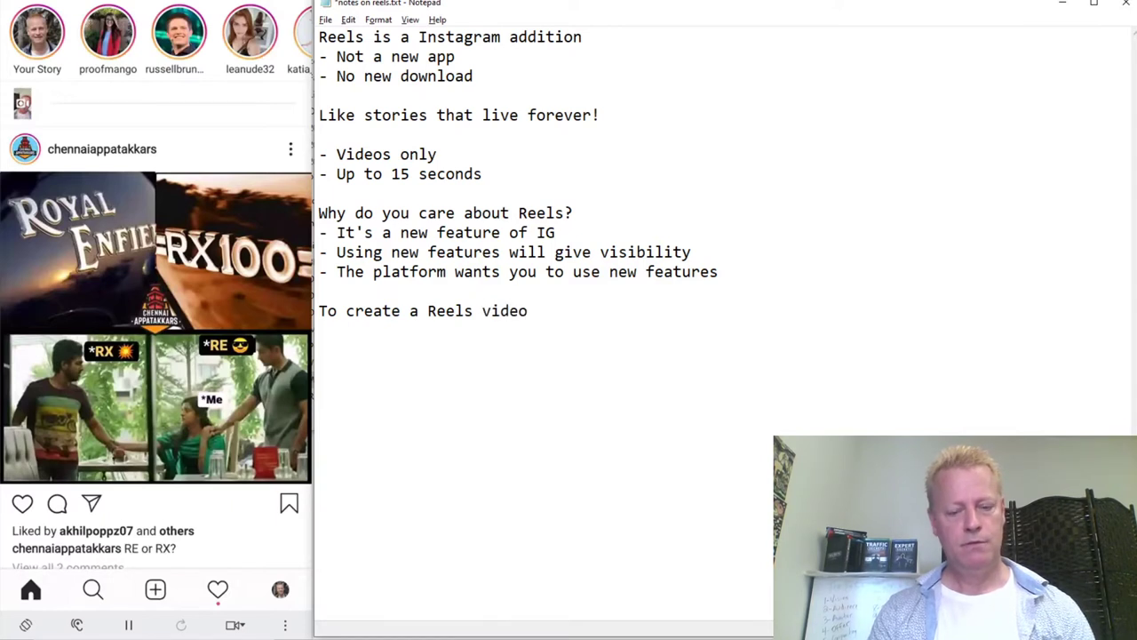
pyautogui.write(', just go')
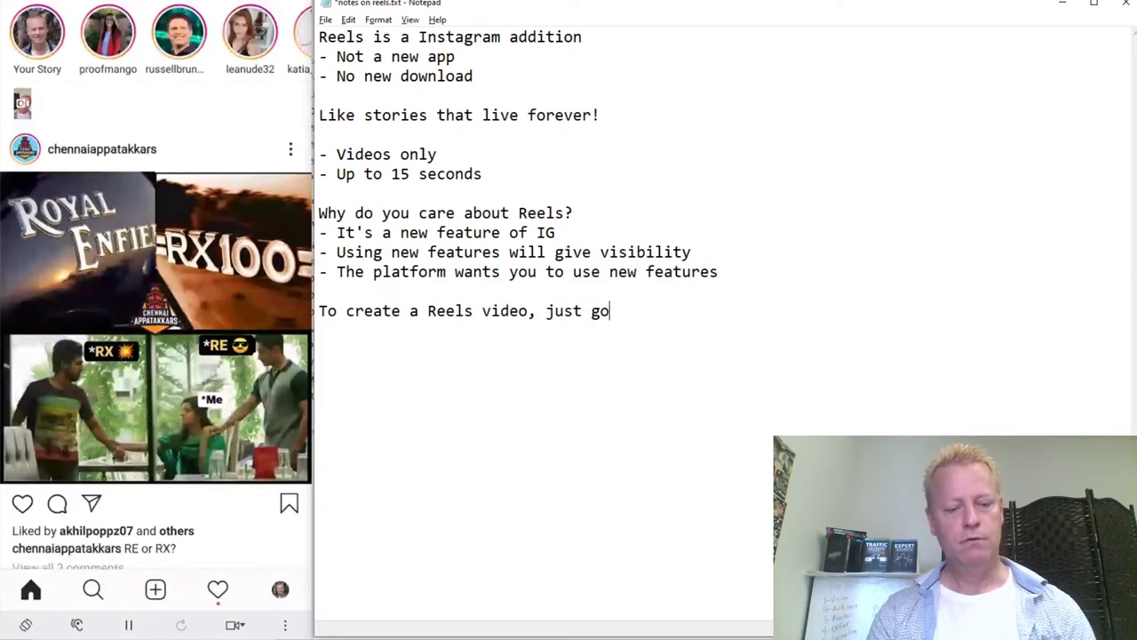
pyautogui.write(' to the ')
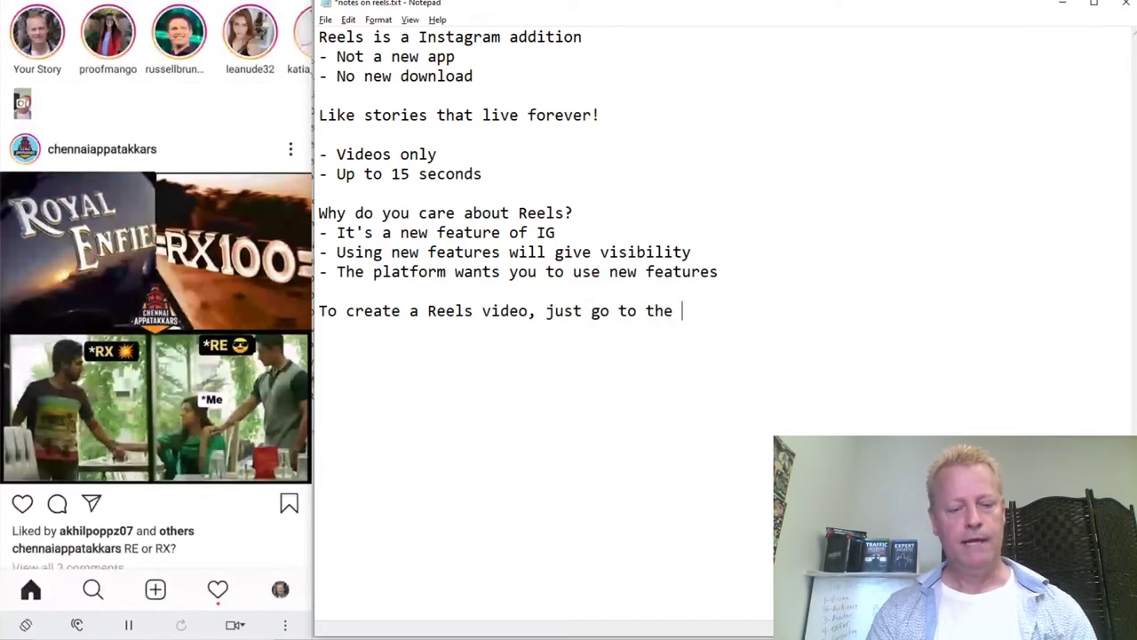
pyautogui.write('camera icon')
pyautogui.press('Return')
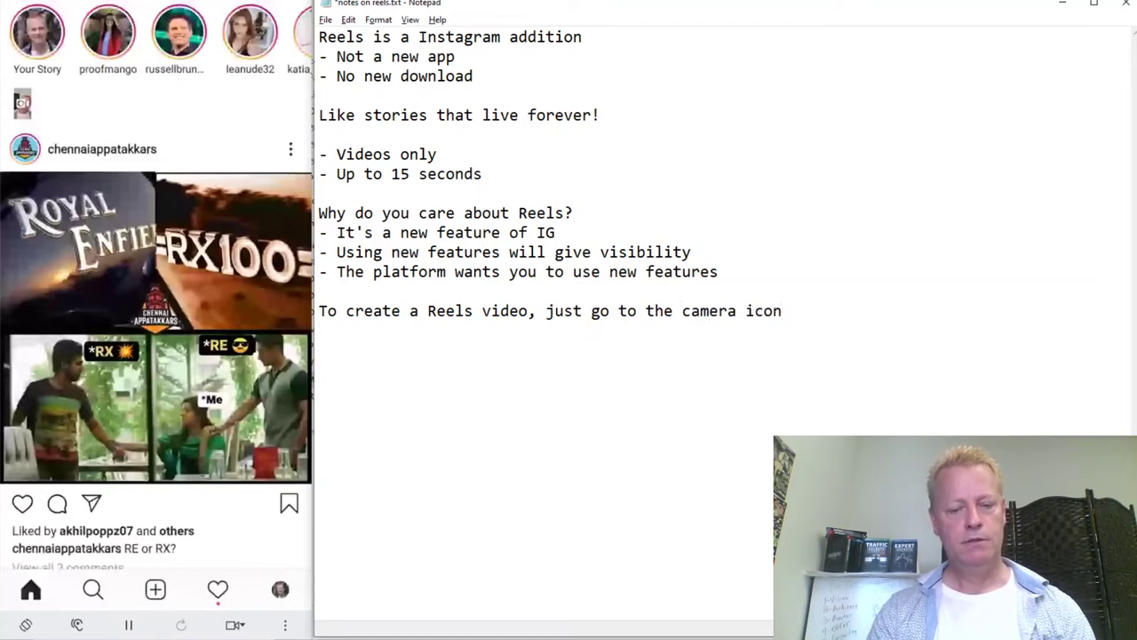
# Add the line "The same as if you were creating a story video." beneath the camera icon line.
pyautogui.write('The same ')
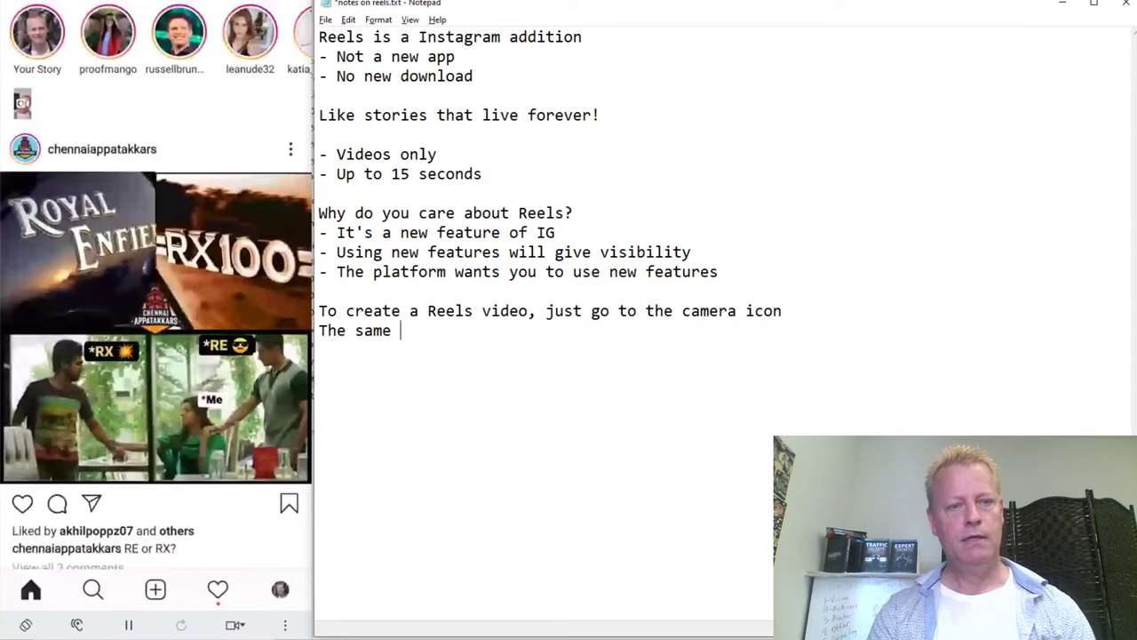
pyautogui.write('as if you e')
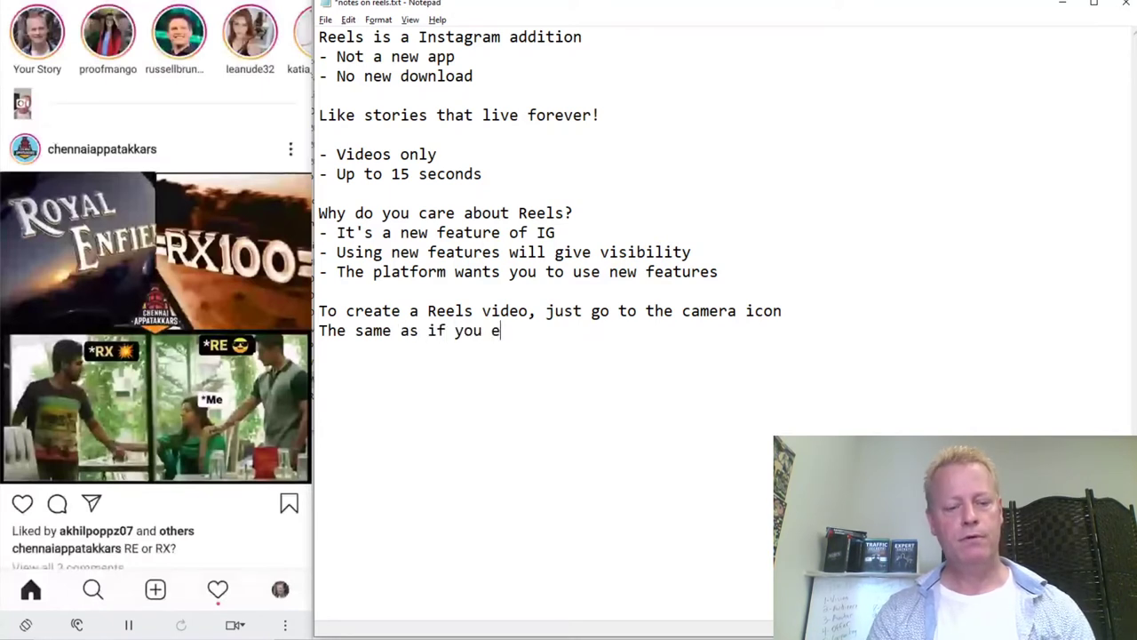
pyautogui.press('BackSpace')
pyautogui.write('were creatig a')
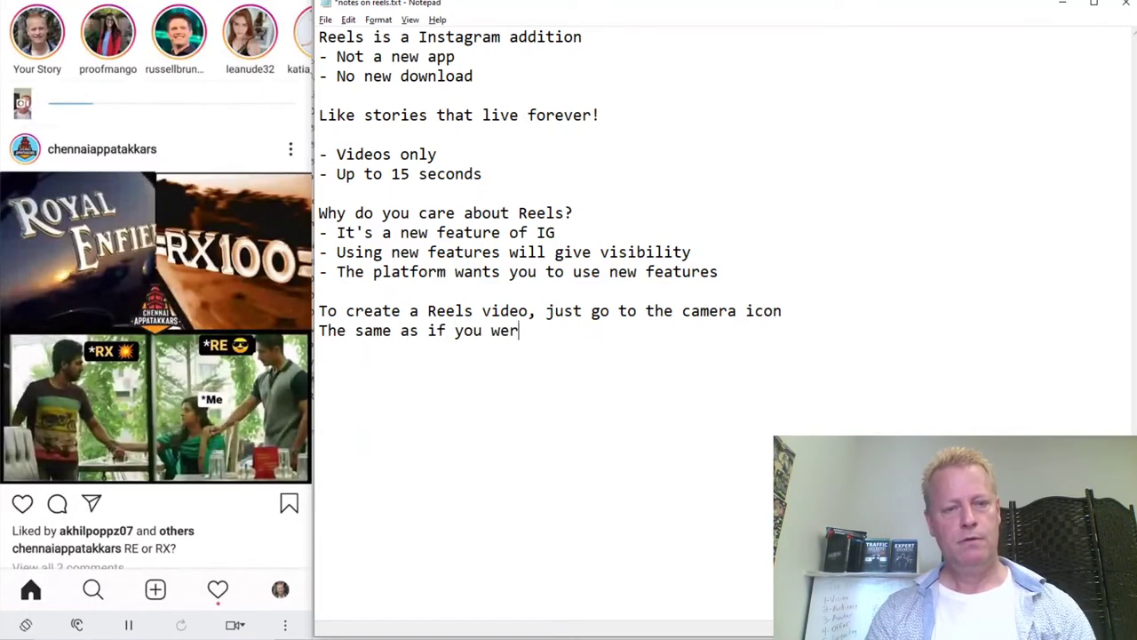
pyautogui.press('BackSpace')
pyautogui.press('BackSpace')
pyautogui.press('BackSpace')
pyautogui.write('g')
pyautogui.press('BackSpace')
pyautogui.write('ng')
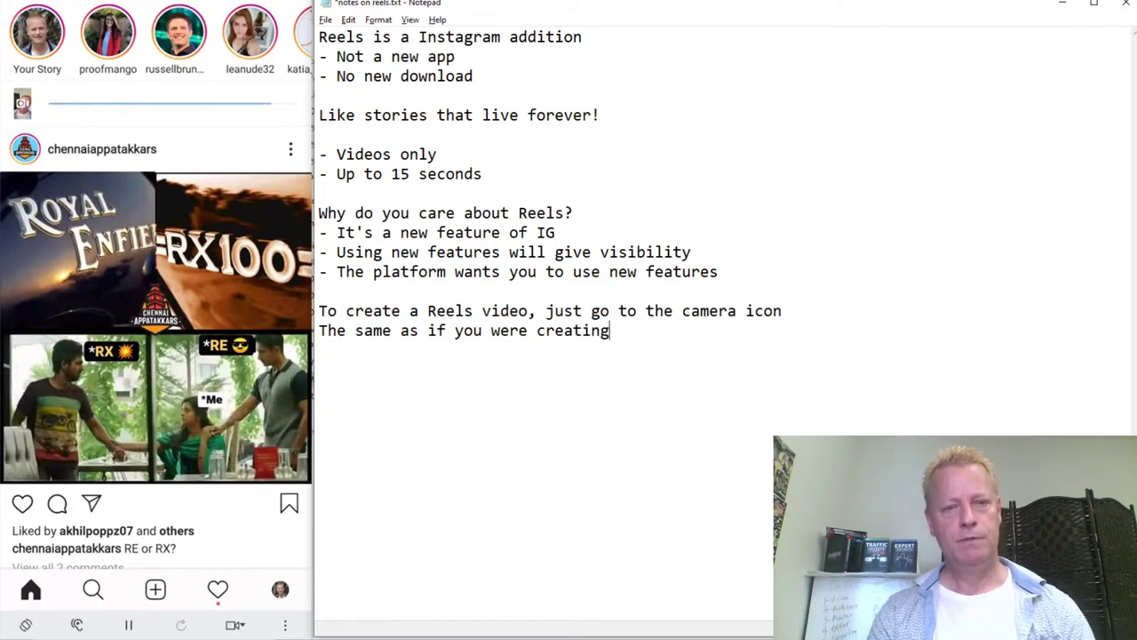
pyautogui.write(' a story video.')
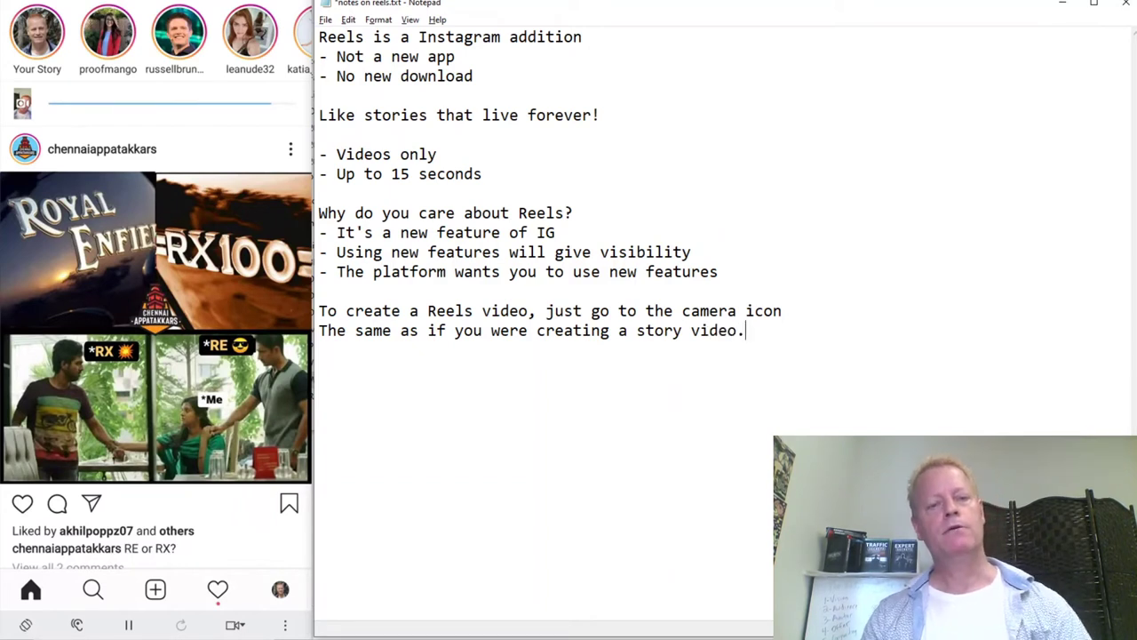
# Add the separate line "At bottom, choose REELS option" after the story video sentence.
pyautogui.write('At bottom  choo')
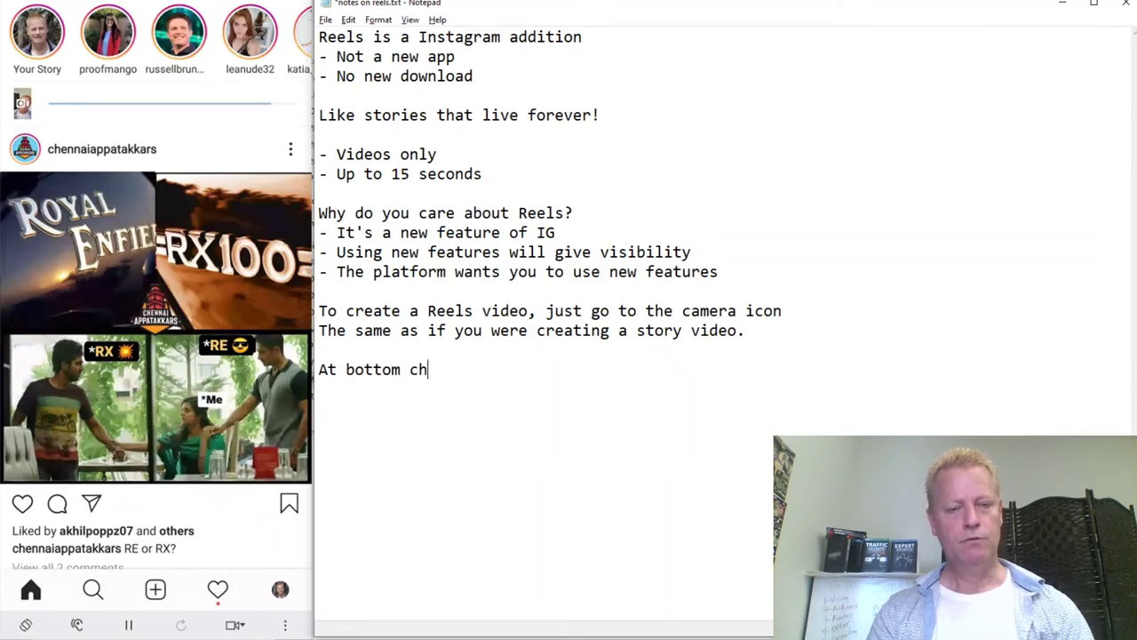
pyautogui.press('BackSpace')
pyautogui.press('BackSpace')
pyautogui.press('BackSpace')
pyautogui.press('BackSpace')
pyautogui.press('BackSpace')
pyautogui.write(', cho')
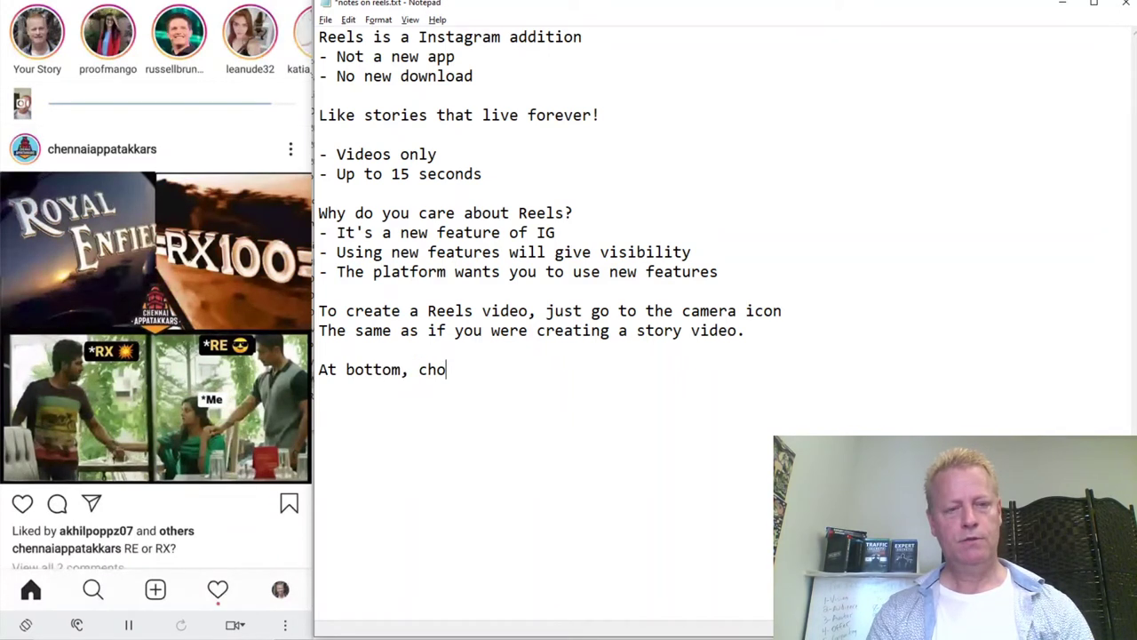
pyautogui.write('ose REELS option')
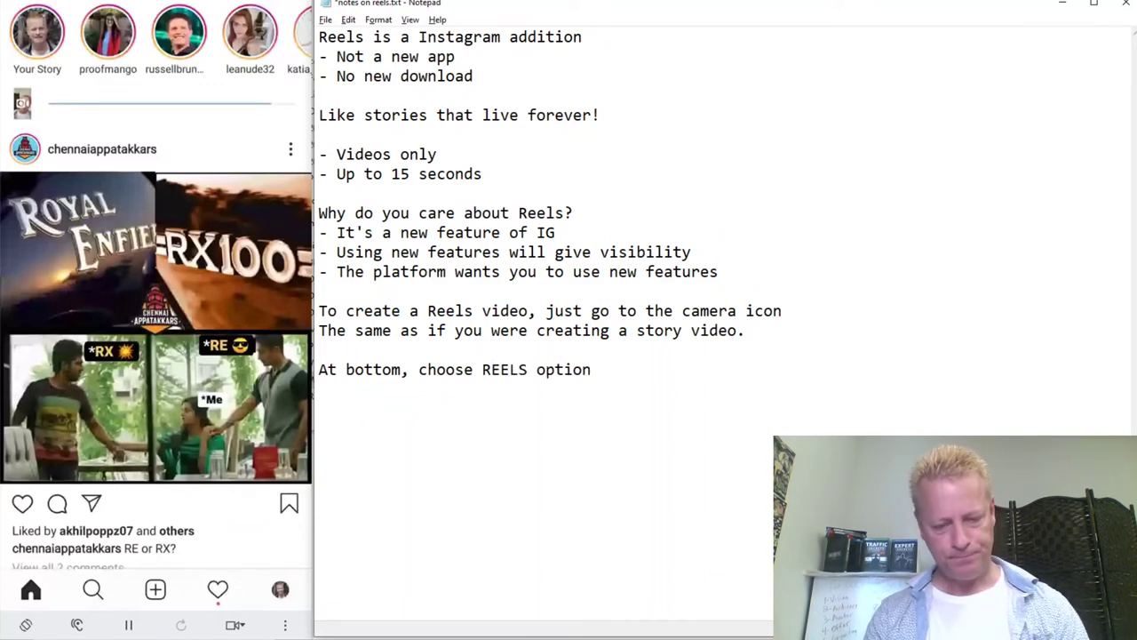
pyautogui.press('Return')
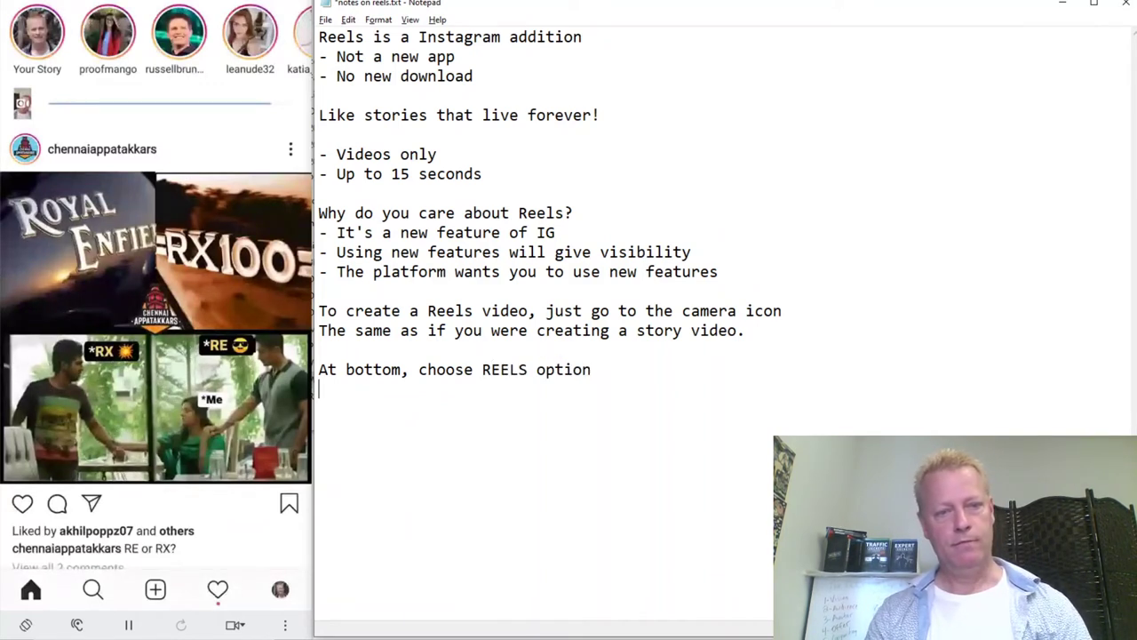
# Add a closing line reading "Once edited you can publish to stories and reels at same time.".
pyautogui.write('Once edit')
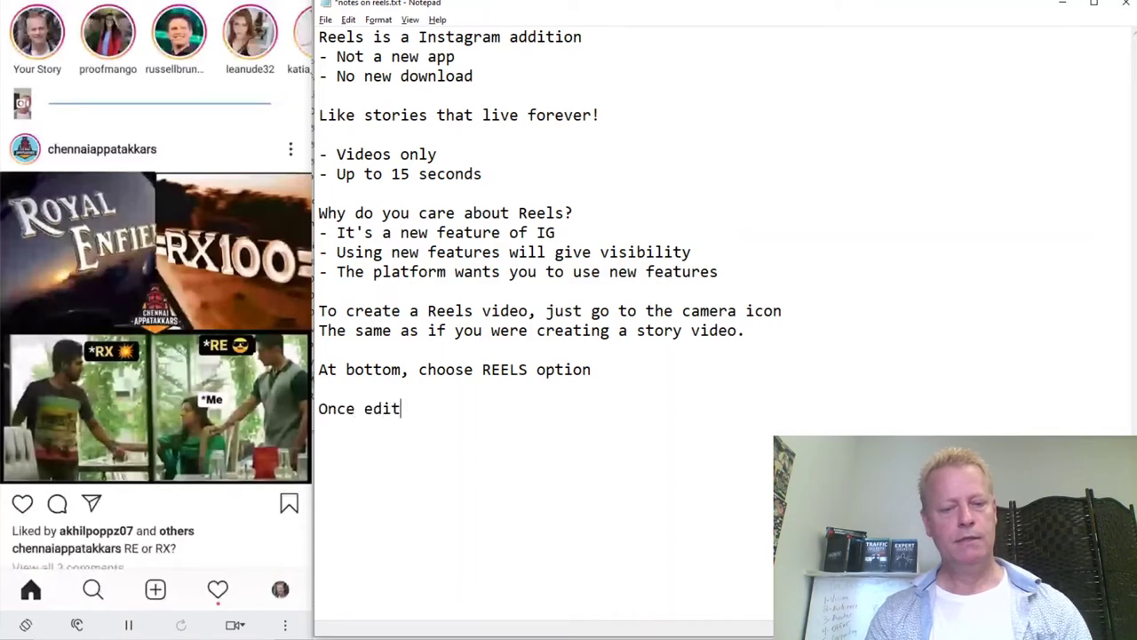
pyautogui.write('ed you can')
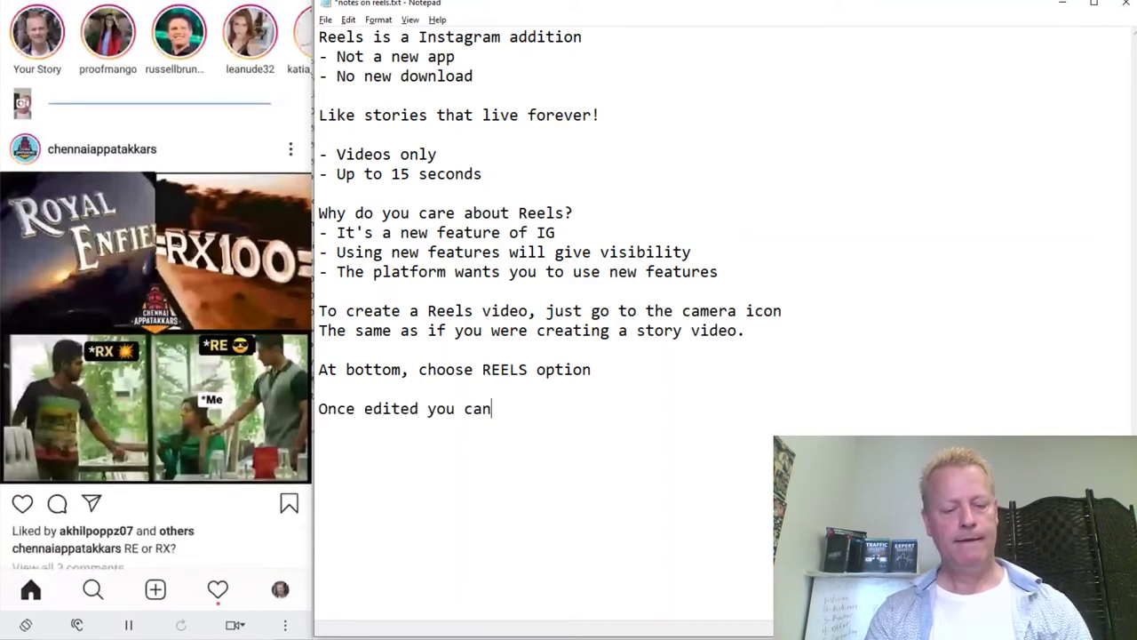
pyautogui.write(' publish to s')
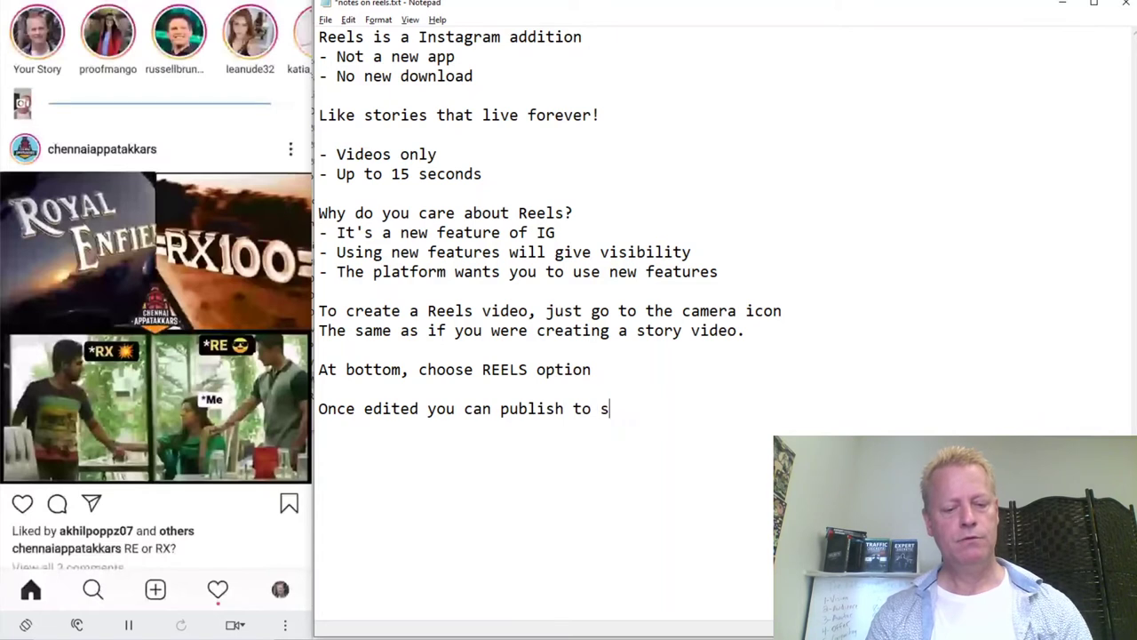
pyautogui.write('tories and re')
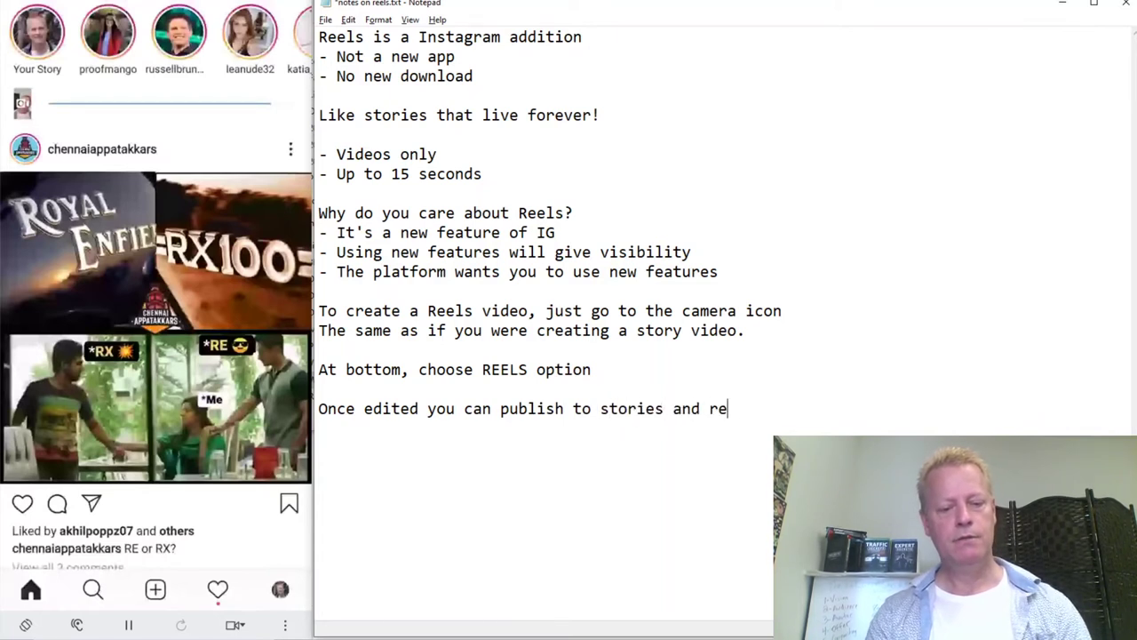
pyautogui.write('els at sa')
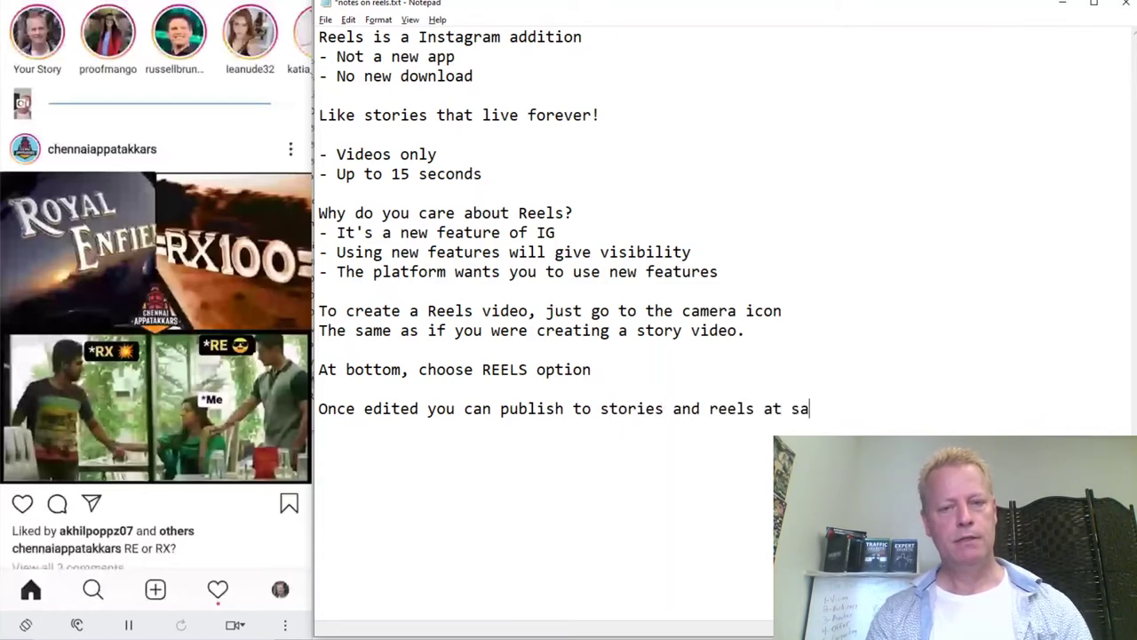
pyautogui.write('me time.')
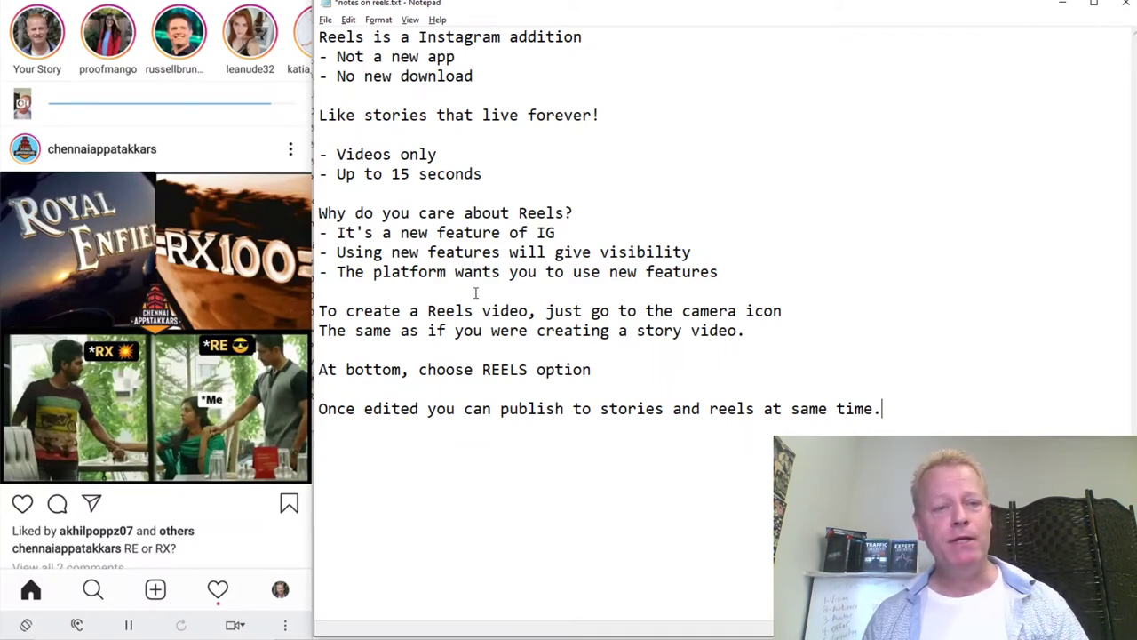
# Add the bullet "- Gary Vee says to use new platforms" to the list of reasons to care about Reels.
pyautogui.click(741, 269)
pyautogui.press('Return')
pyautogui.write('- ')
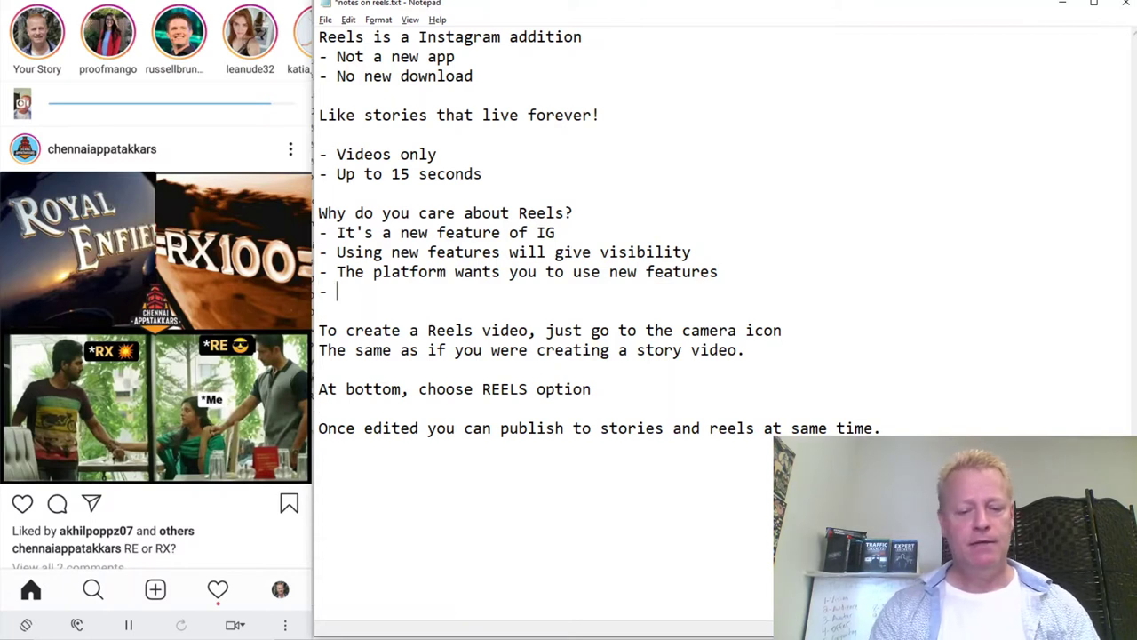
pyautogui.write('Gary vE')
pyautogui.press('BackSpace')
pyautogui.press('BackSpace')
pyautogui.write('Vee ')
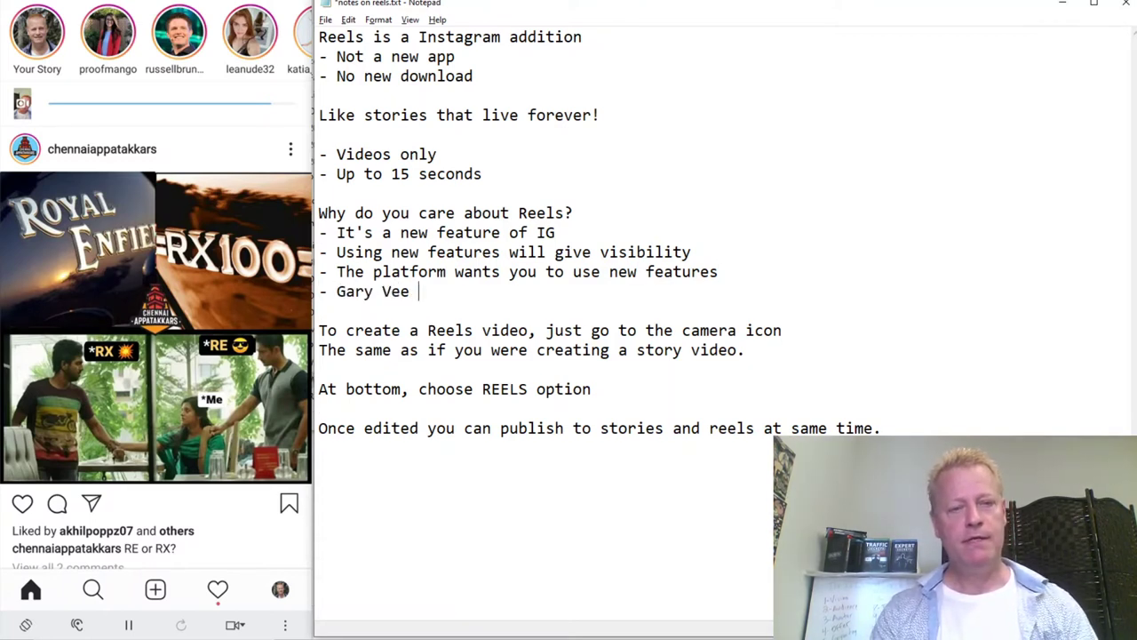
pyautogui.write('says ')
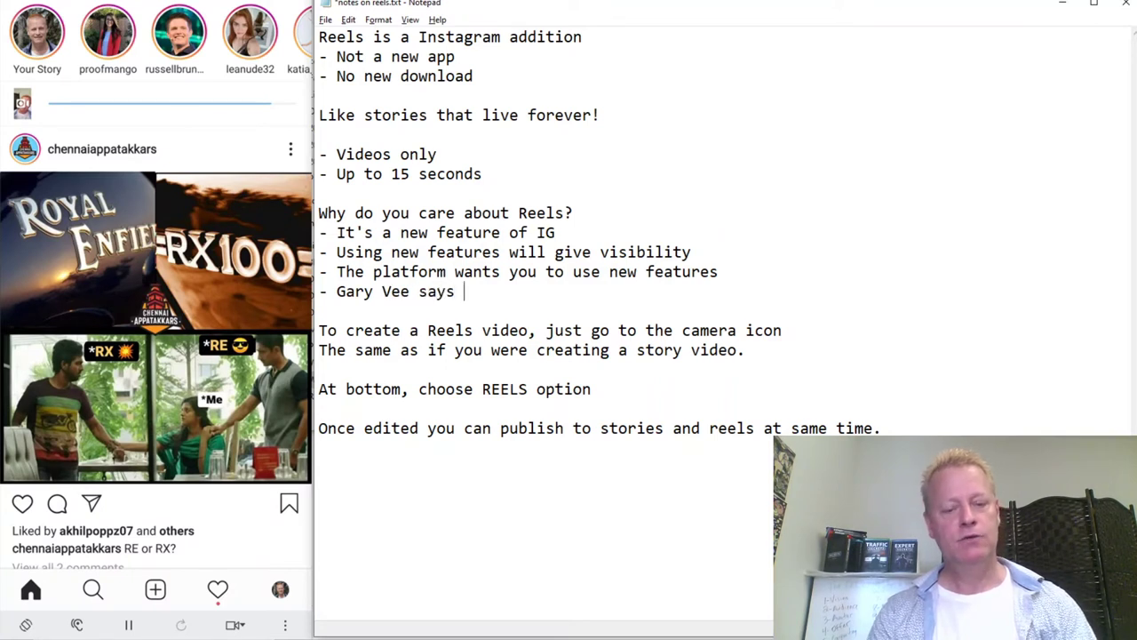
pyautogui.write('to use new platofmr')
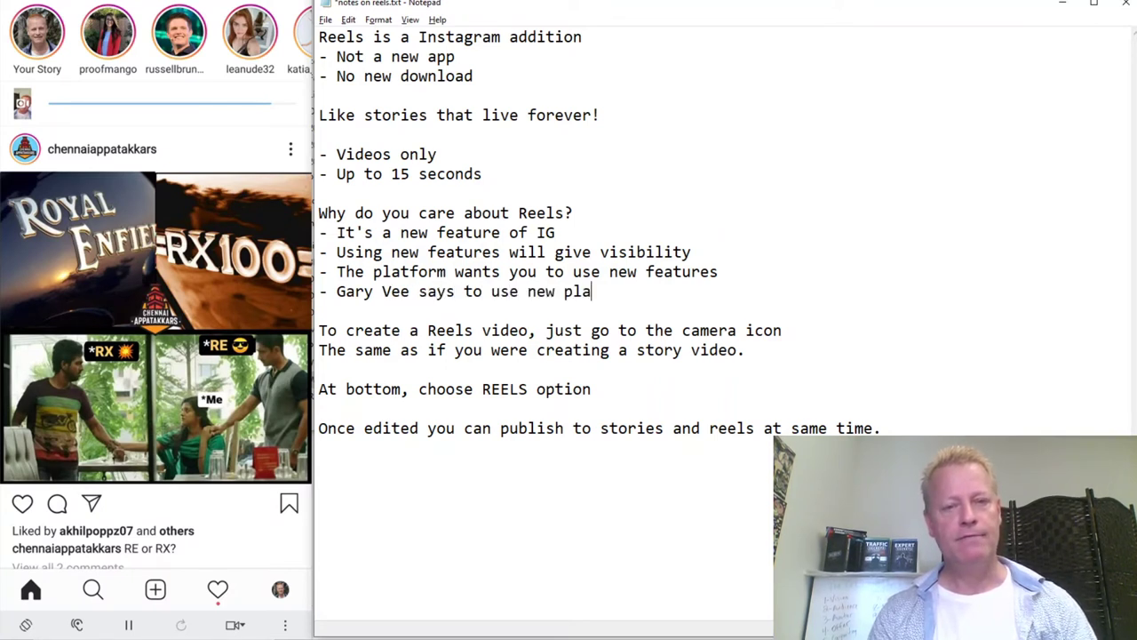
pyautogui.press('BackSpace')
pyautogui.press('BackSpace')
pyautogui.press('BackSpace')
pyautogui.press('BackSpace')
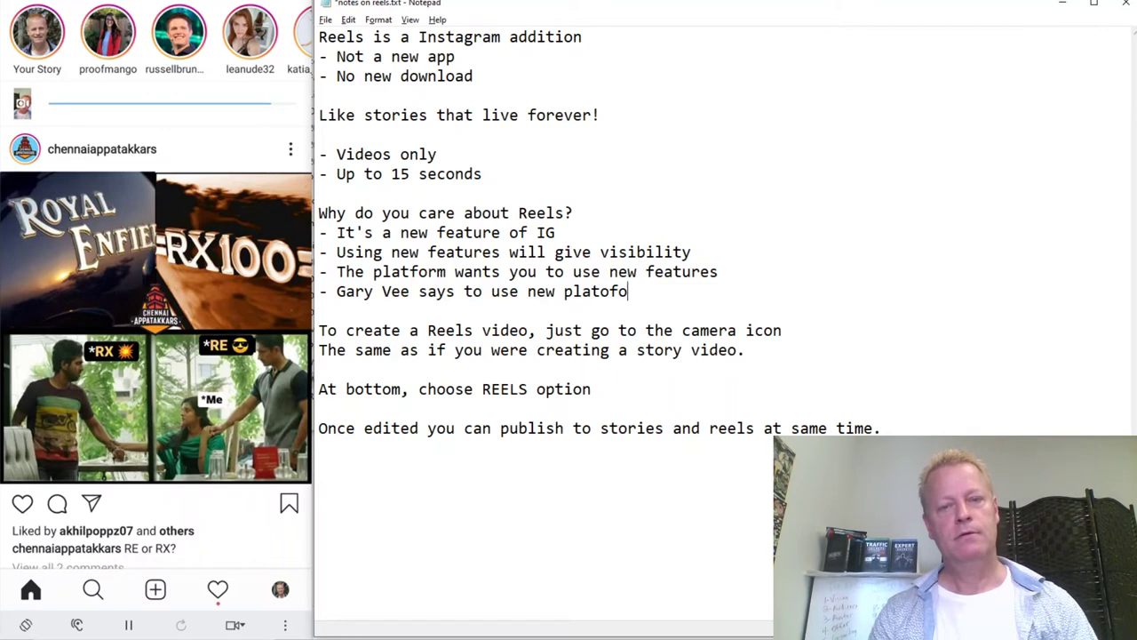
pyautogui.write('forms')
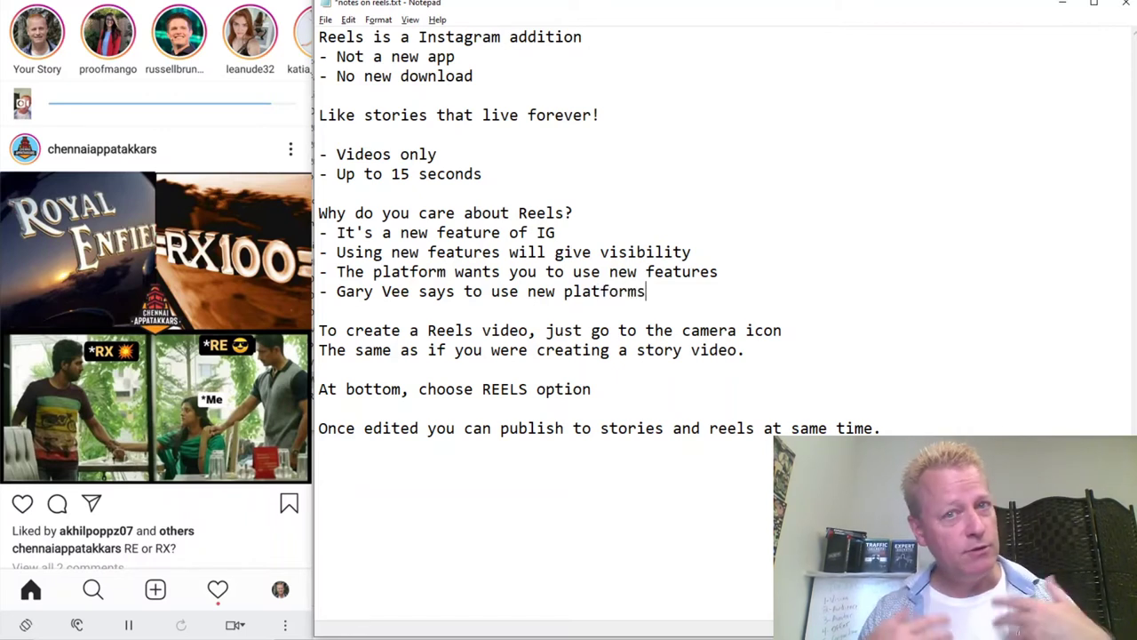
# Extend the Gary Vee bullet with the text '- because it is when yu have "land grab"'.
pyautogui.write(' - ')
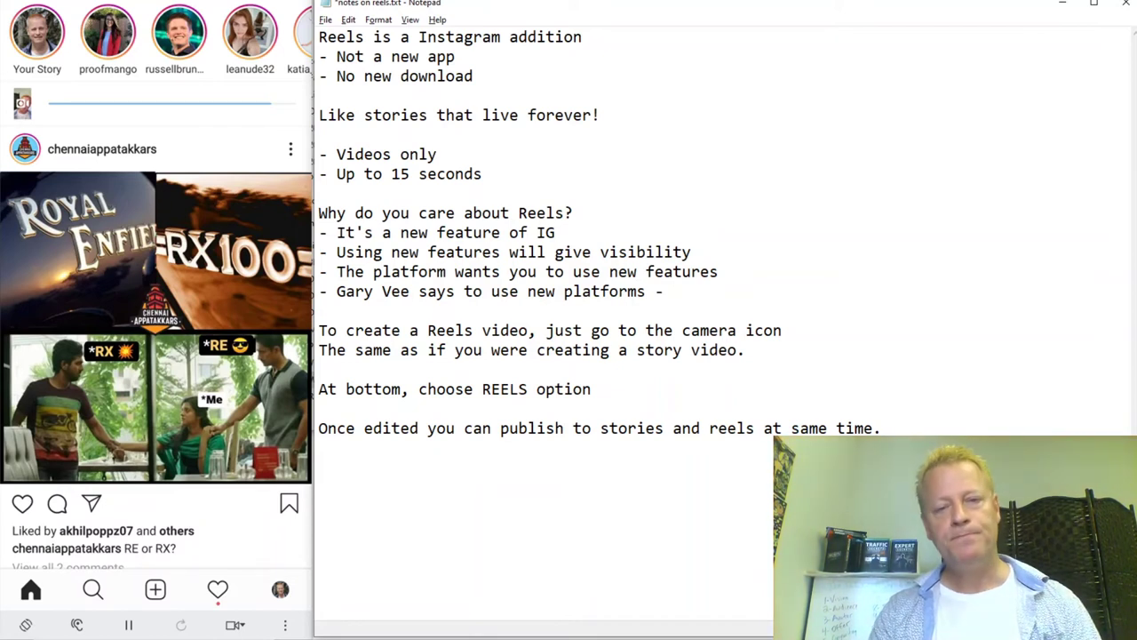
pyautogui.write('because it')
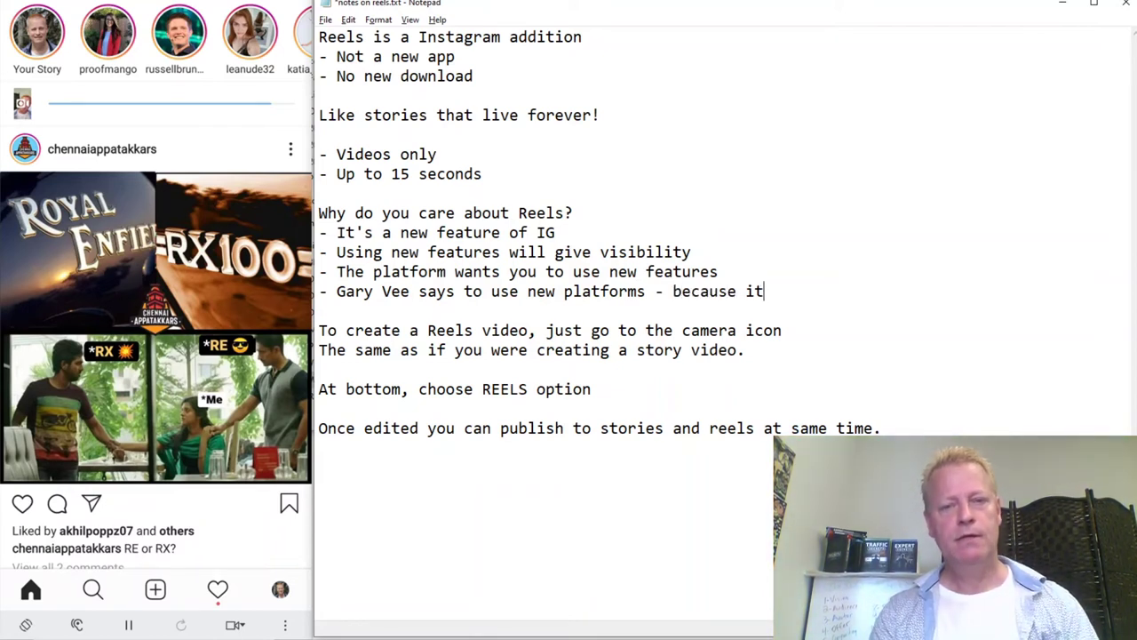
pyautogui.write(' is when yu have "land')
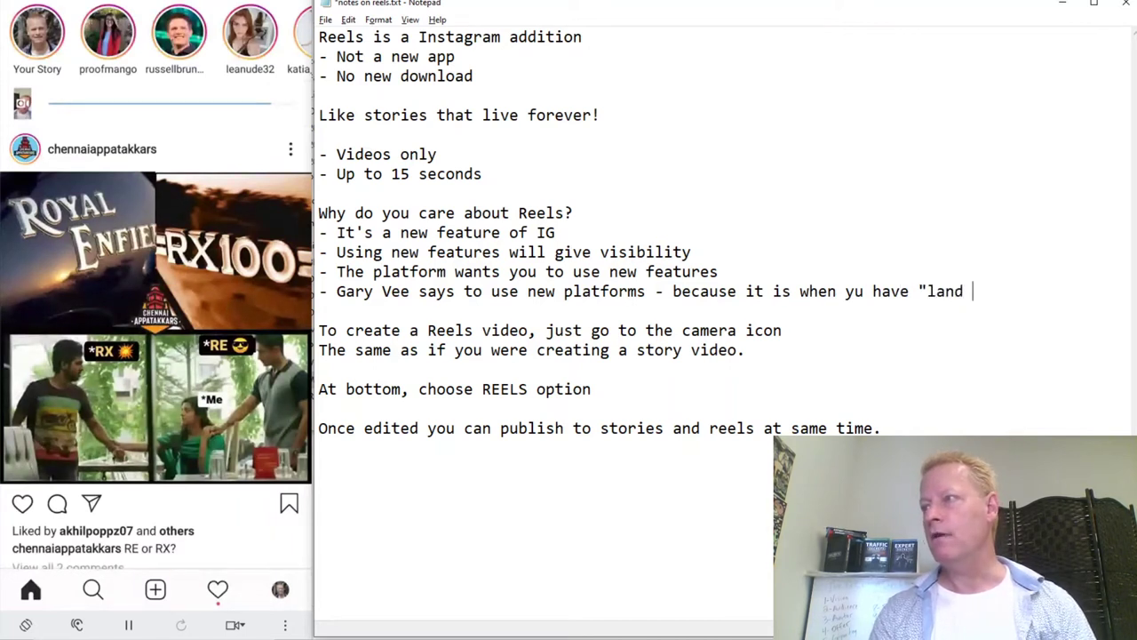
pyautogui.write(' gra')
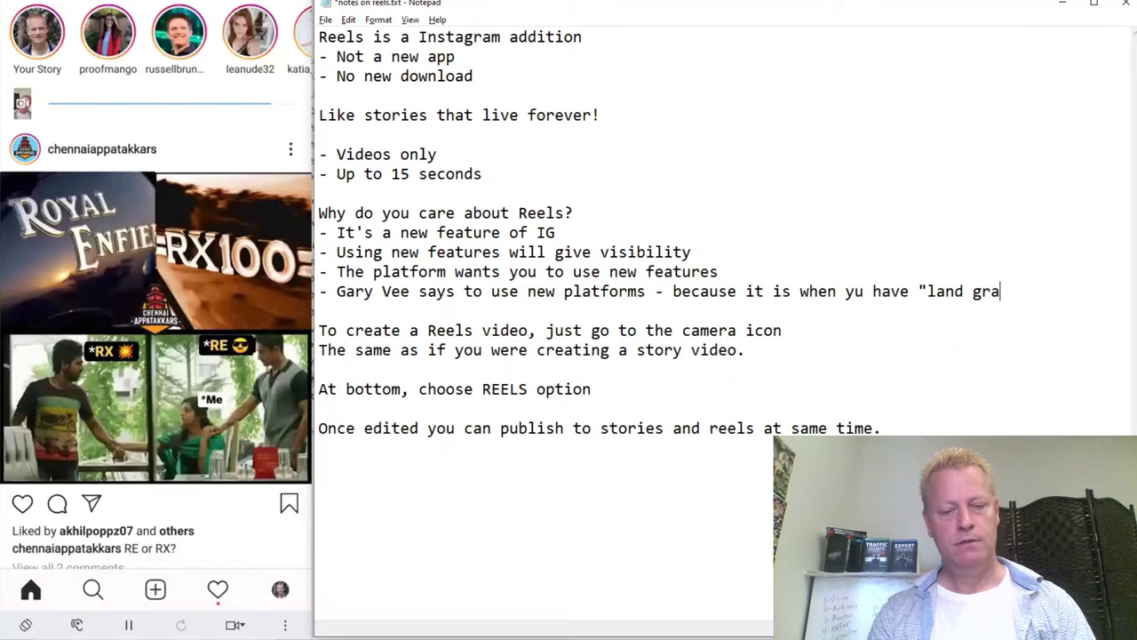
pyautogui.write('b"')
# Correct the misspelled "yu" to "you" in the Gary Vee bullet.
pyautogui.press('Left')
pyautogui.press('Left')
pyautogui.press('Left')
pyautogui.press('Left')
pyautogui.press('Left')
pyautogui.press('Left')
pyautogui.press('Left')
pyautogui.press('Left')
pyautogui.press('Left')
pyautogui.press('Left')
pyautogui.press('Left')
pyautogui.press('Left')
pyautogui.press('Left')
pyautogui.press('Left')
pyautogui.press('Left')
pyautogui.press('Left')
pyautogui.press('Left')
pyautogui.press('Left')
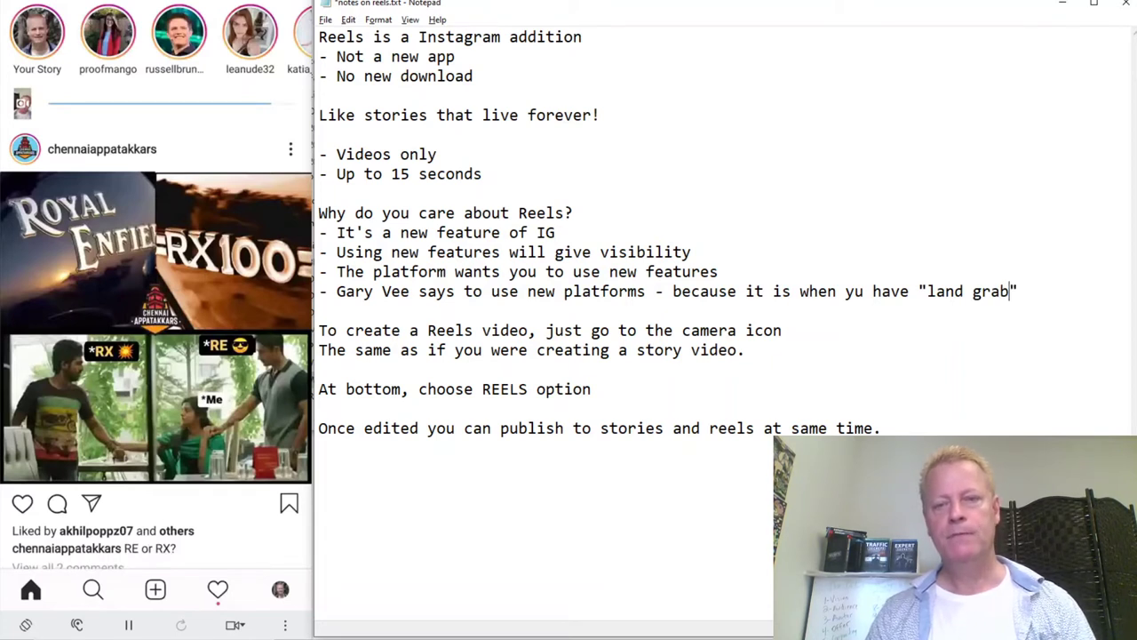
pyautogui.write('o')
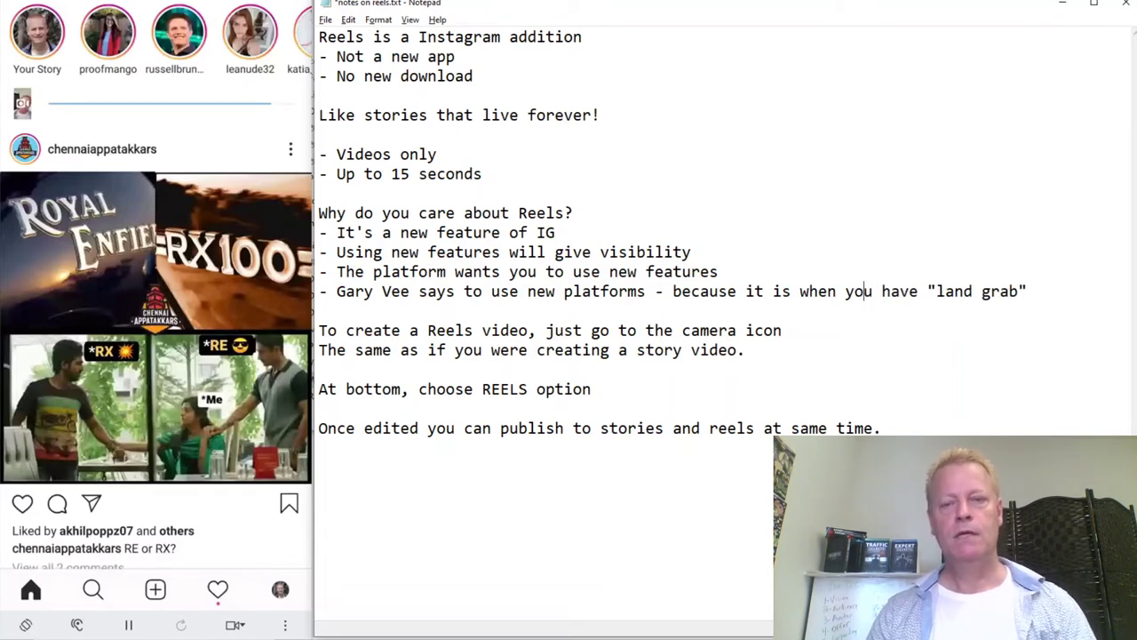
pyautogui.press('Down')
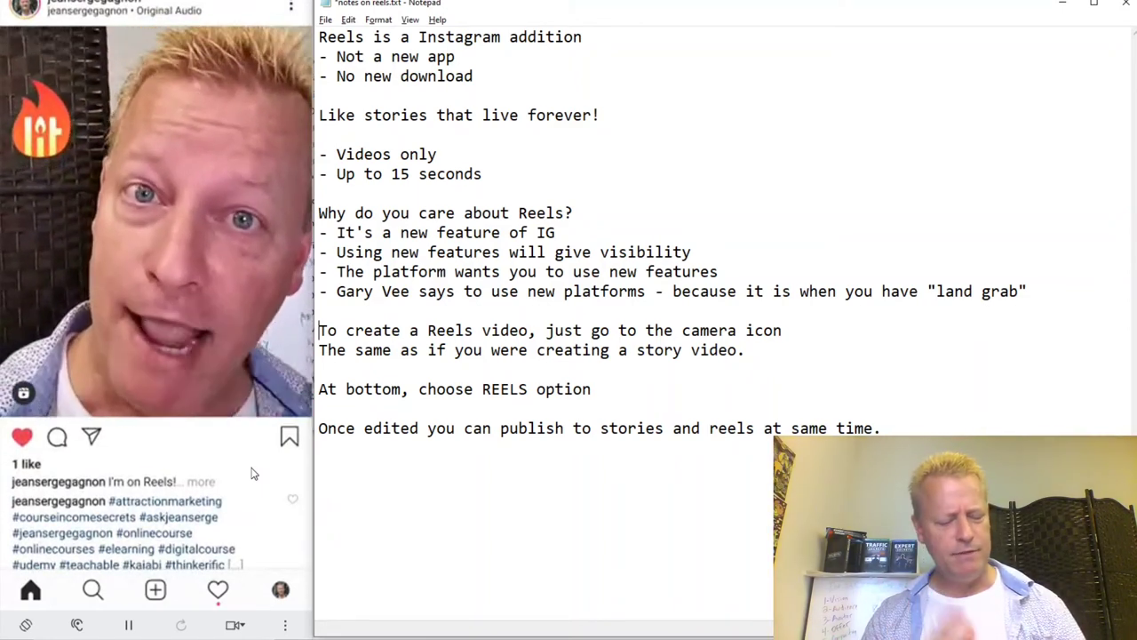
# Examine the published Reel in the Instagram home feed, including its caption and hashtags.
pyautogui.scroll(-1, 251, 474)
pyautogui.scroll(-3, 250, 473)
pyautogui.scroll(6, 251, 474)
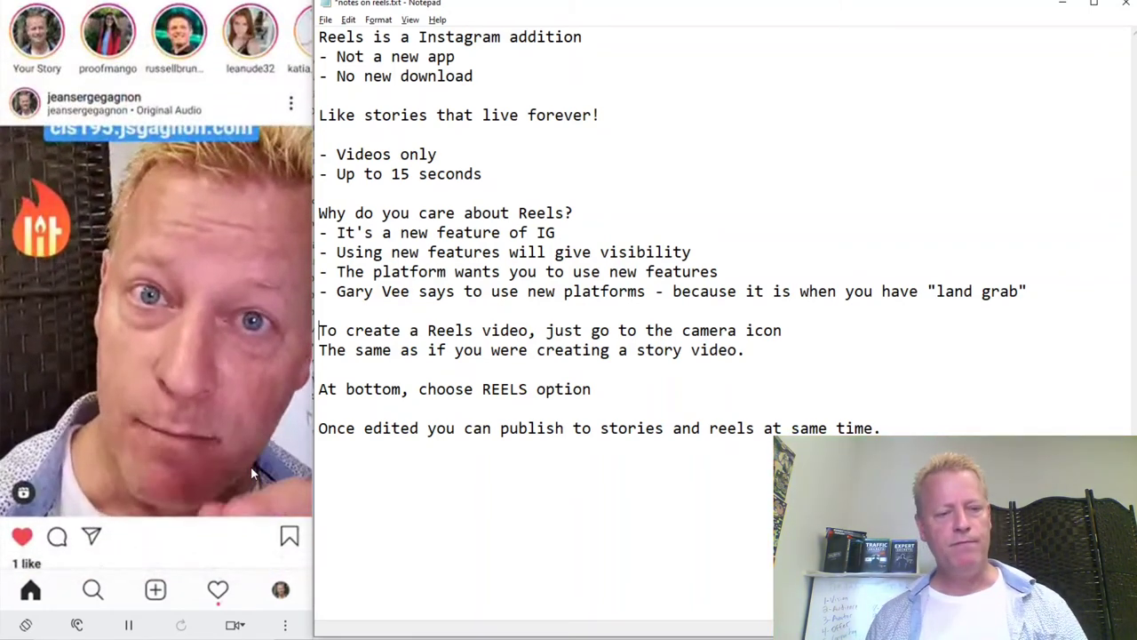
# Open the own Instagram profile and look through its post grid and its Reels section.
pyautogui.click(299, 599)
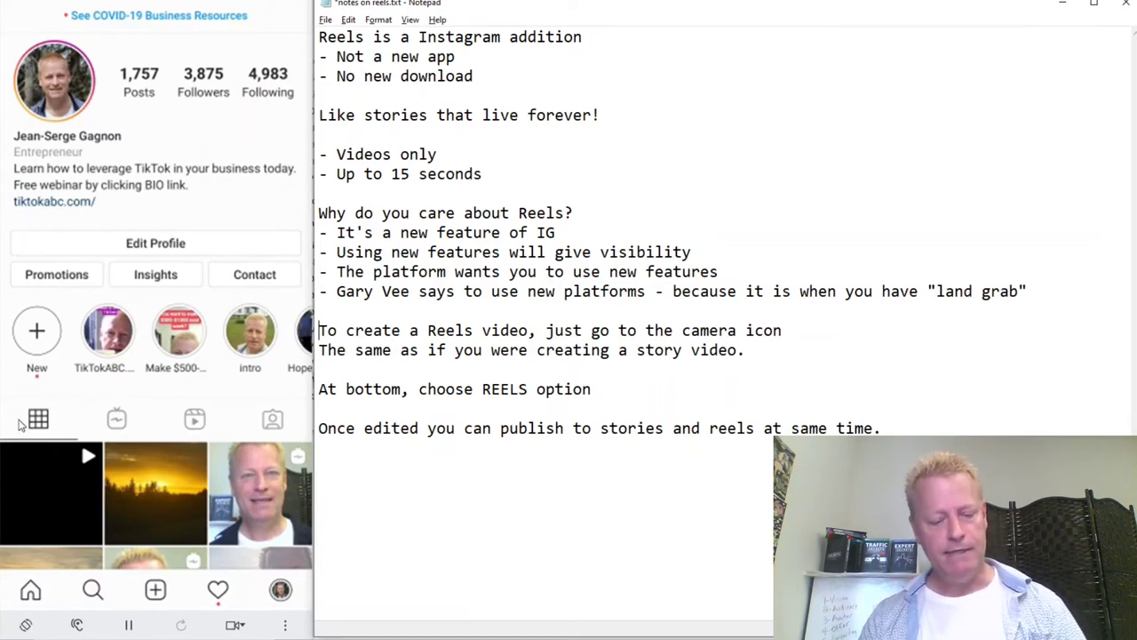
pyautogui.scroll(-5, 19, 424)
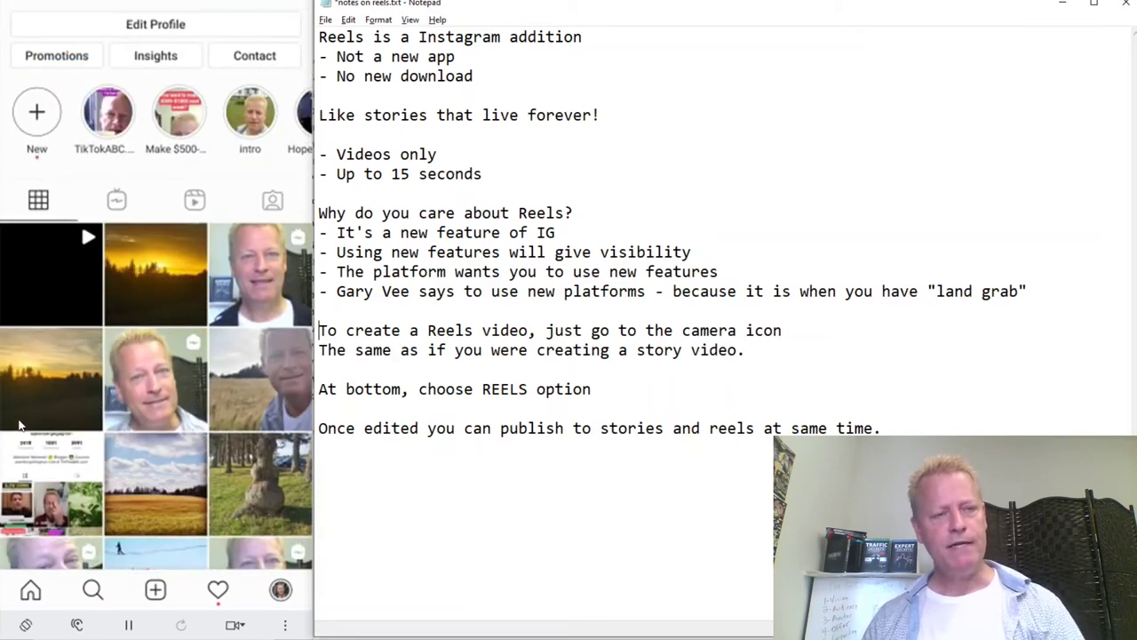
pyautogui.scroll(-1, 20, 424)
pyautogui.scroll(1, 19, 424)
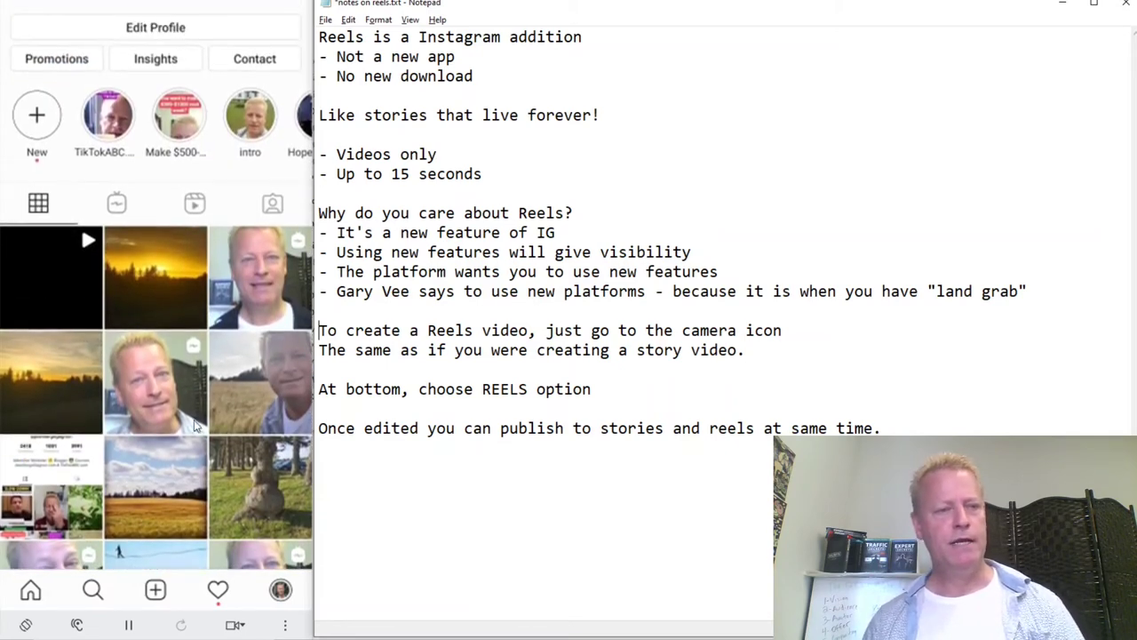
pyautogui.scroll(4, 211, 196)
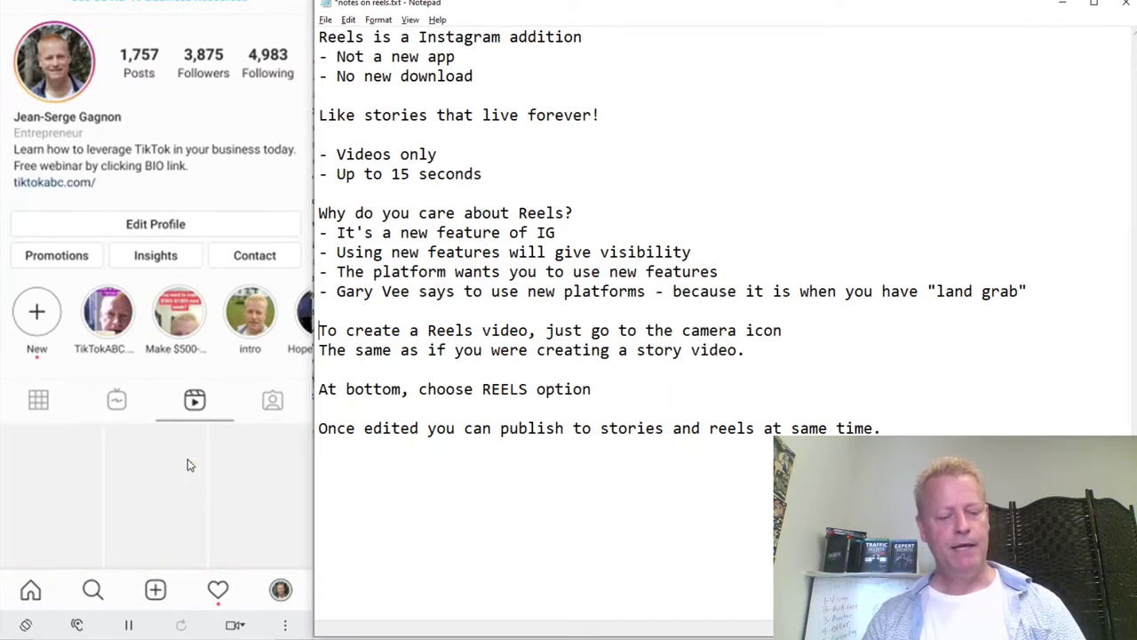
pyautogui.scroll(-1, 187, 458)
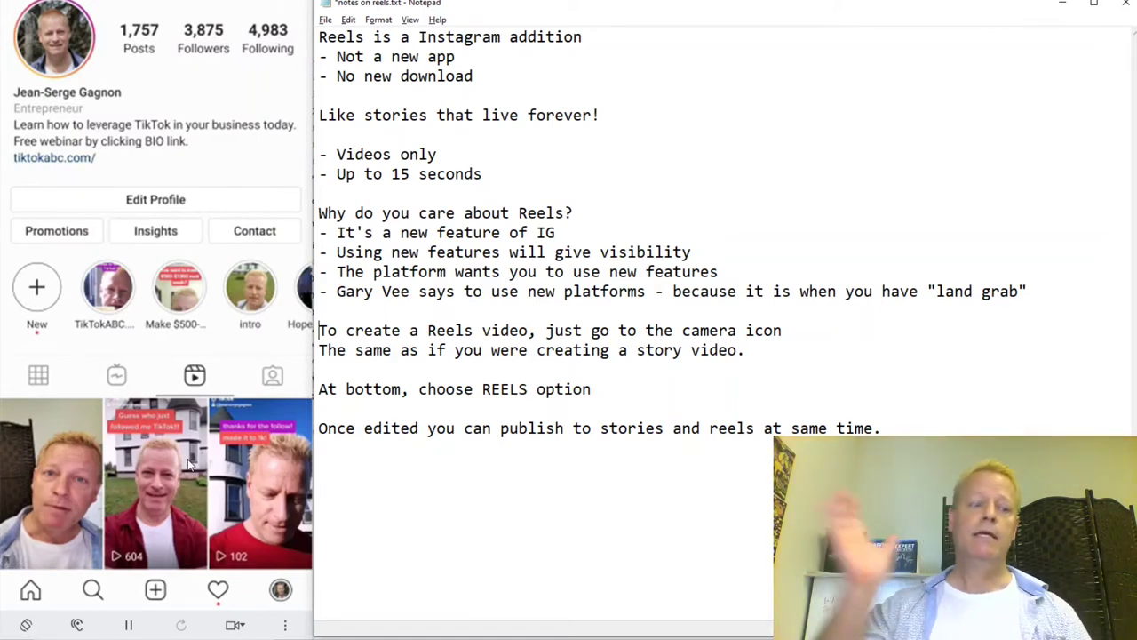
pyautogui.scroll(-3, 188, 463)
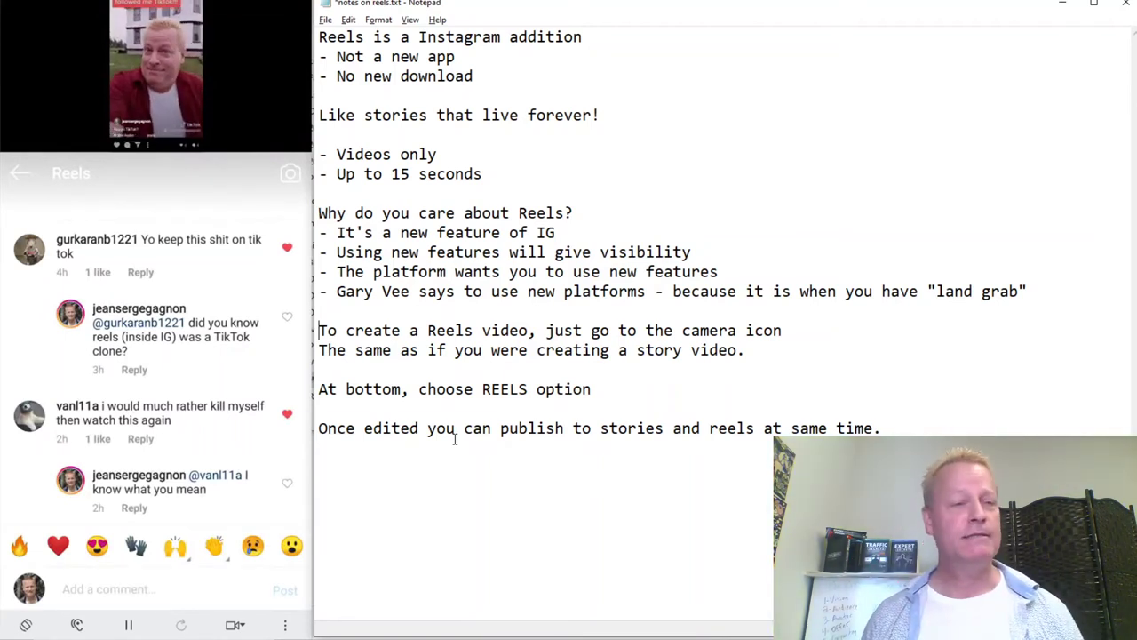
# Leave the Reel's comments and move the phone mirroring window back beside the notes.
pyautogui.click(251, 65)
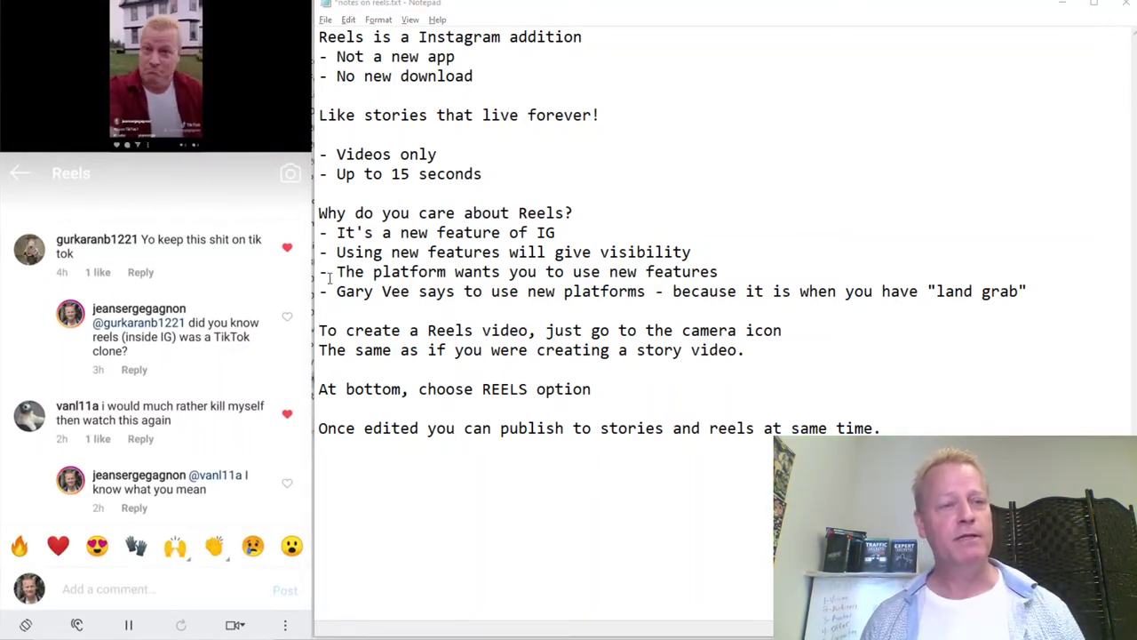
pyautogui.rightClick(262, 228)
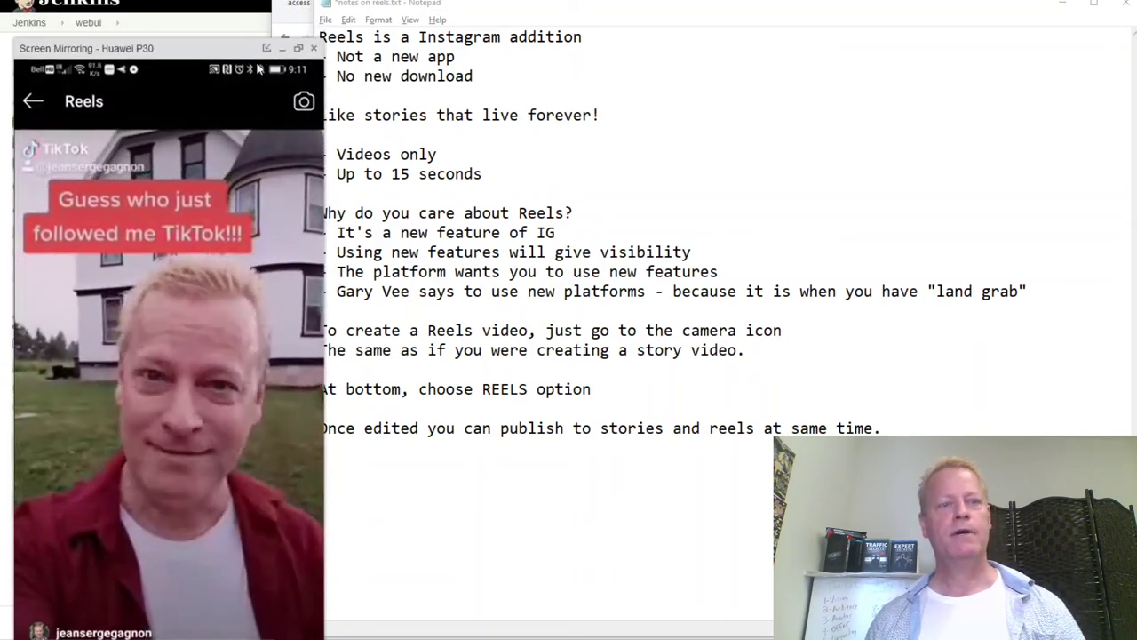
pyautogui.moveTo(243, 42); pyautogui.dragTo(215, 0)
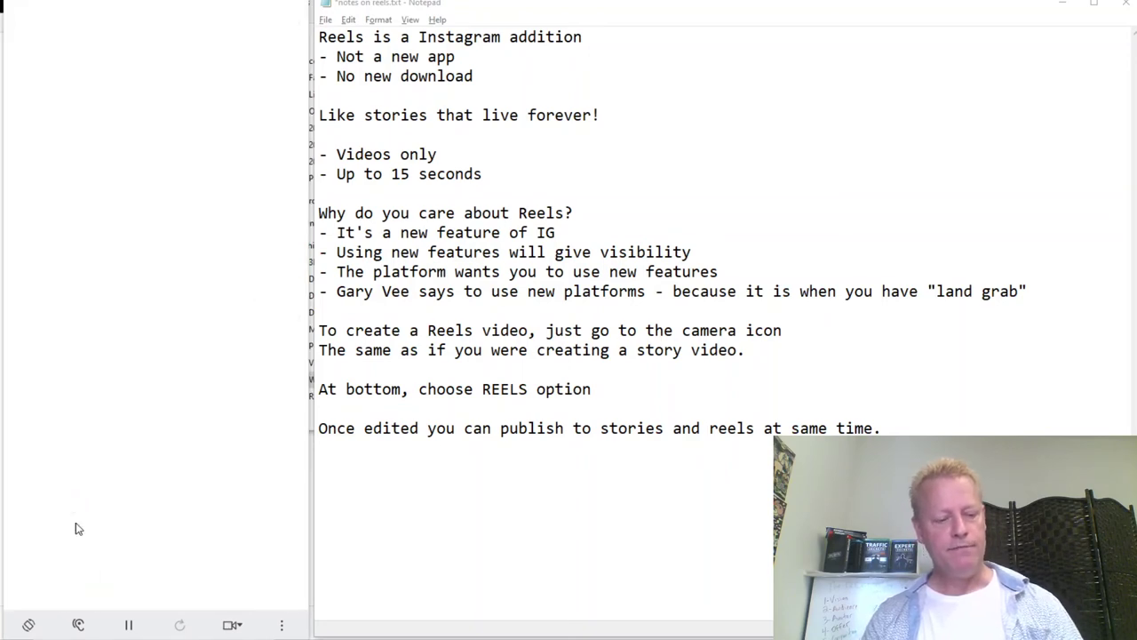
# Open the Liar Liar (1997) Reel, follow its creator, and like the video.
pyautogui.click(76, 524)
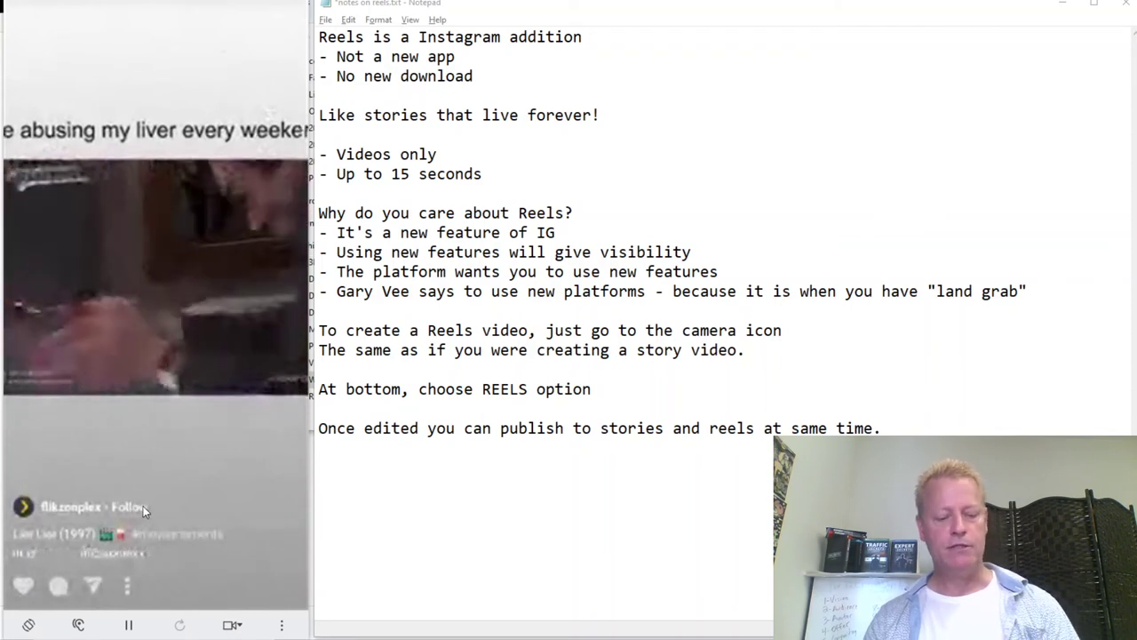
pyautogui.click(143, 506)
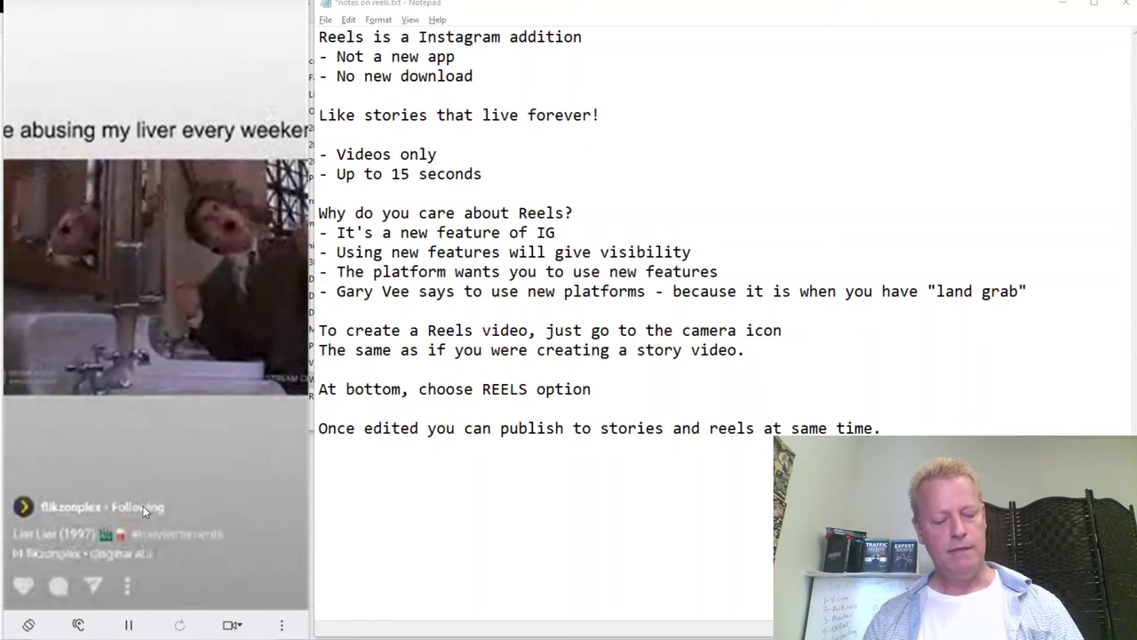
pyautogui.doubleClick(143, 506)
# Go through the following Reels one after another and like each of them, ending with the "HOF BADGE ACTIVATED" basketball video.
pyautogui.scroll(-1, 144, 506)
pyautogui.doubleClick(143, 505)
pyautogui.scroll(-1, 143, 505)
pyautogui.doubleClick(143, 509)
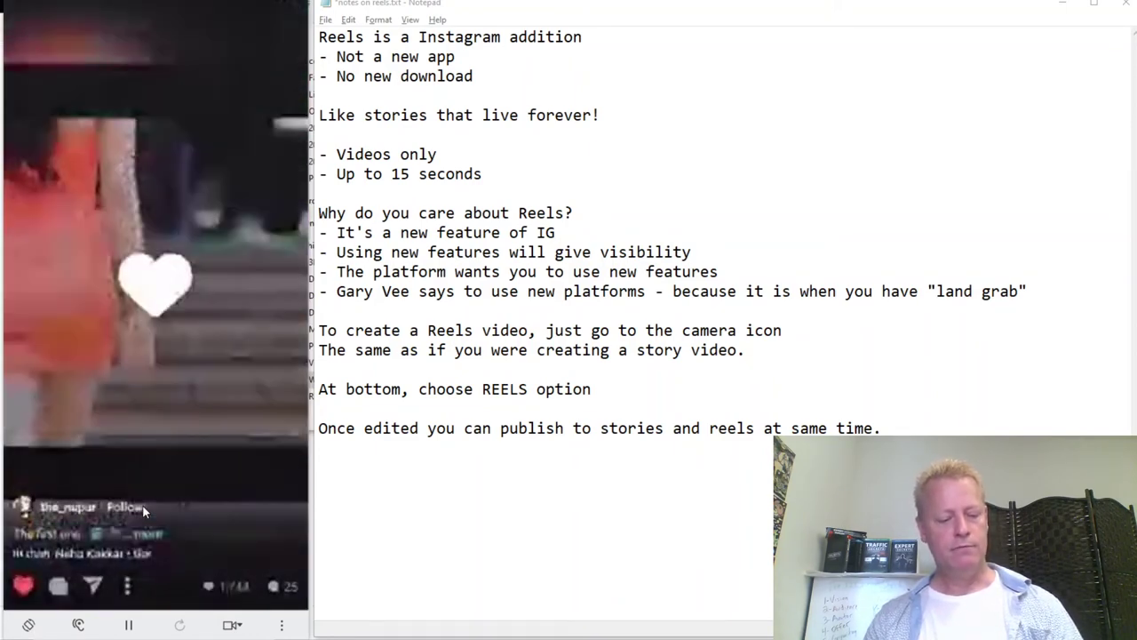
pyautogui.scroll(-1, 144, 509)
pyautogui.doubleClick(143, 509)
pyautogui.scroll(-1, 143, 509)
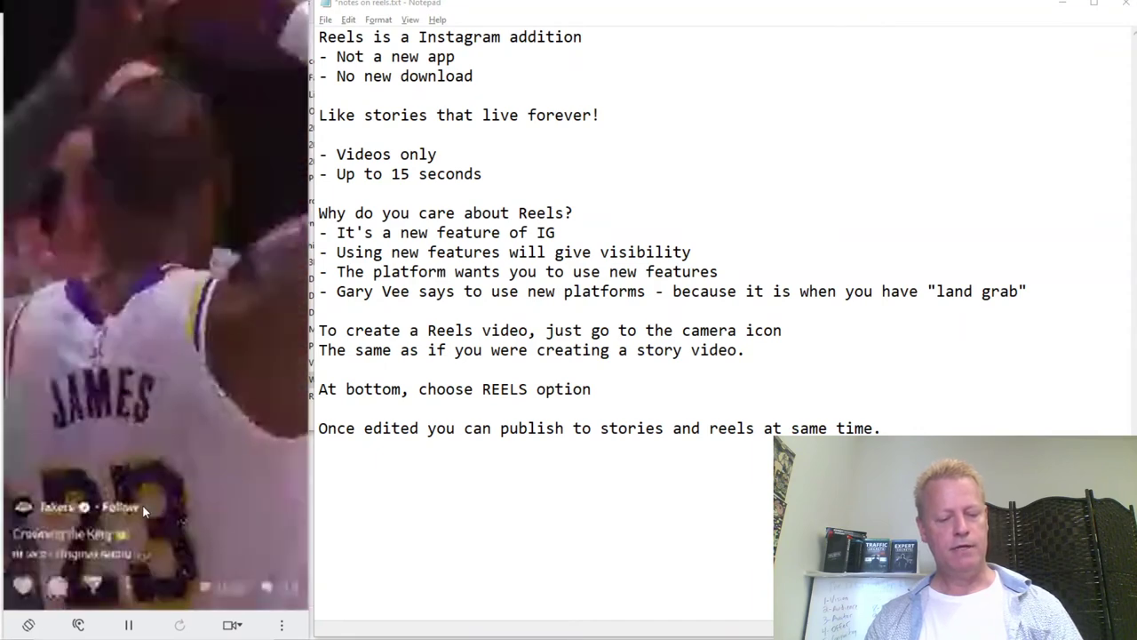
pyautogui.doubleClick(143, 506)
pyautogui.scroll(-1, 143, 507)
pyautogui.doubleClick(143, 508)
pyautogui.scroll(-1, 143, 508)
pyautogui.doubleClick(143, 508)
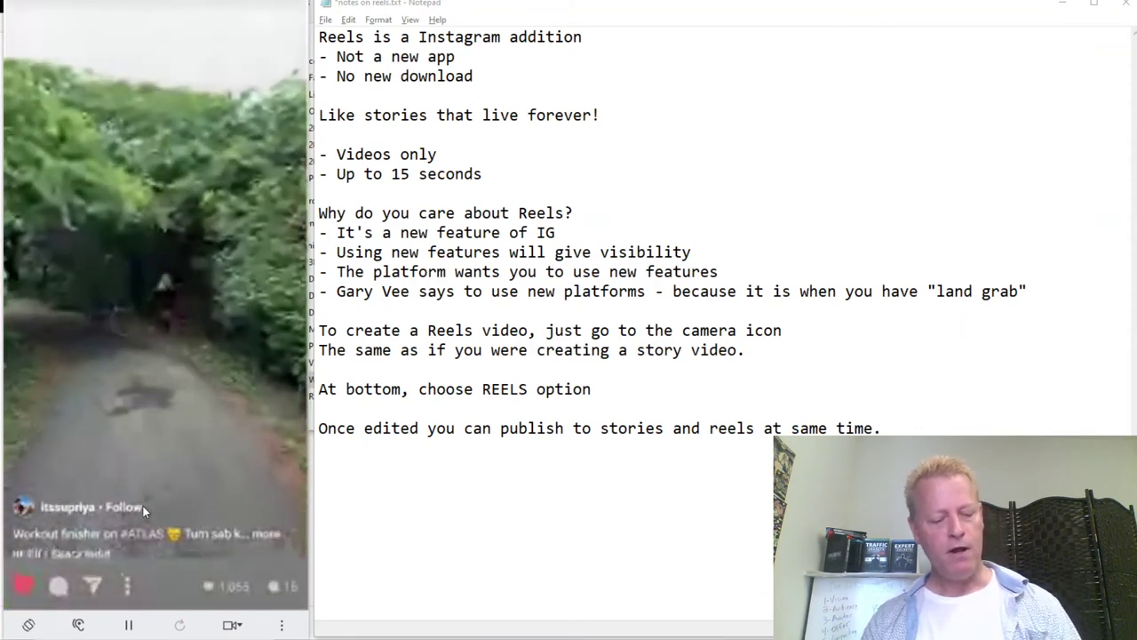
pyautogui.scroll(-1, 143, 506)
pyautogui.doubleClick(142, 507)
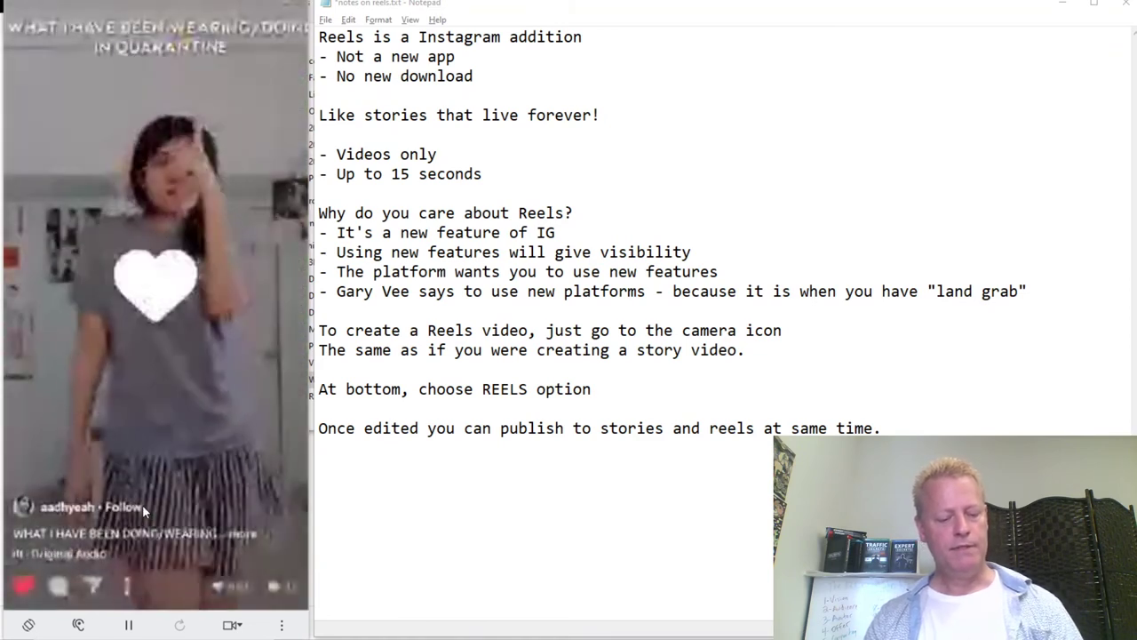
pyautogui.scroll(-1, 143, 508)
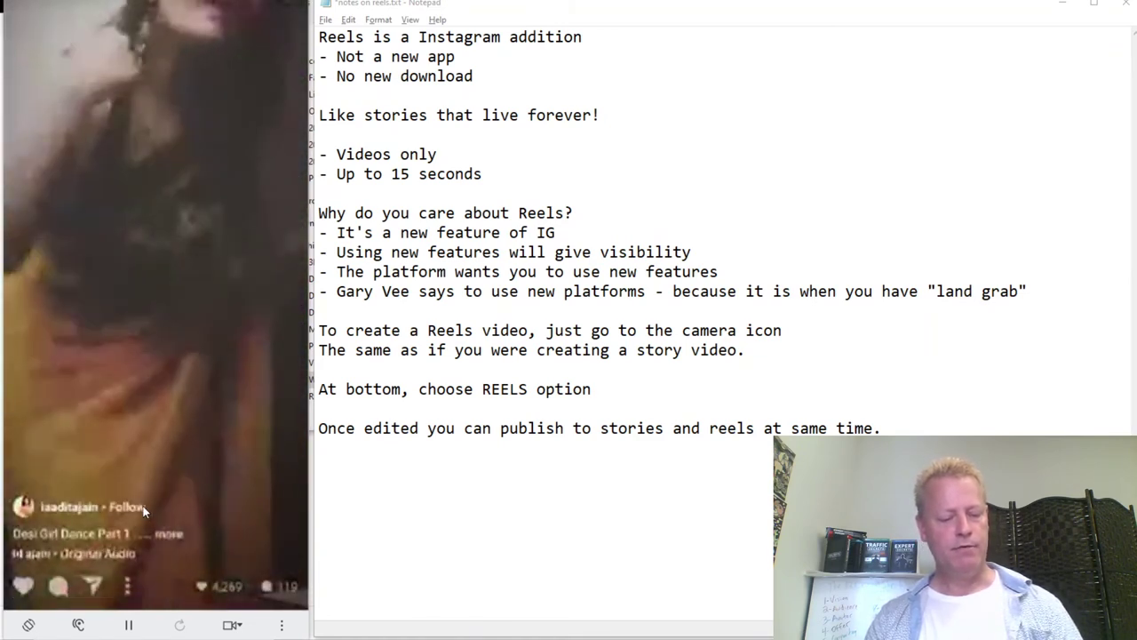
pyautogui.doubleClick(143, 510)
pyautogui.scroll(-1, 143, 510)
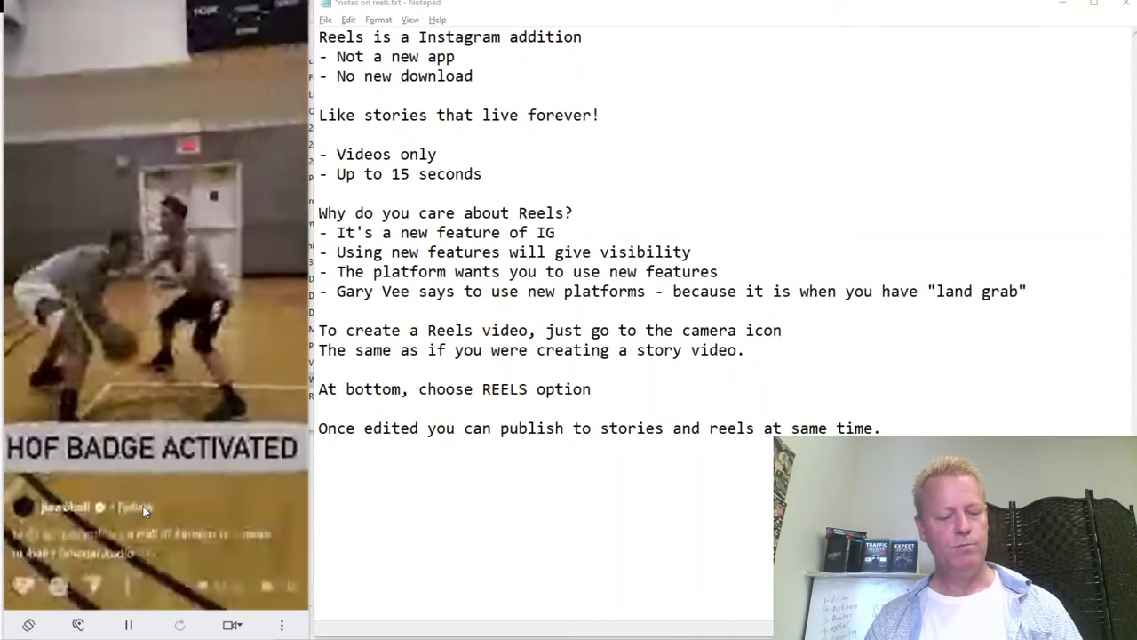
pyautogui.doubleClick(143, 510)
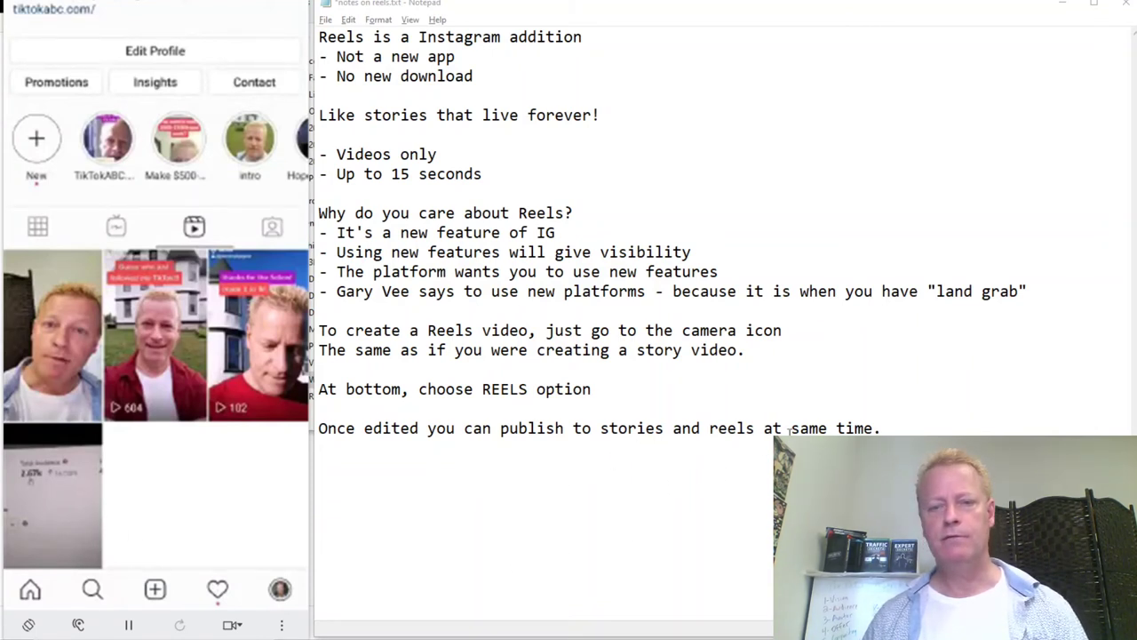
# Add a "Navigation" heading at the end of the notes, followed by the line "Find Reels videos in the discover section (little magnifying glass)".
pyautogui.click(893, 425)
pyautogui.write('Navigation ')
pyautogui.write('Find ')
pyautogui.write('Re')
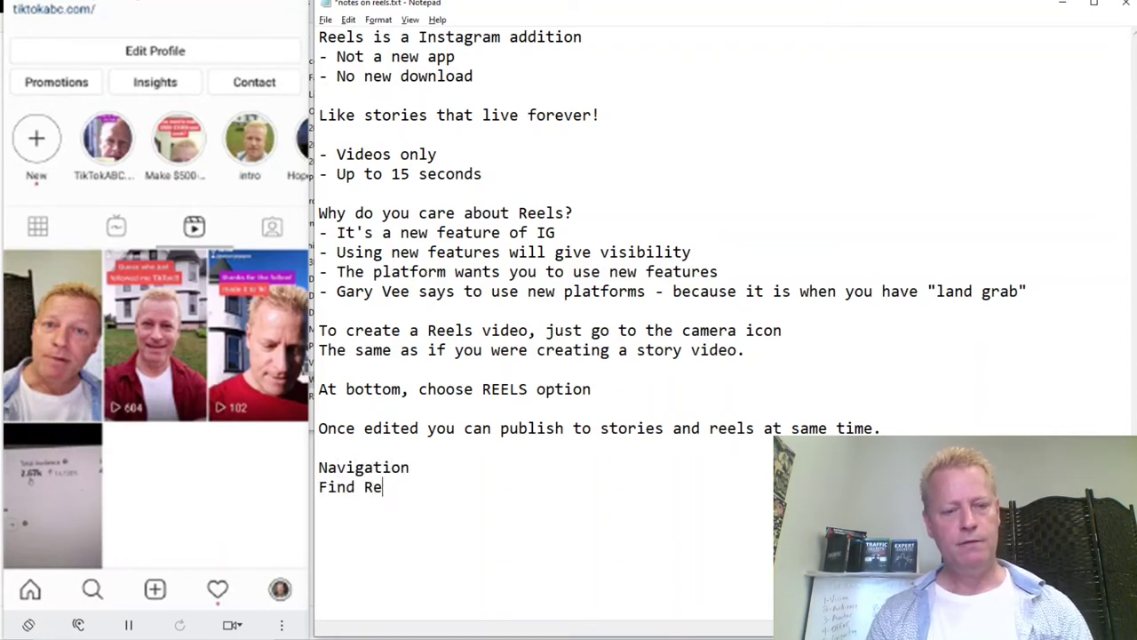
pyautogui.write('els videos')
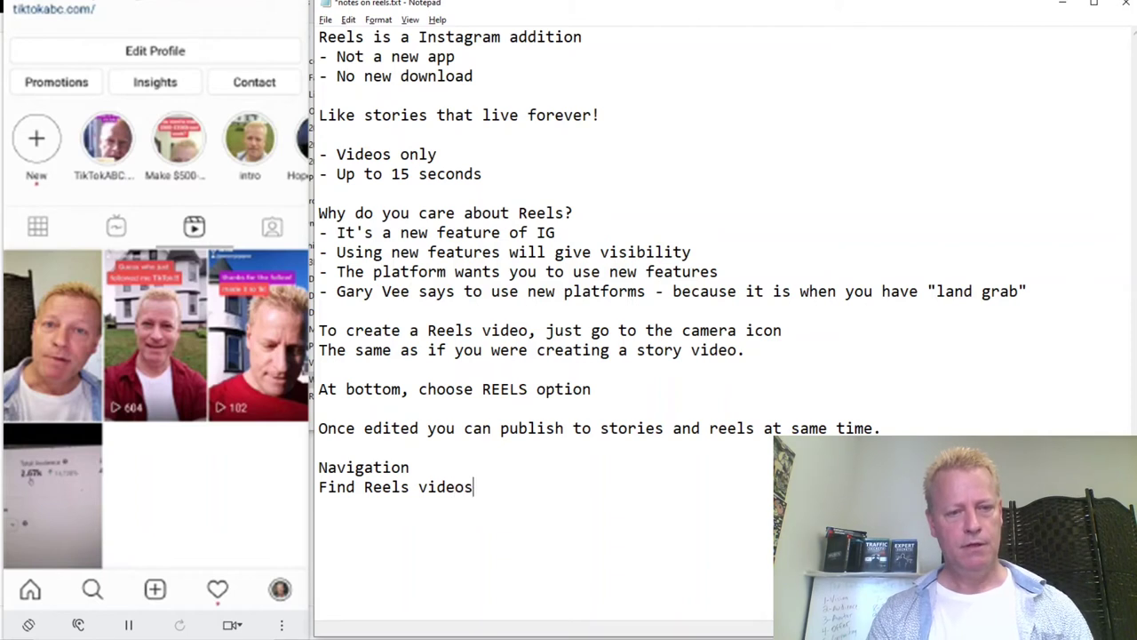
pyautogui.write(' in the discover section (little')
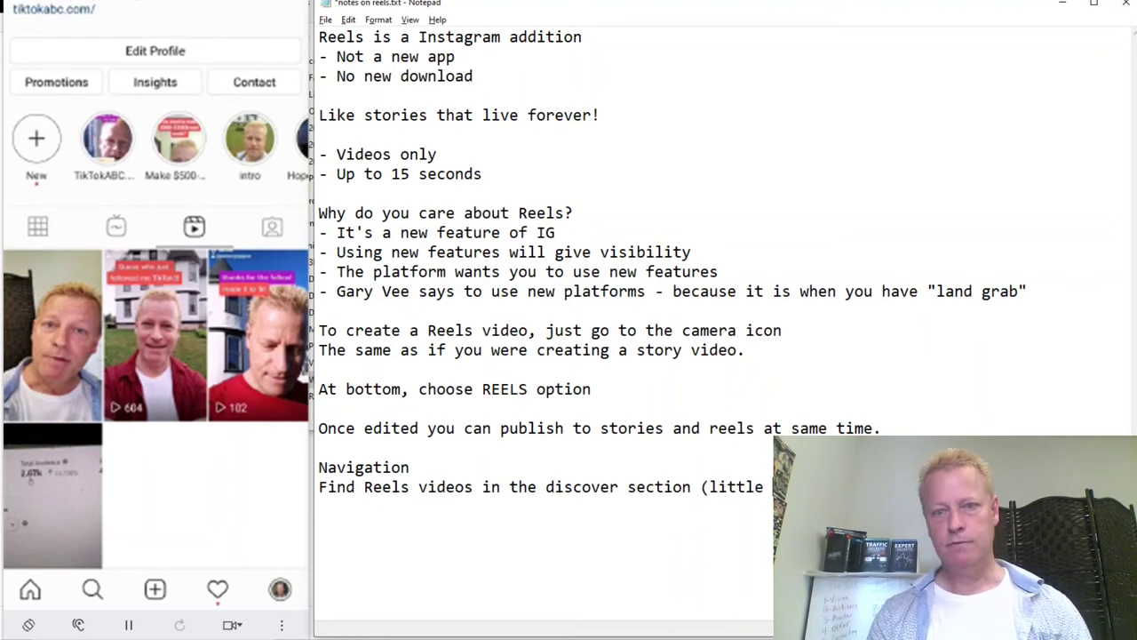
pyautogui.press('Return')
pyautogui.write('magn')
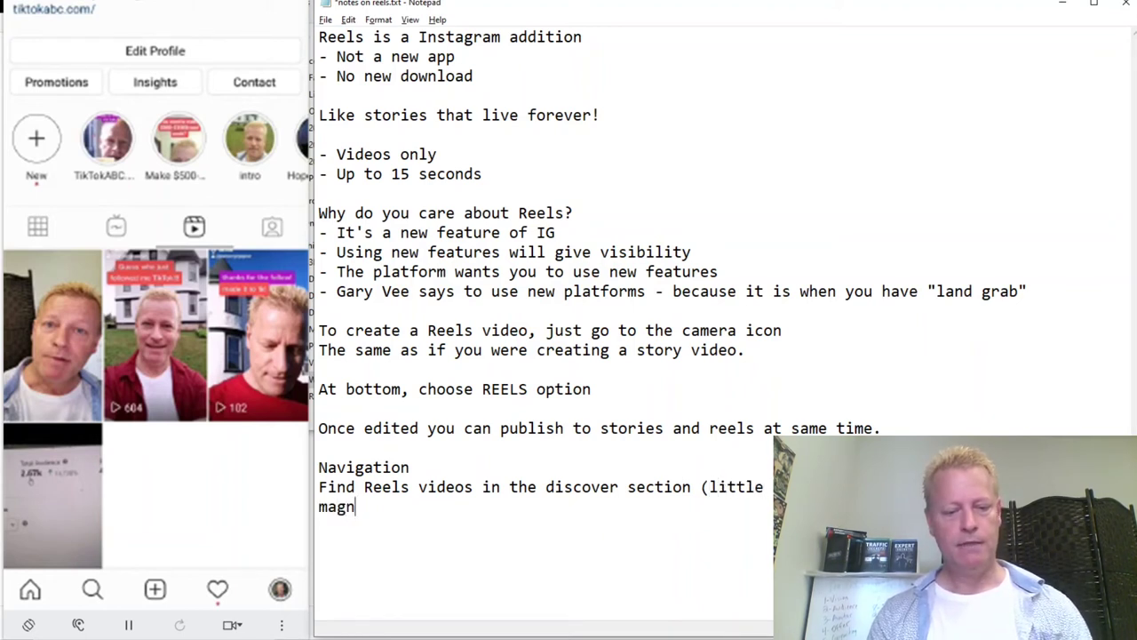
pyautogui.write('ifying glas')
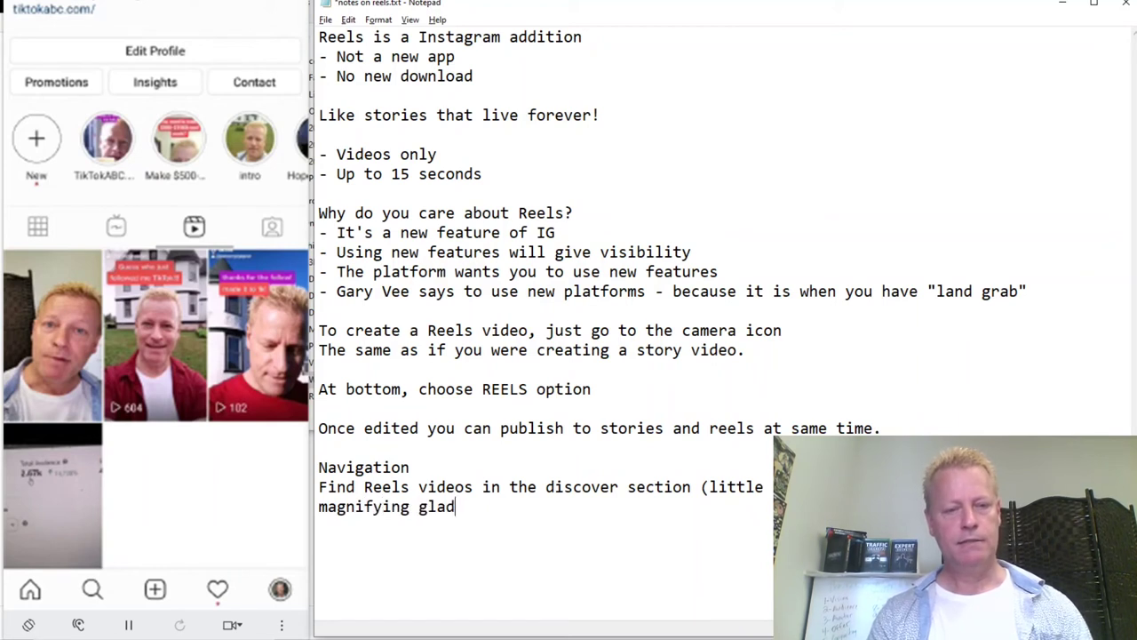
# Put a dash before the "Find Reels videos" line and add the bullet "- You'll see the Reels icon on top of video".
pyautogui.write('You- ')
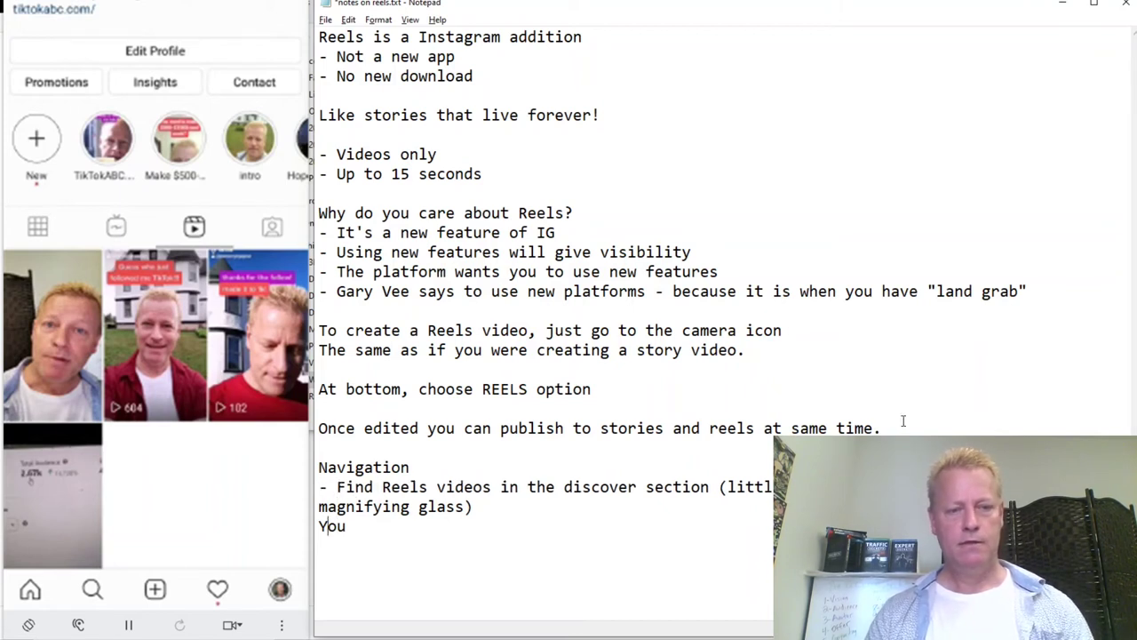
pyautogui.write('- ')
pyautogui.write("'")
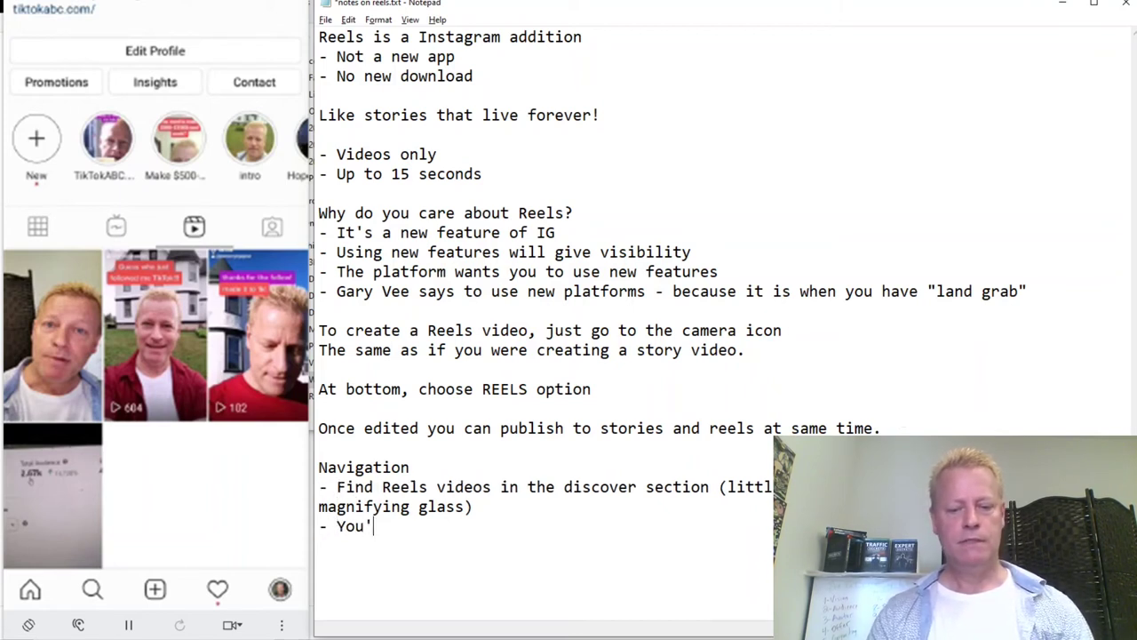
pyautogui.write('ll see the R')
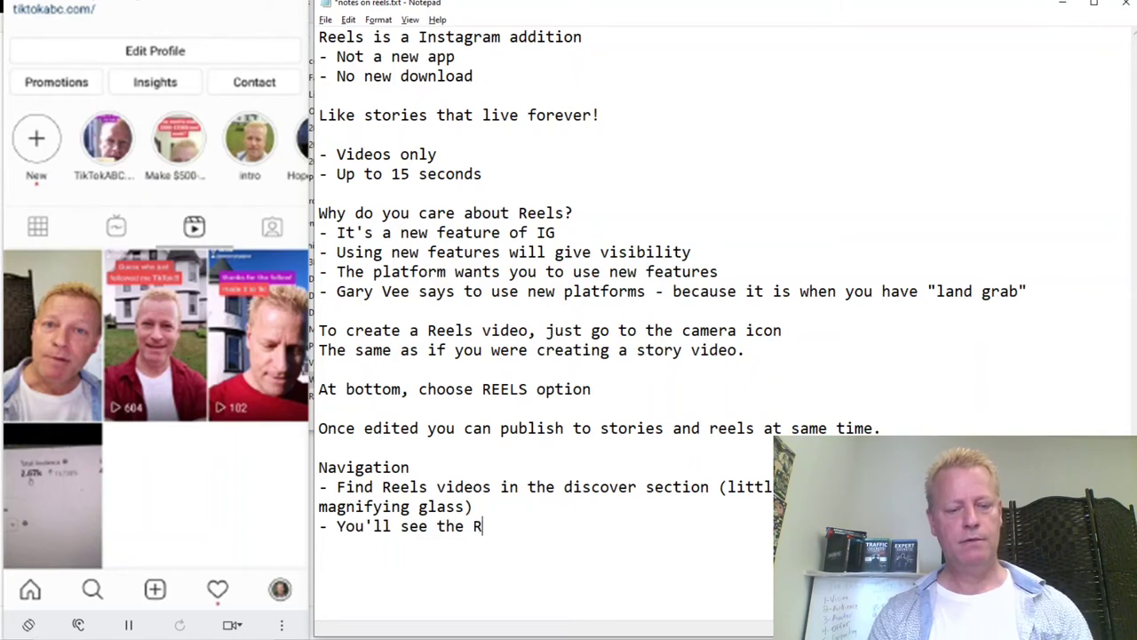
pyautogui.write('eels icon o')
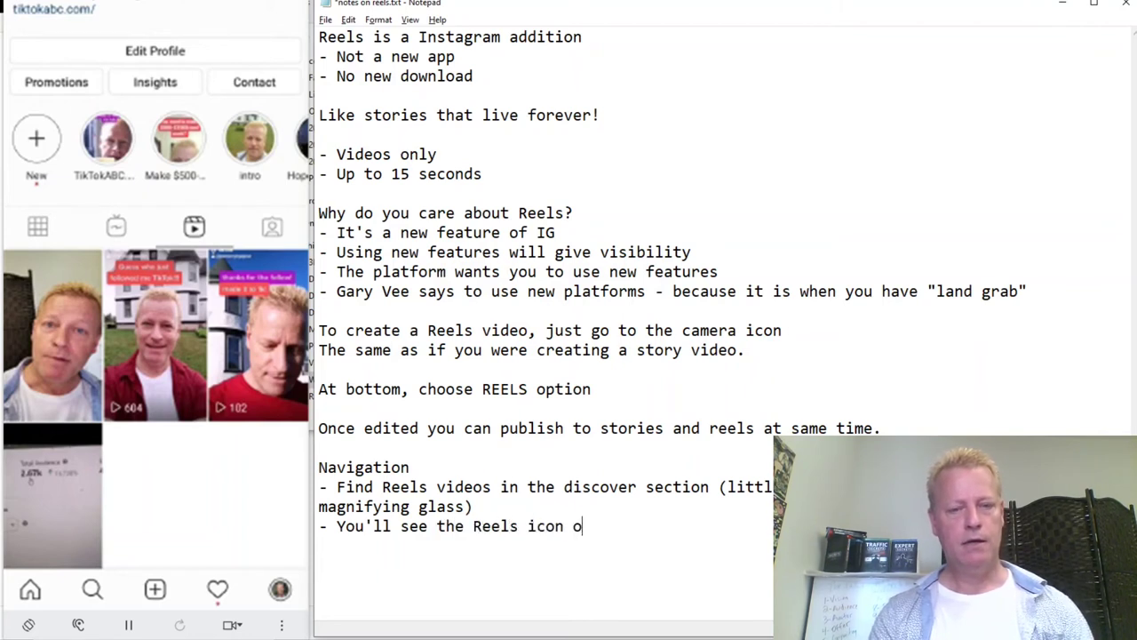
pyautogui.write('n top of video')
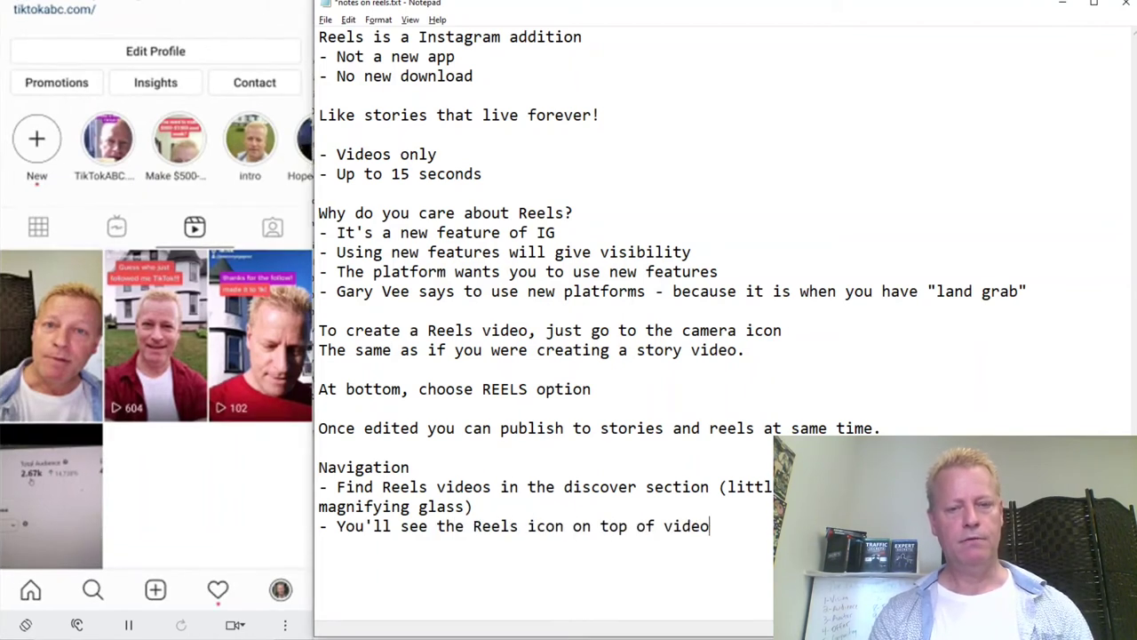
# Add the bullet "- Once watching one video, you can swipe up or down to go to next or previous video".
pyautogui.write(' - Once watch')
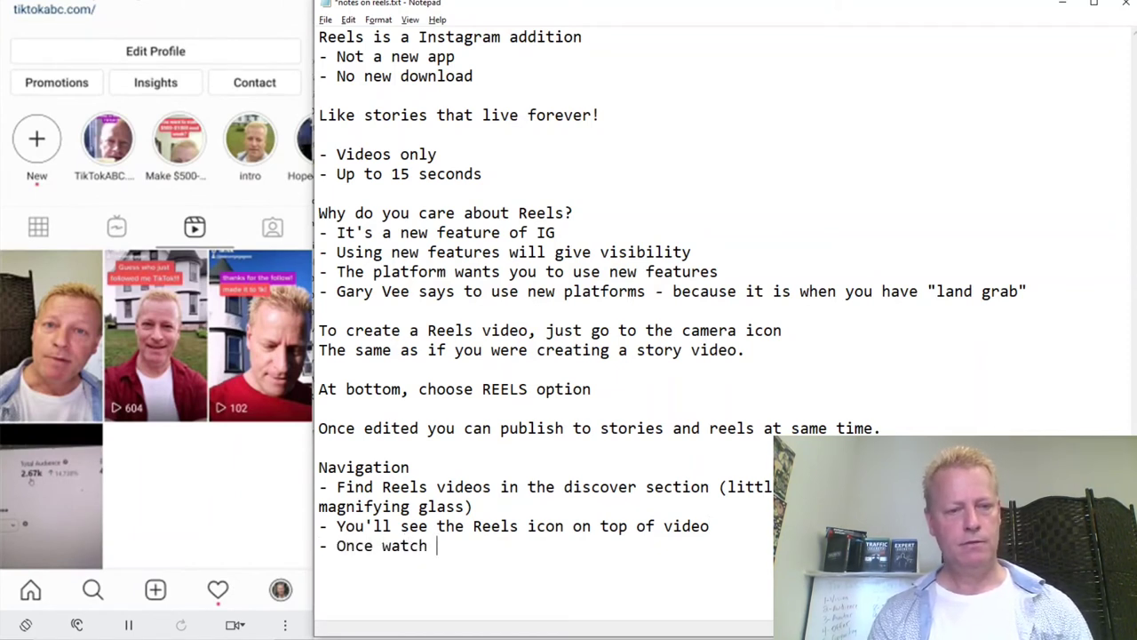
pyautogui.press('BackSpace')
pyautogui.write('ing one video, you c')
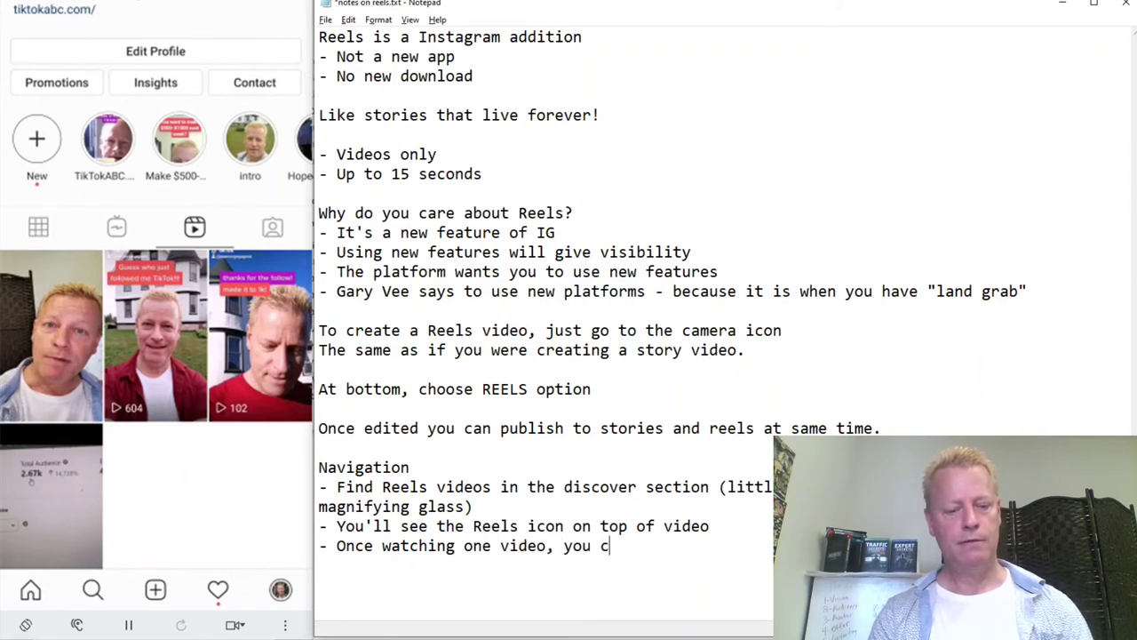
pyautogui.write('an swu')
pyautogui.press('BackSpace')
pyautogui.write('ipse')
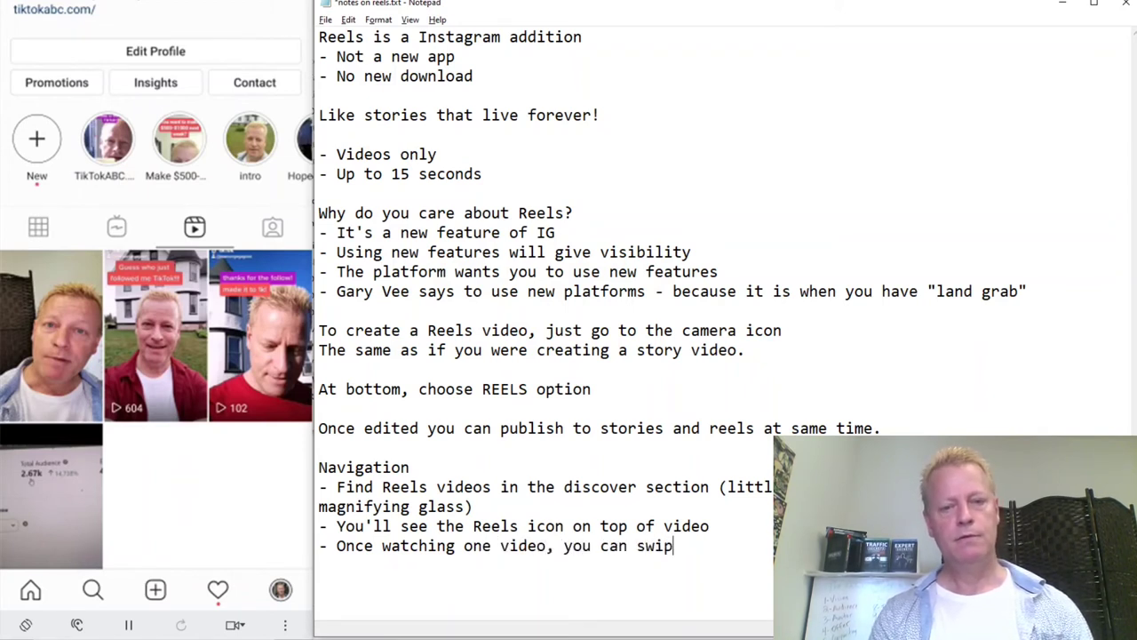
pyautogui.press('BackSpace')
pyautogui.press('BackSpace')
pyautogui.write('p')
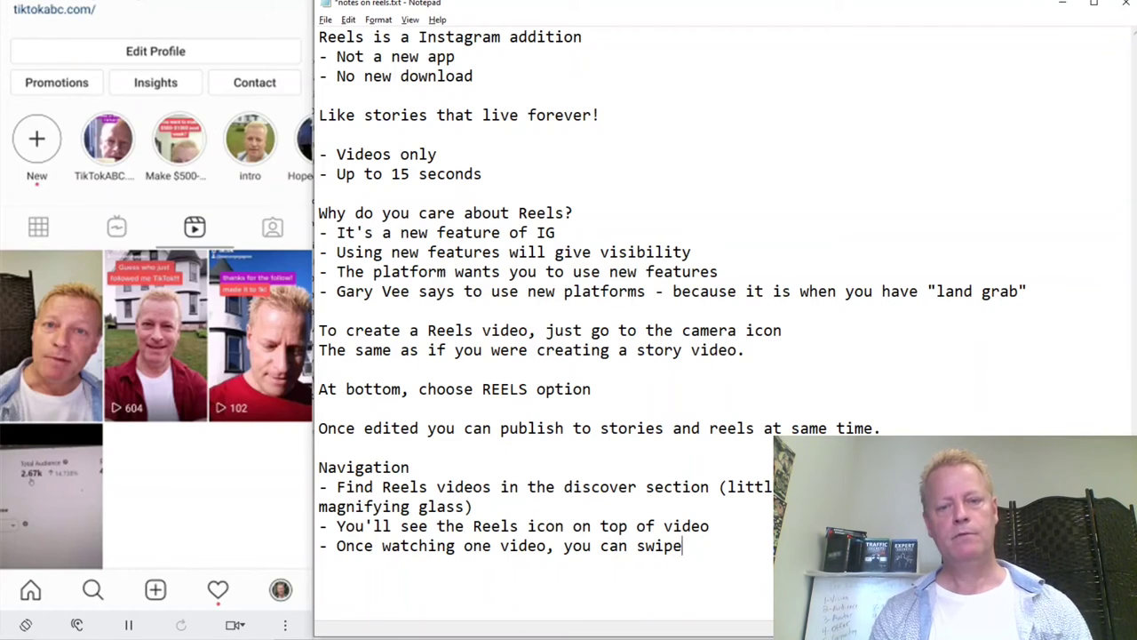
pyautogui.write('up o')
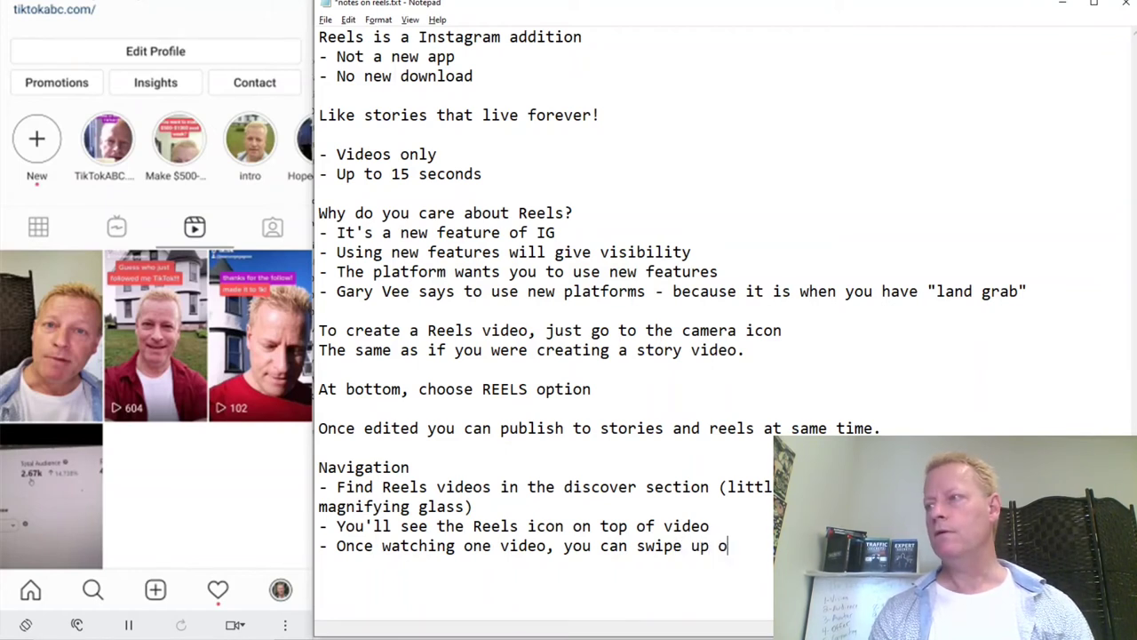
pyautogui.write('r doen')
pyautogui.press('BackSpace')
pyautogui.press('BackSpace')
pyautogui.write('wn to go to ')
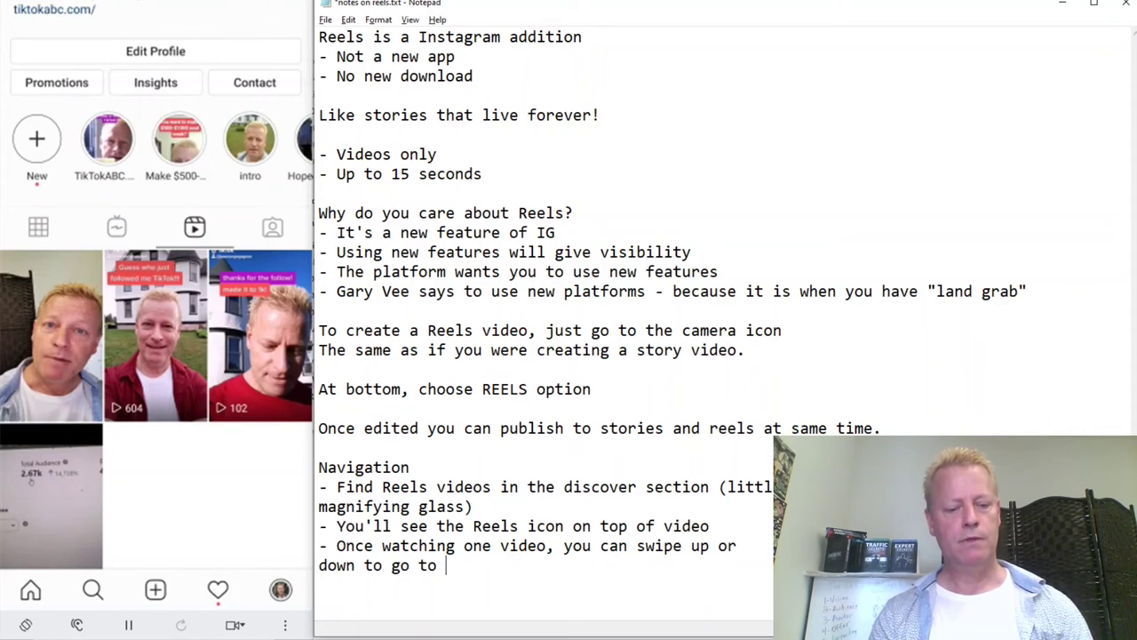
pyautogui.write('next or previous video')
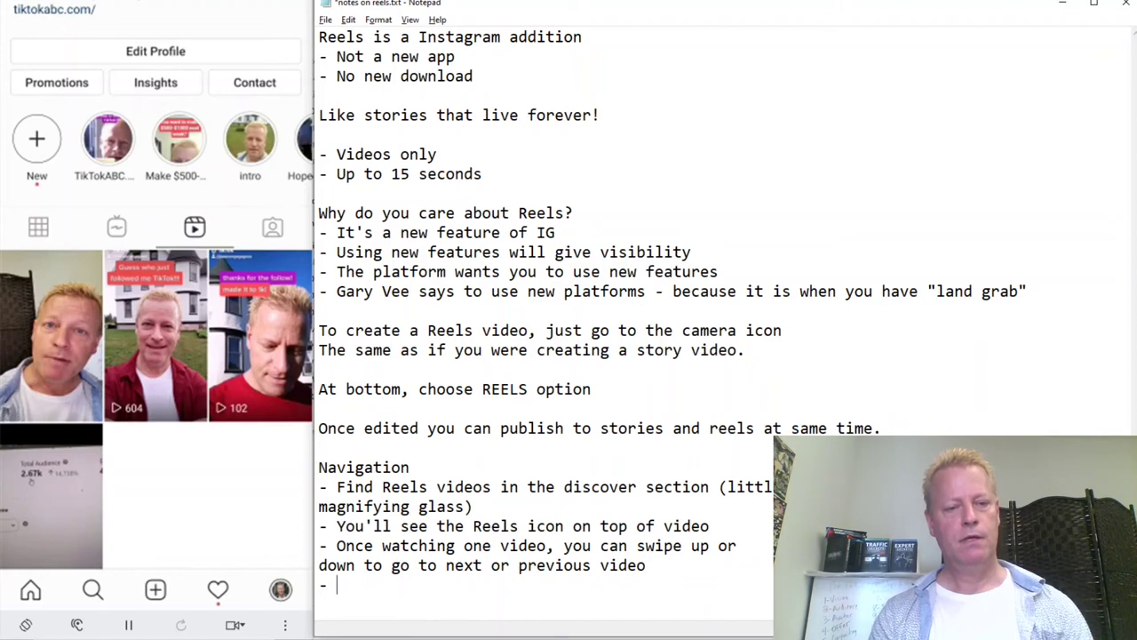
# Add the bullet "- On each one, you can follow, like and comment as well as visit their profile".
pyautogui.write('On each one')
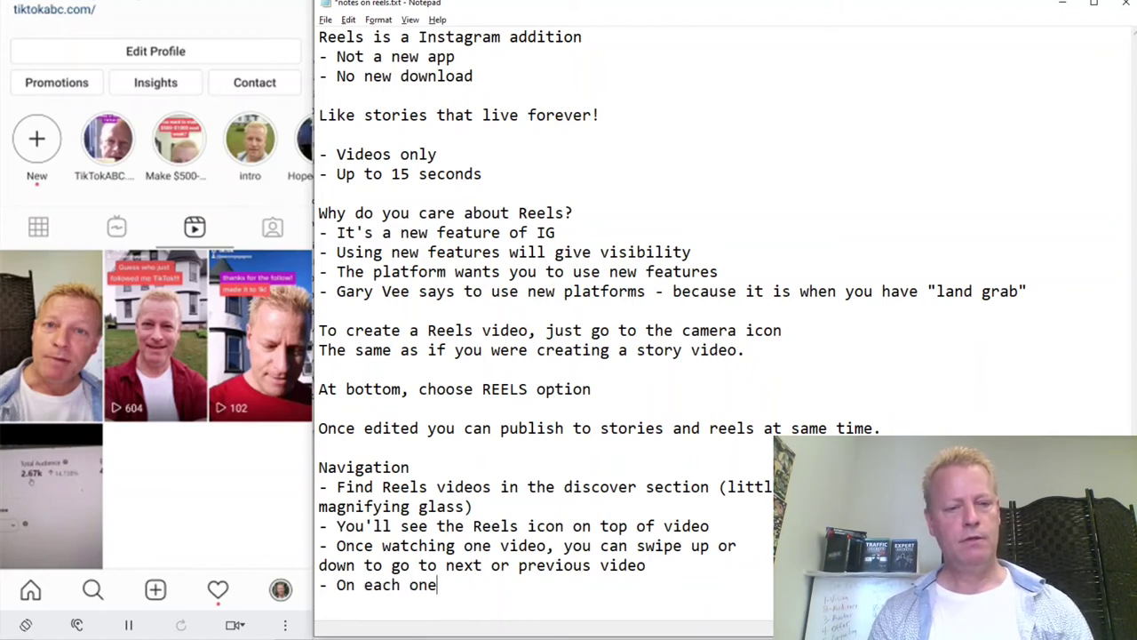
pyautogui.write(', you can fo')
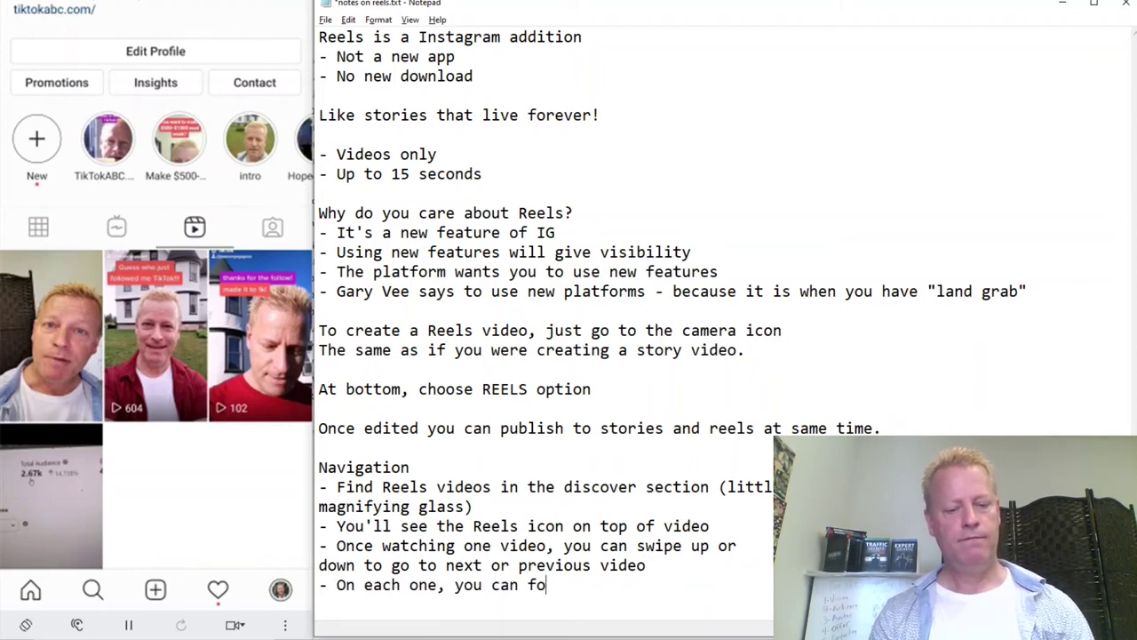
pyautogui.write('llow, like')
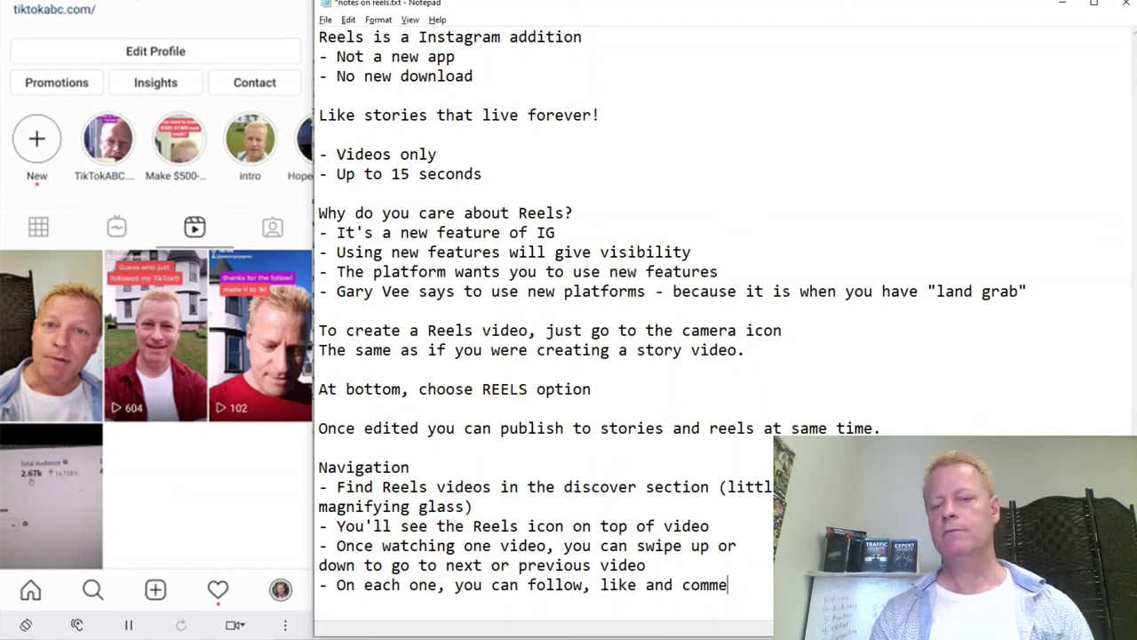
pyautogui.write(' and commannt')
pyautogui.press('Return')
pyautogui.write('as well a')
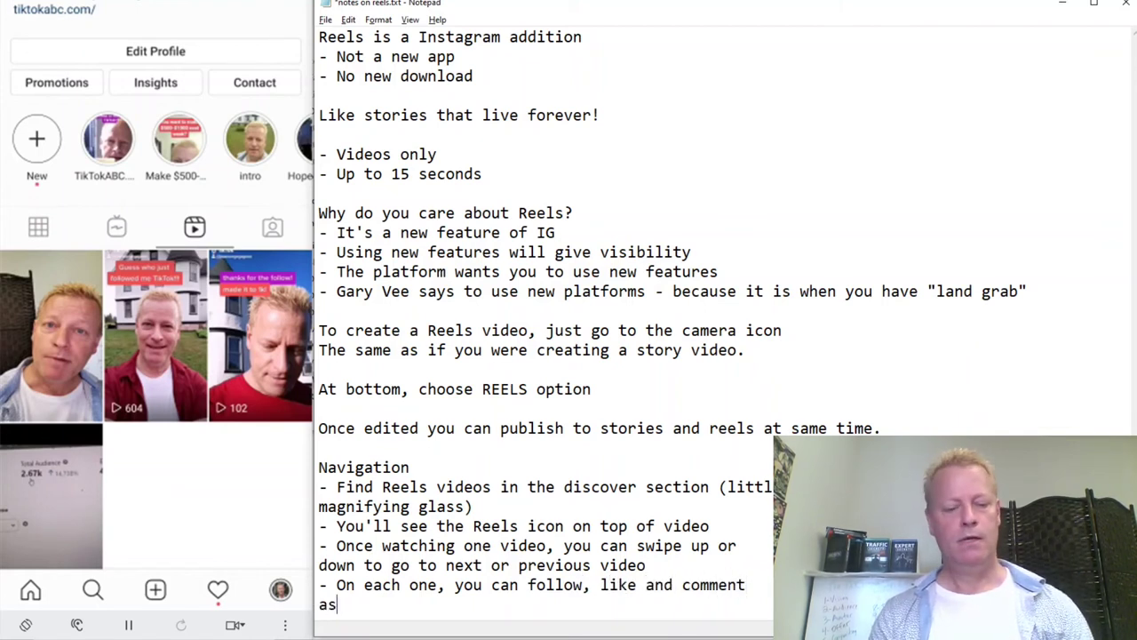
pyautogui.write('s vi')
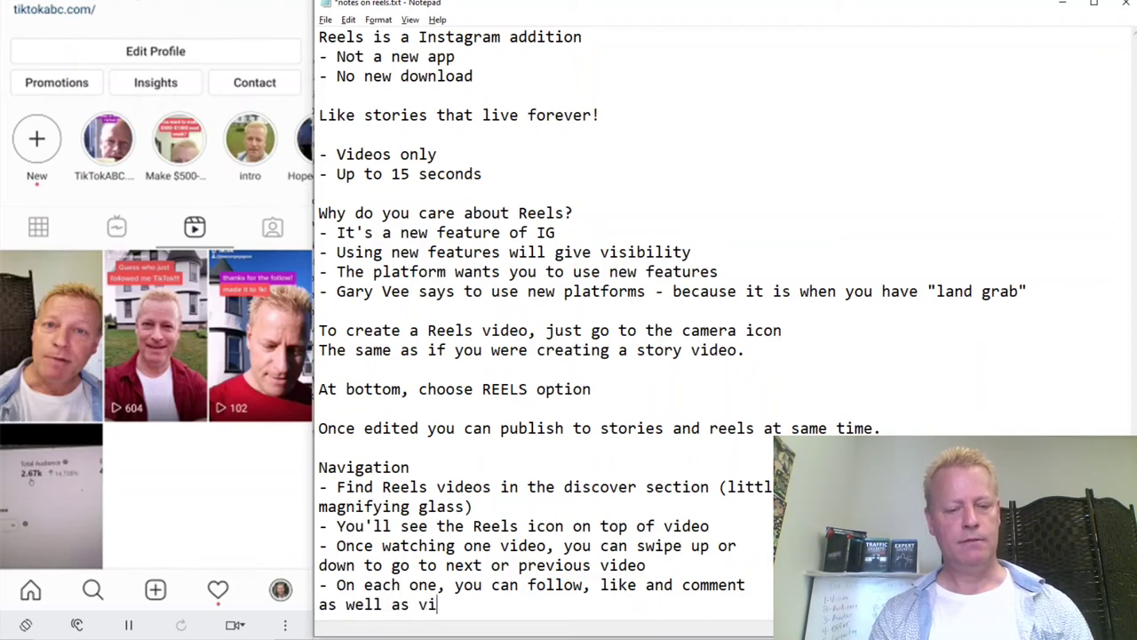
pyautogui.write('sit their prio')
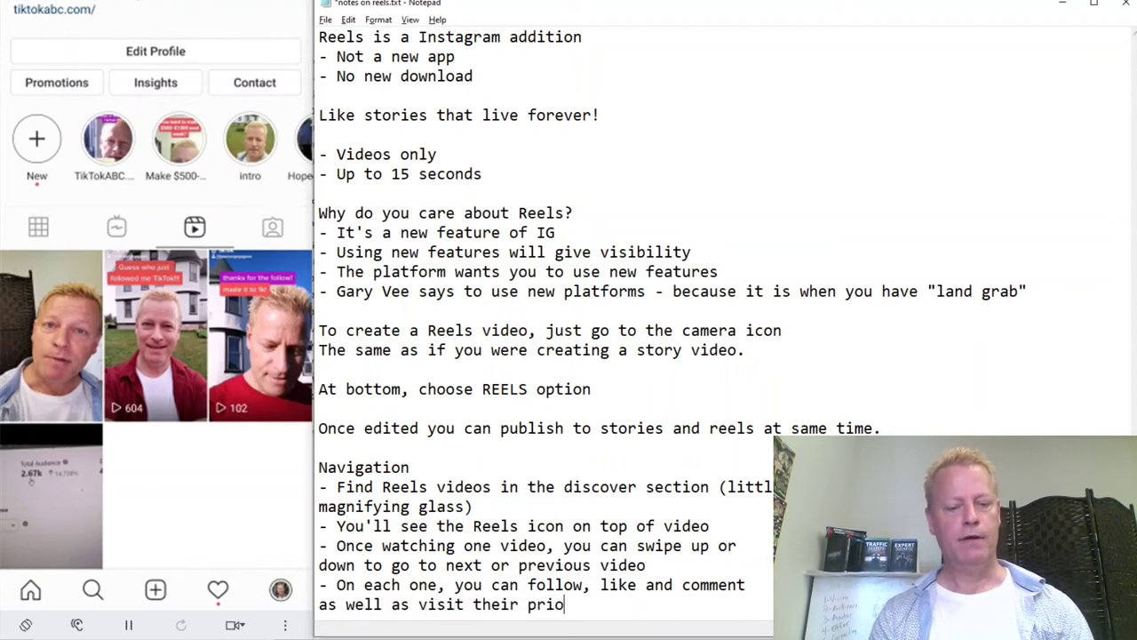
pyautogui.press('BackSpace')
pyautogui.write('fi')
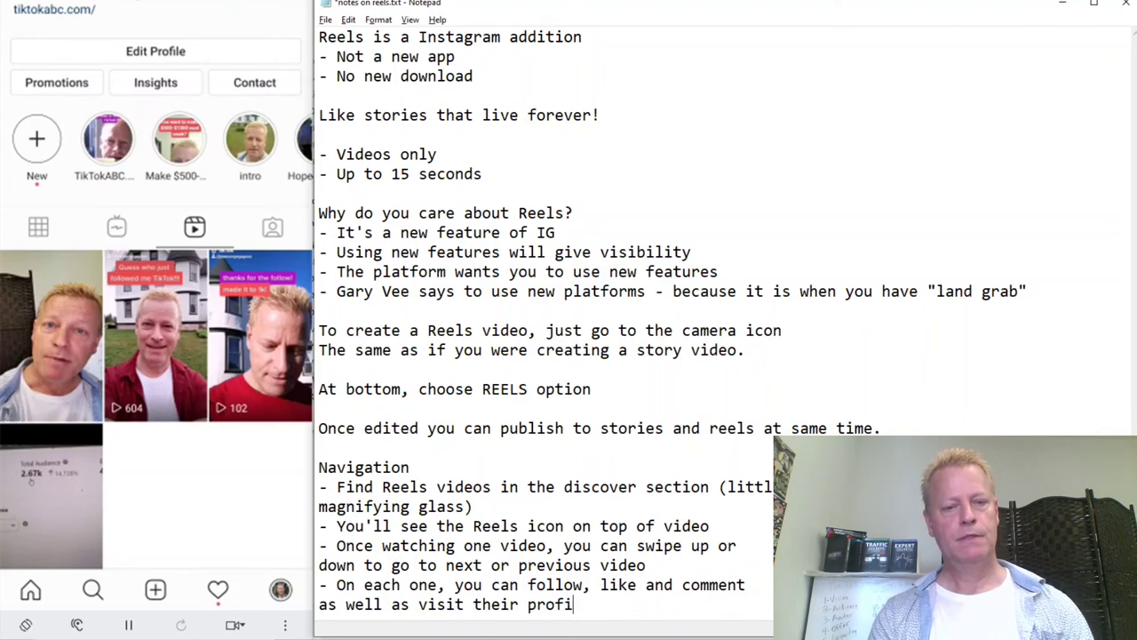
pyautogui.write('le')
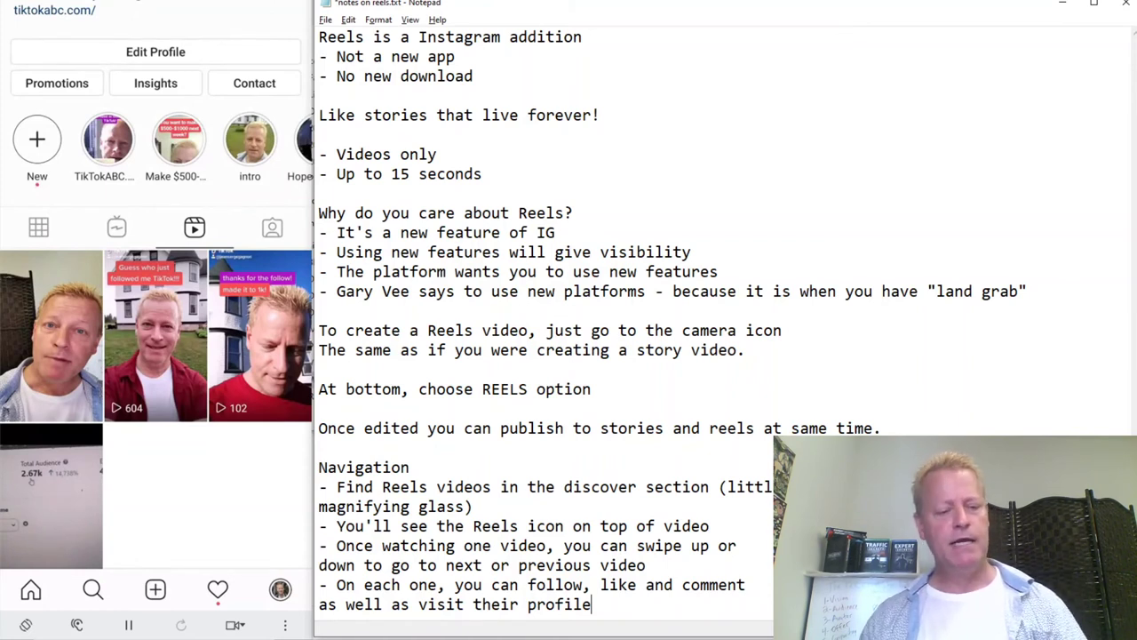
# Browse Instagram's discover section on the mirrored phone and open one of the videos marked Reels.
pyautogui.click(92, 589)
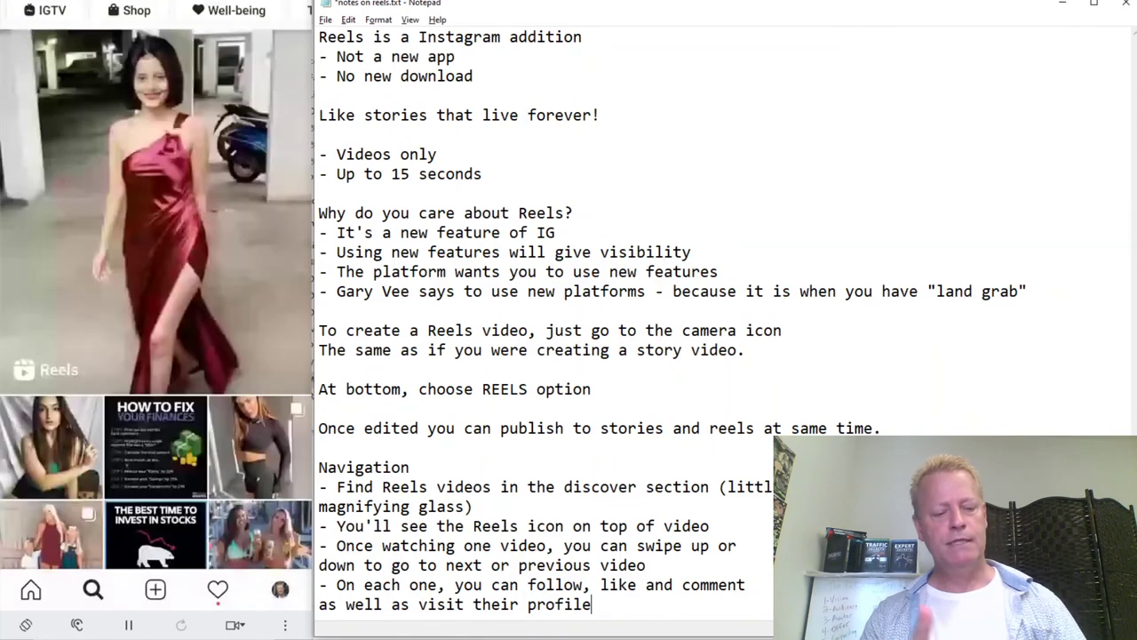
pyautogui.scroll(-10, 156, 284)
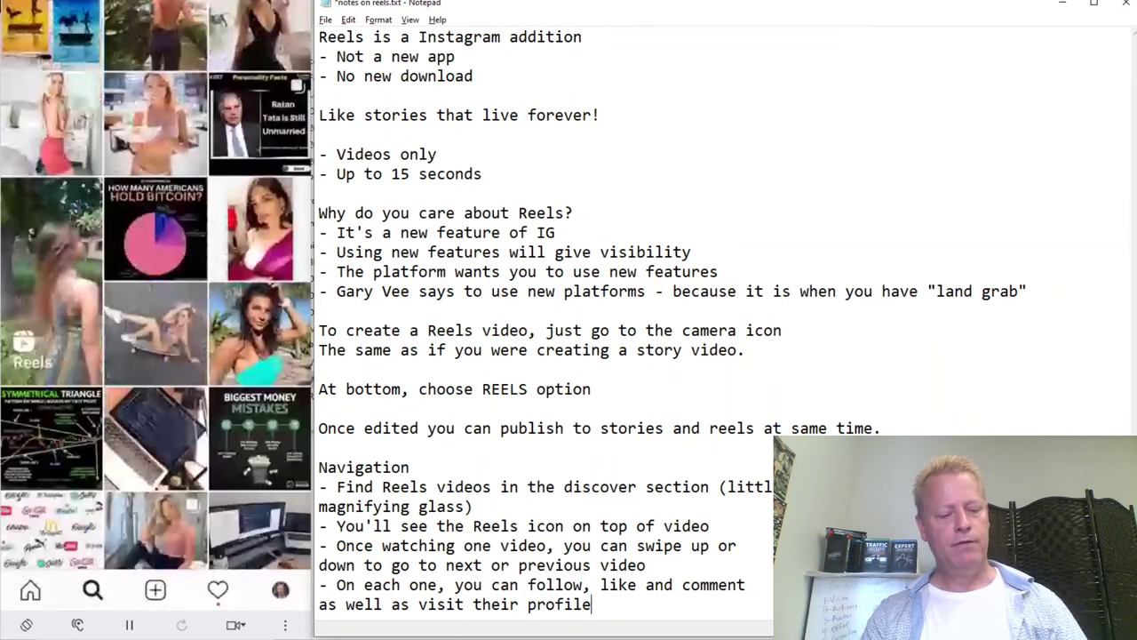
pyautogui.scroll(10, 157, 284)
pyautogui.scroll(-5, 156, 284)
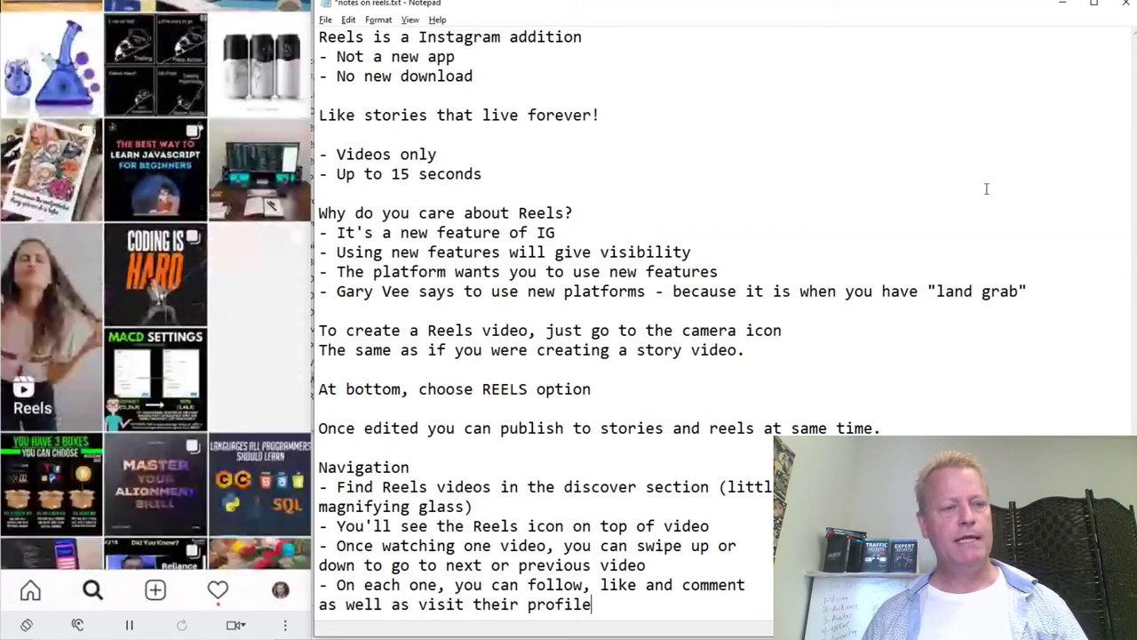
pyautogui.click(16, 384)
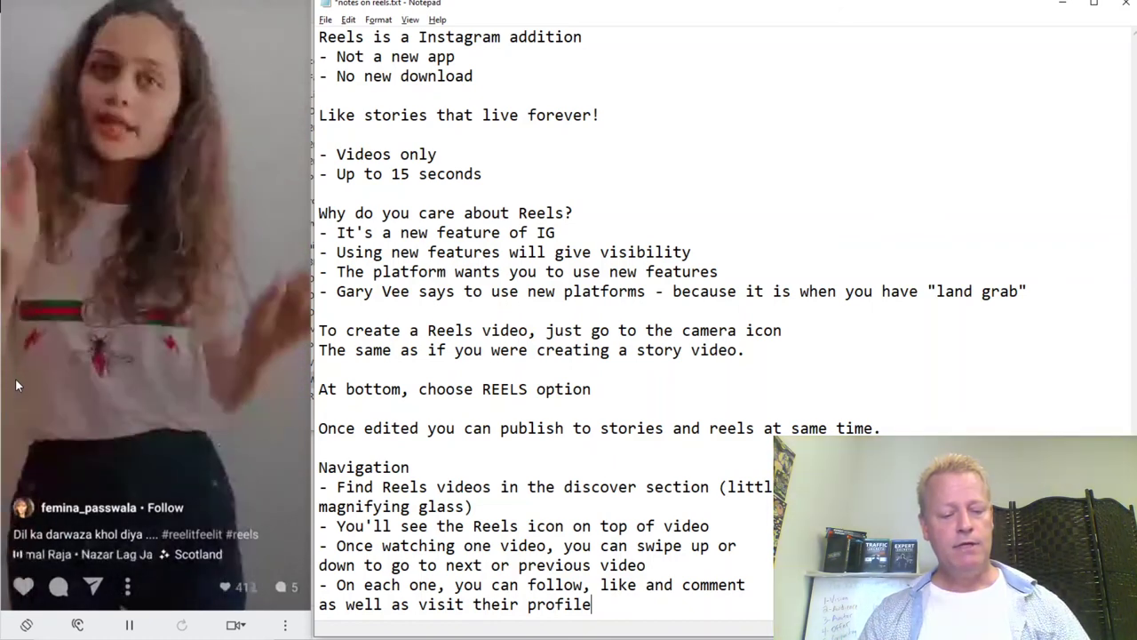
# Like the open Reel and each one that follows, including "THE GYM THAT MJ BUILT", up to the "Btao hum PANI q pite hai??" video.
pyautogui.doubleClick(15, 384)
pyautogui.scroll(-1, 15, 384)
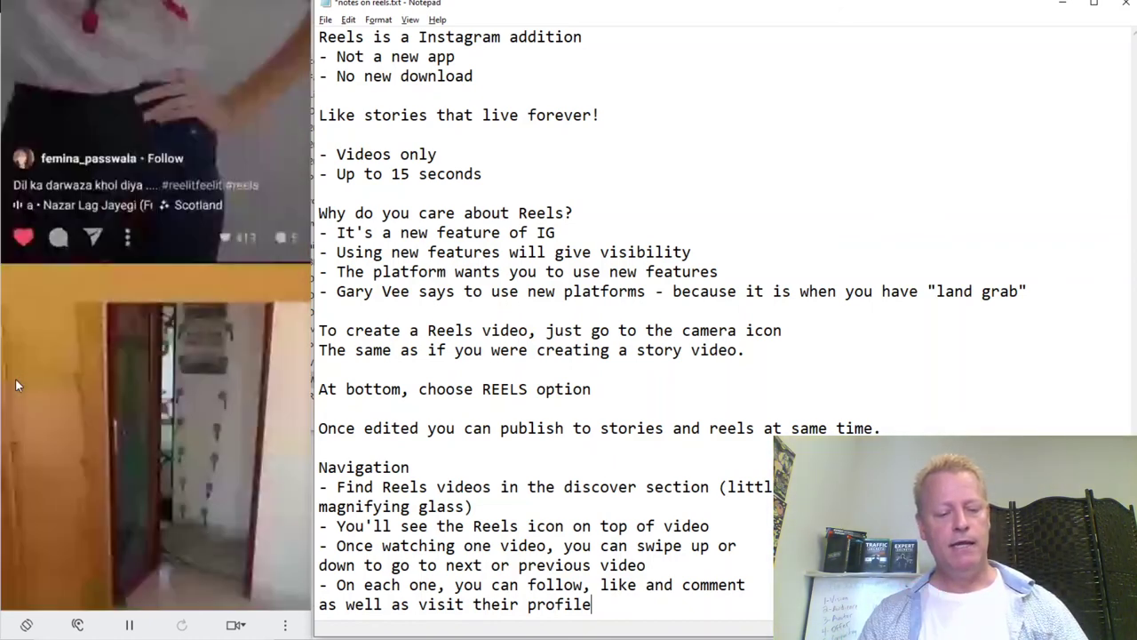
pyautogui.doubleClick(15, 382)
pyautogui.scroll(-1, 15, 382)
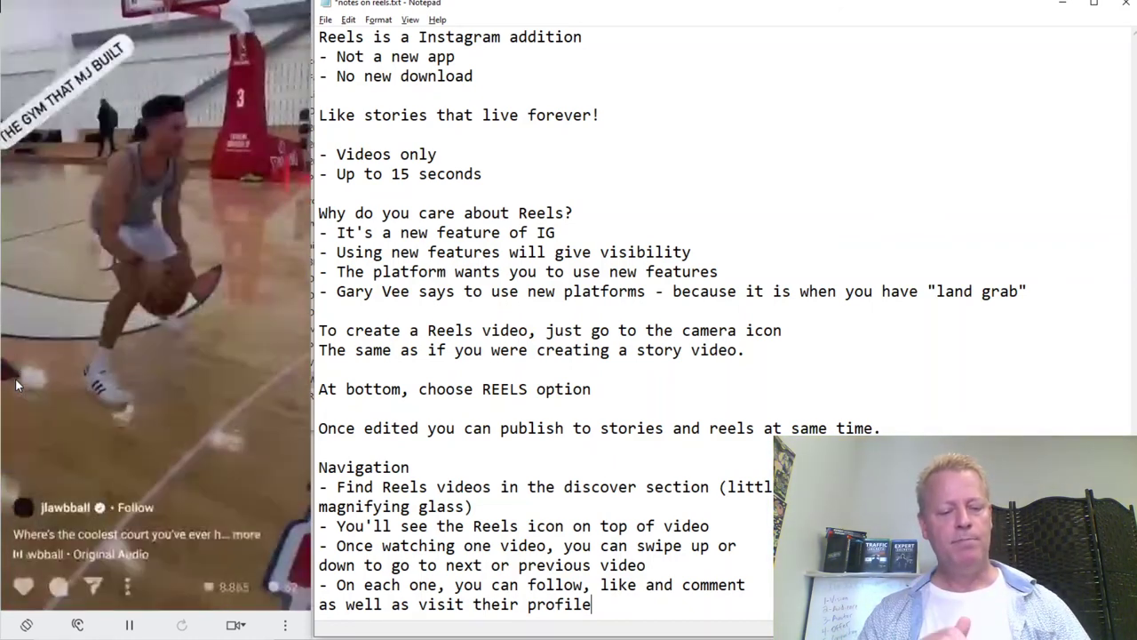
pyautogui.doubleClick(16, 384)
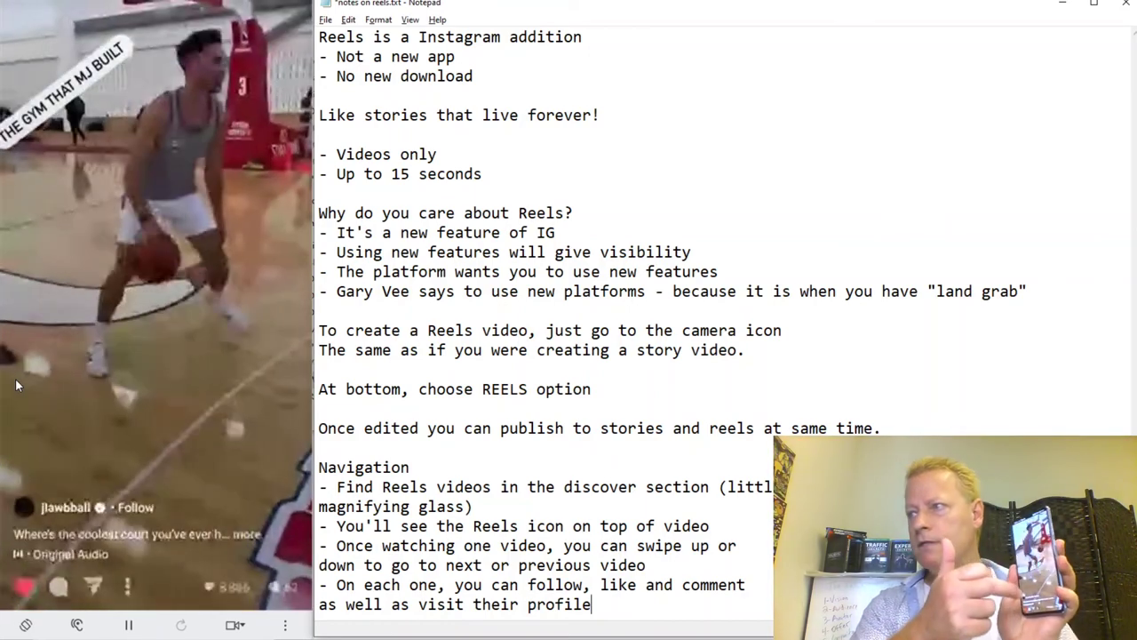
pyautogui.scroll(-1, 15, 383)
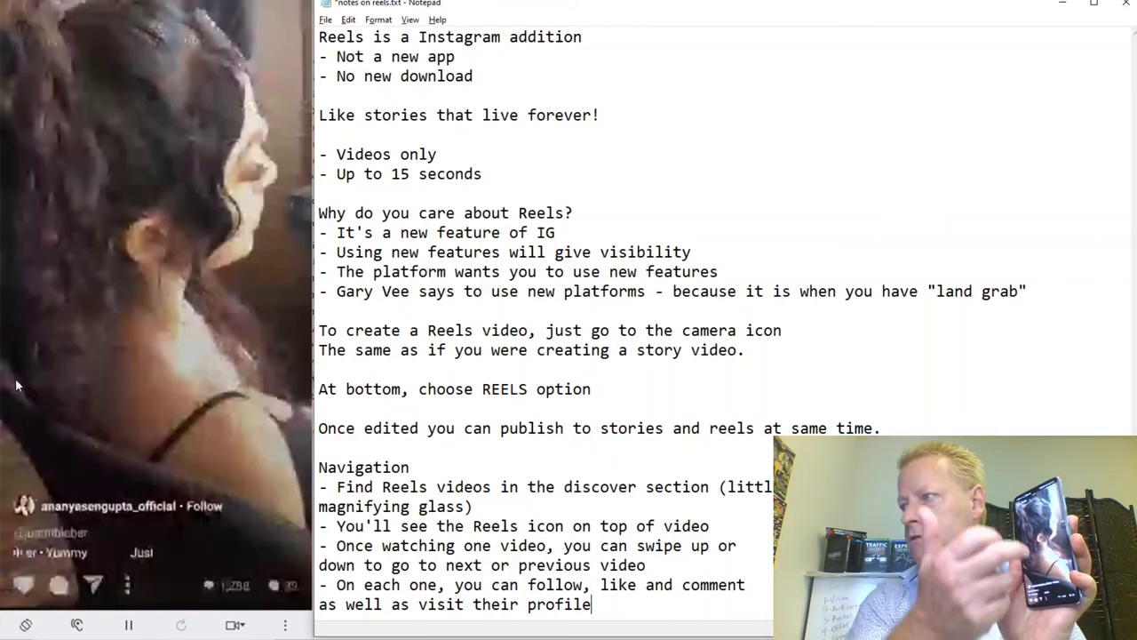
pyautogui.doubleClick(15, 384)
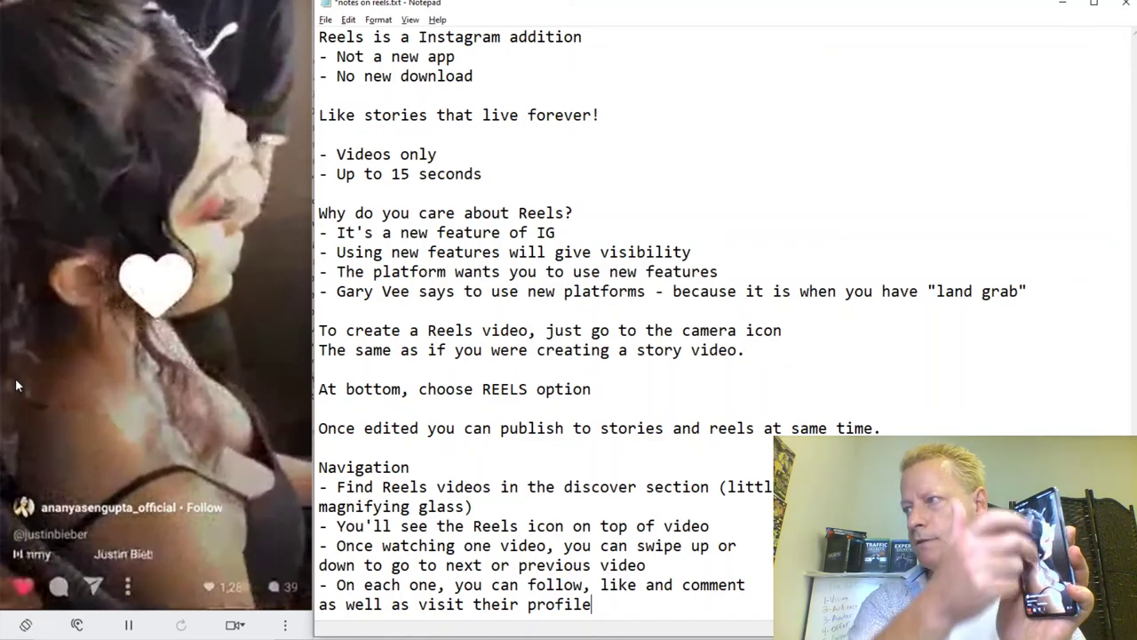
pyautogui.scroll(-1, 15, 383)
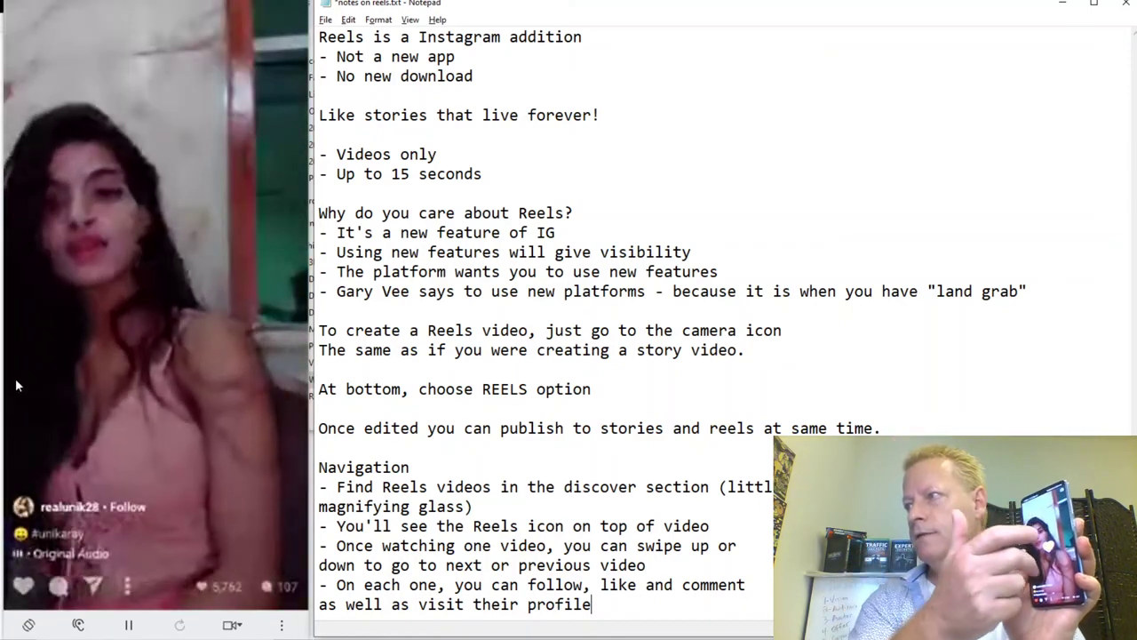
pyautogui.doubleClick(15, 378)
pyautogui.scroll(-1, 15, 377)
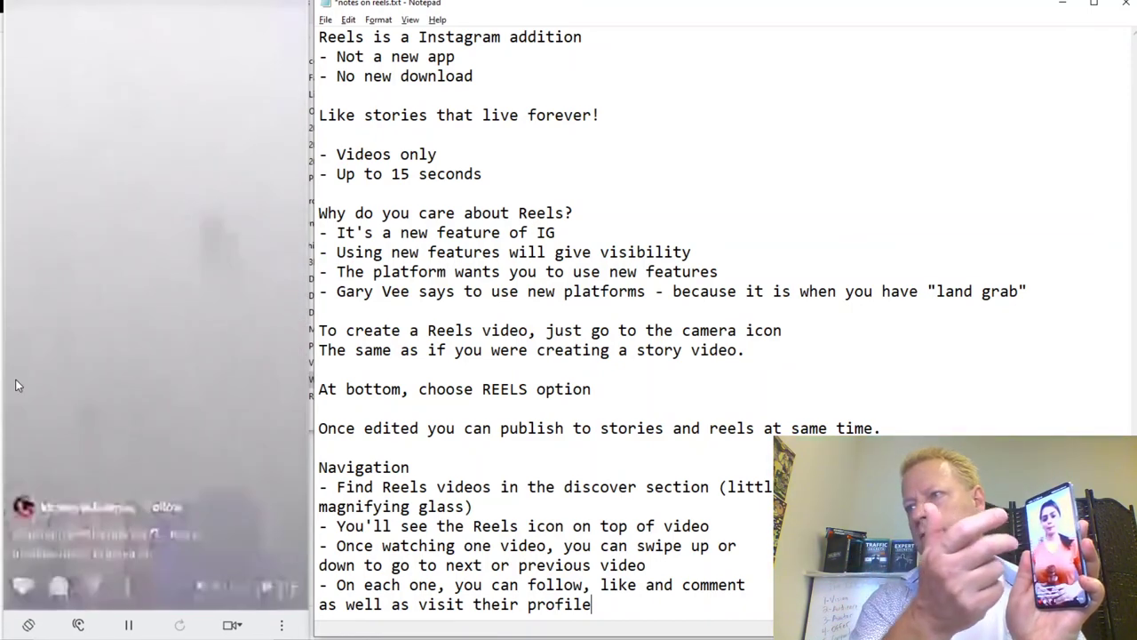
pyautogui.doubleClick(15, 379)
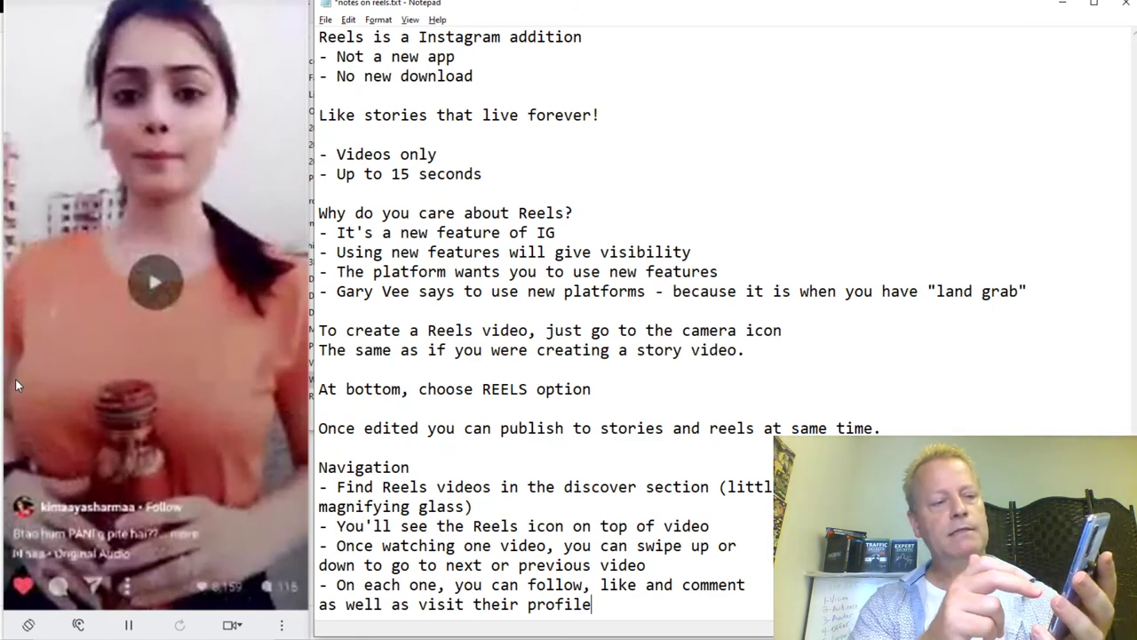
pyautogui.doubleClick(15, 379)
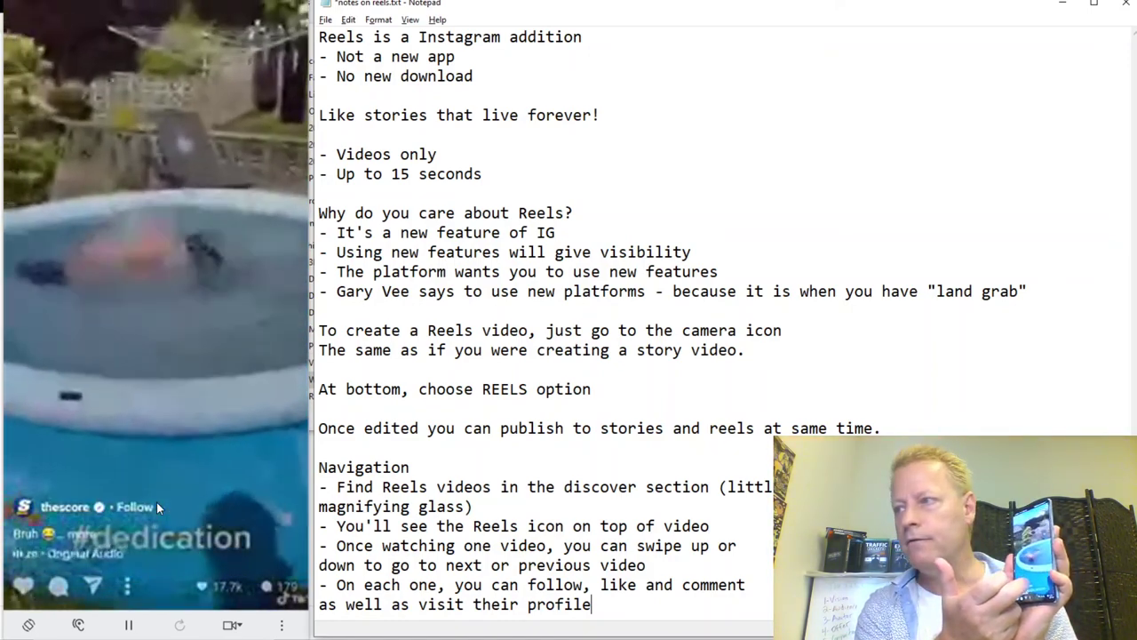
# Follow thescore from its Reel about 400 pool laps and open the account's profile.
pyautogui.click(156, 502)
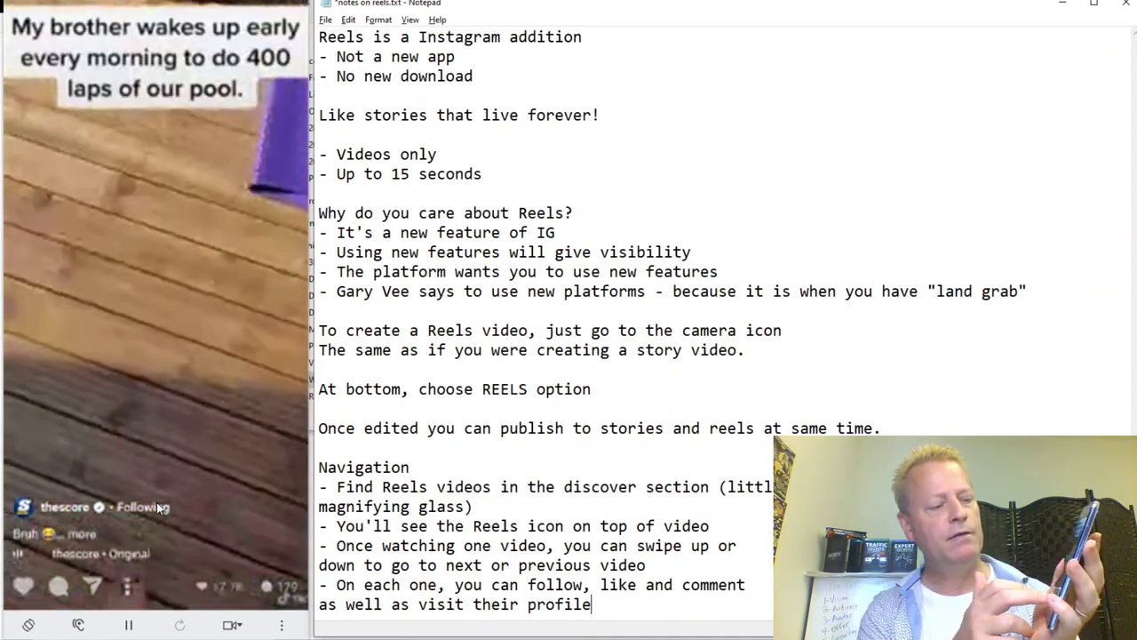
pyautogui.click(157, 504)
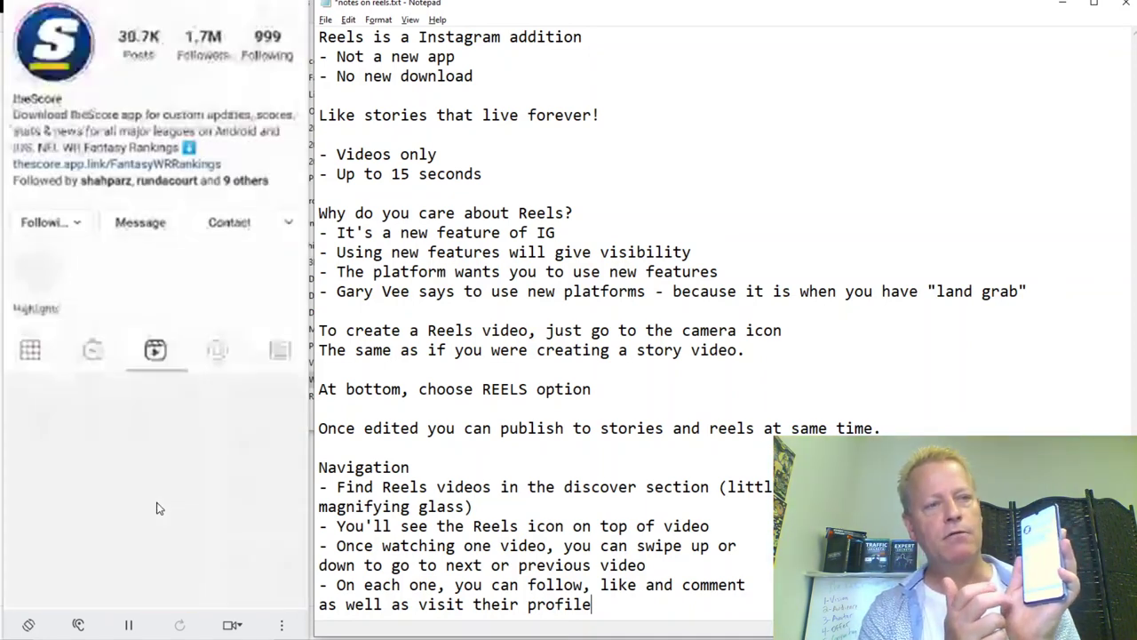